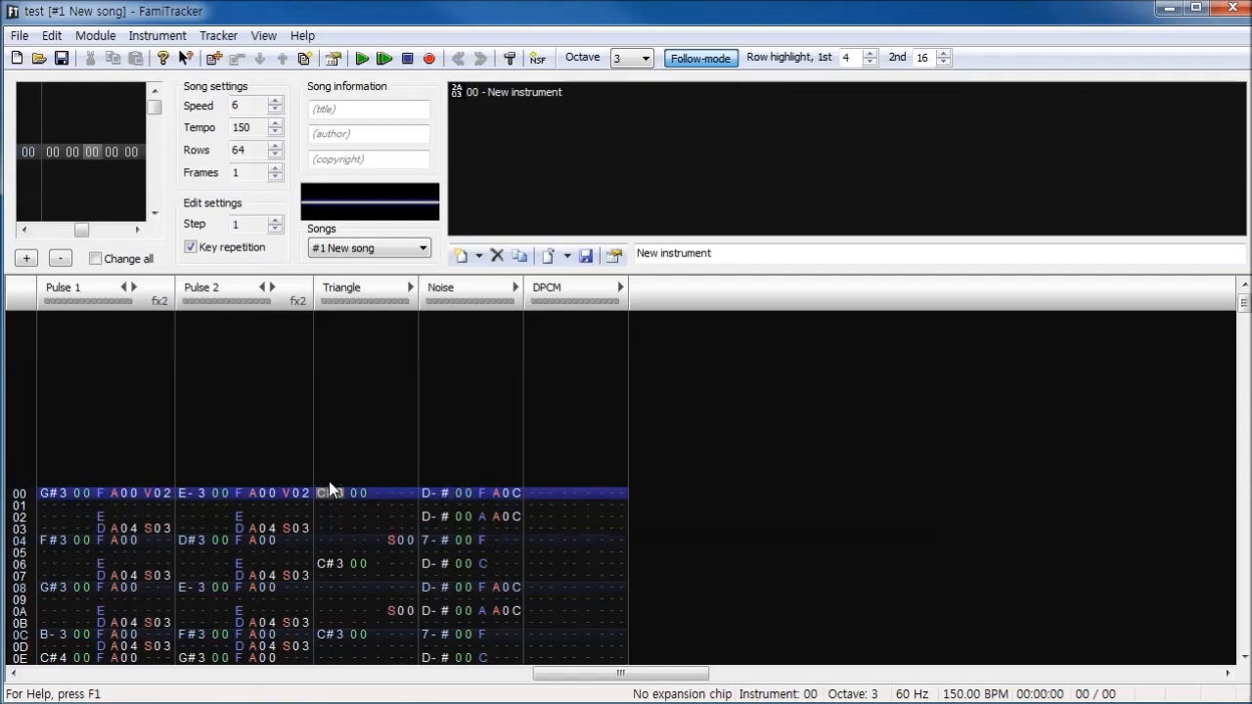
- Set the module's expansion sound to NES channels only in the module properties
left_click(95, 35)
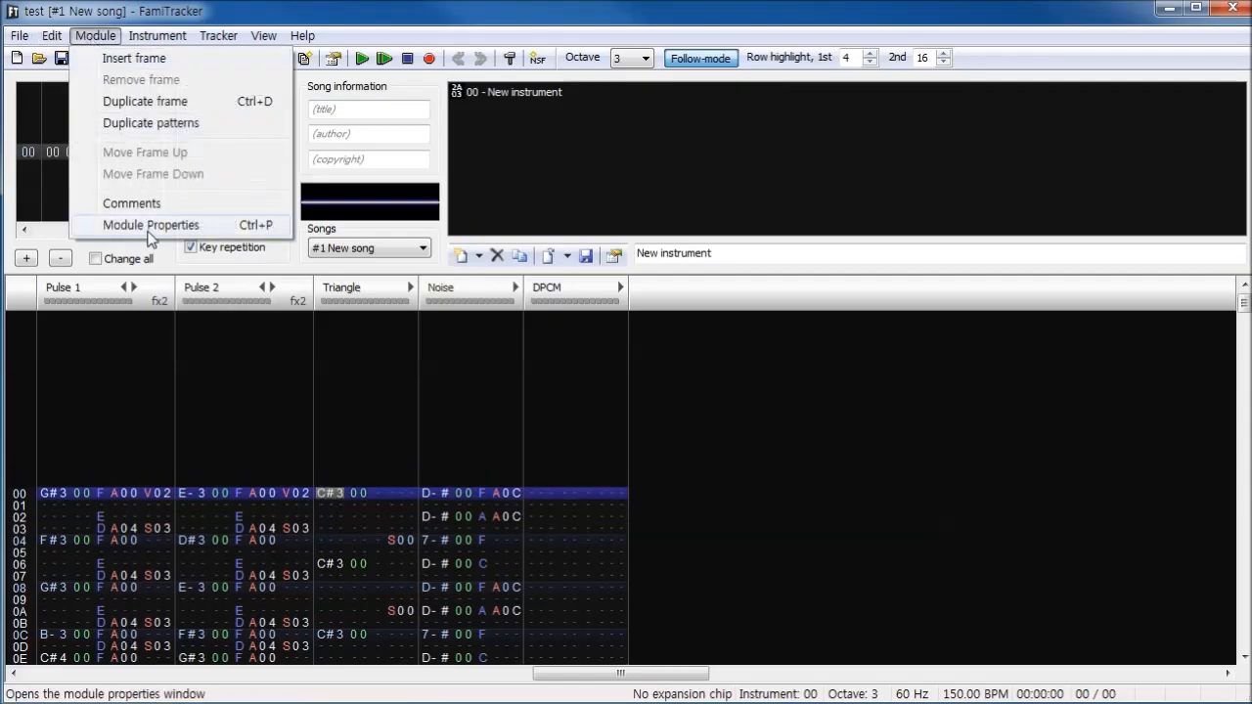
left_click(152, 225)
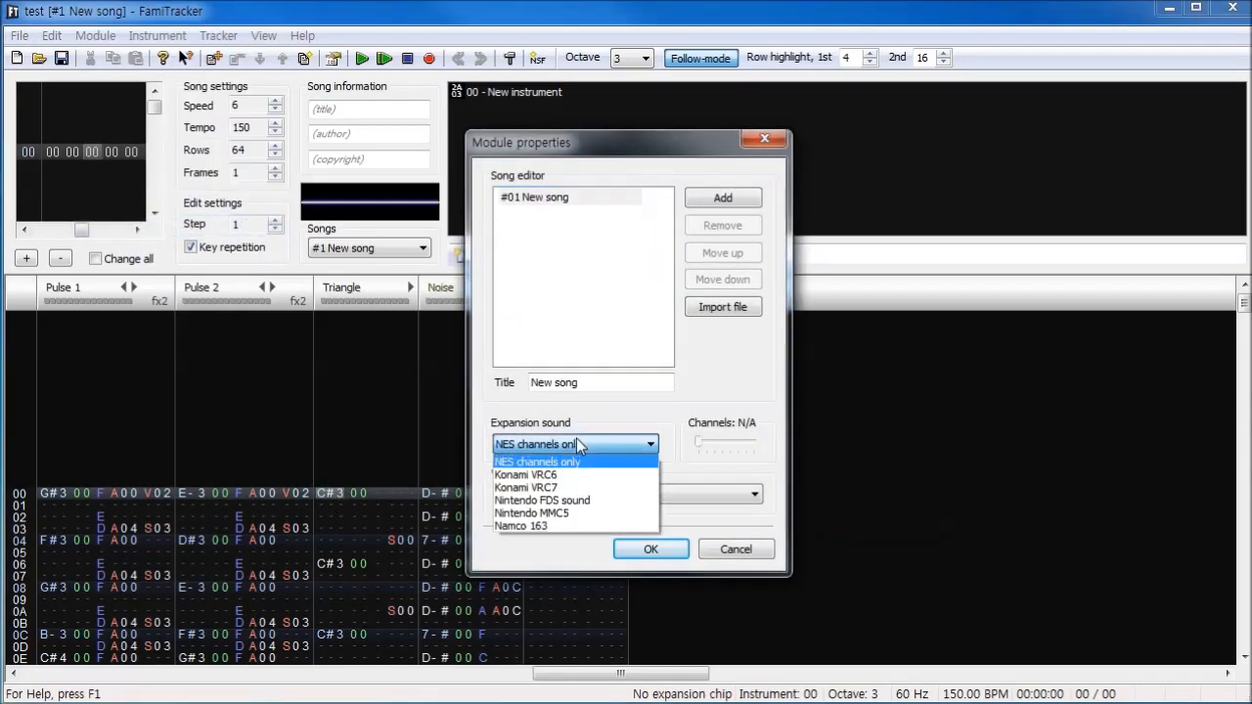
left_click(581, 458)
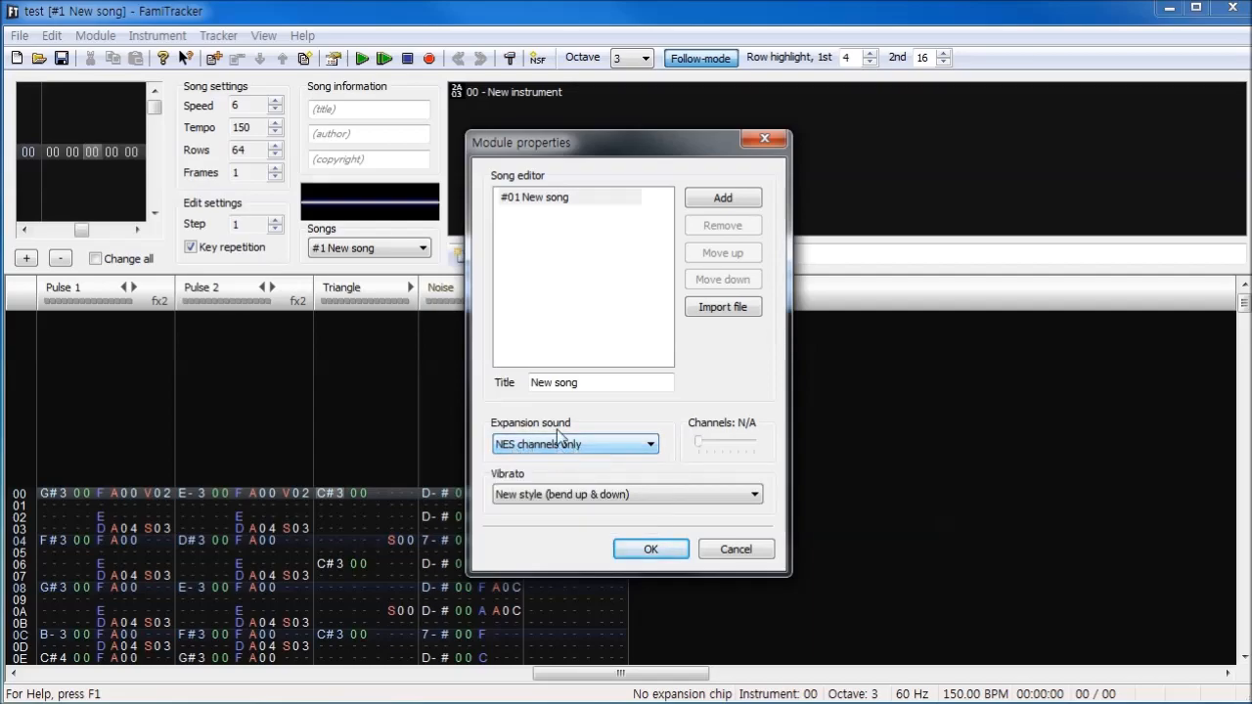
left_click(650, 551)
- Play the song with the basic NES channels and stop the playback
left_click(360, 57)
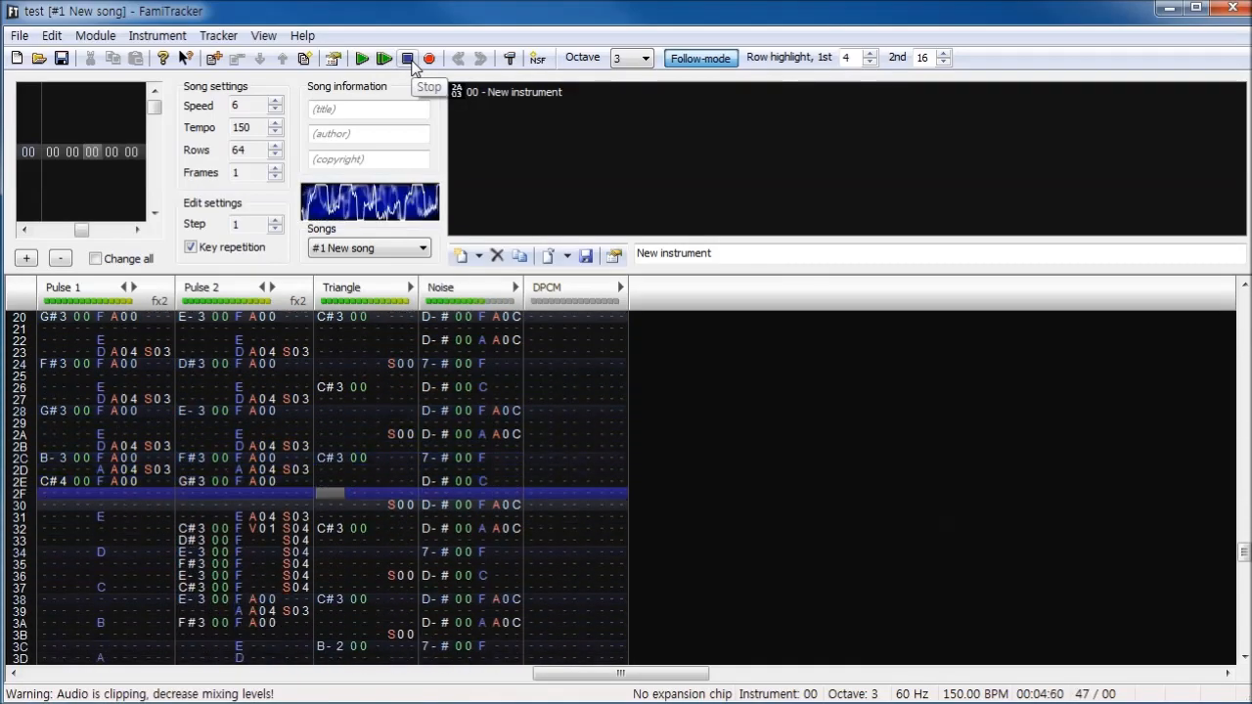
left_click(412, 61)
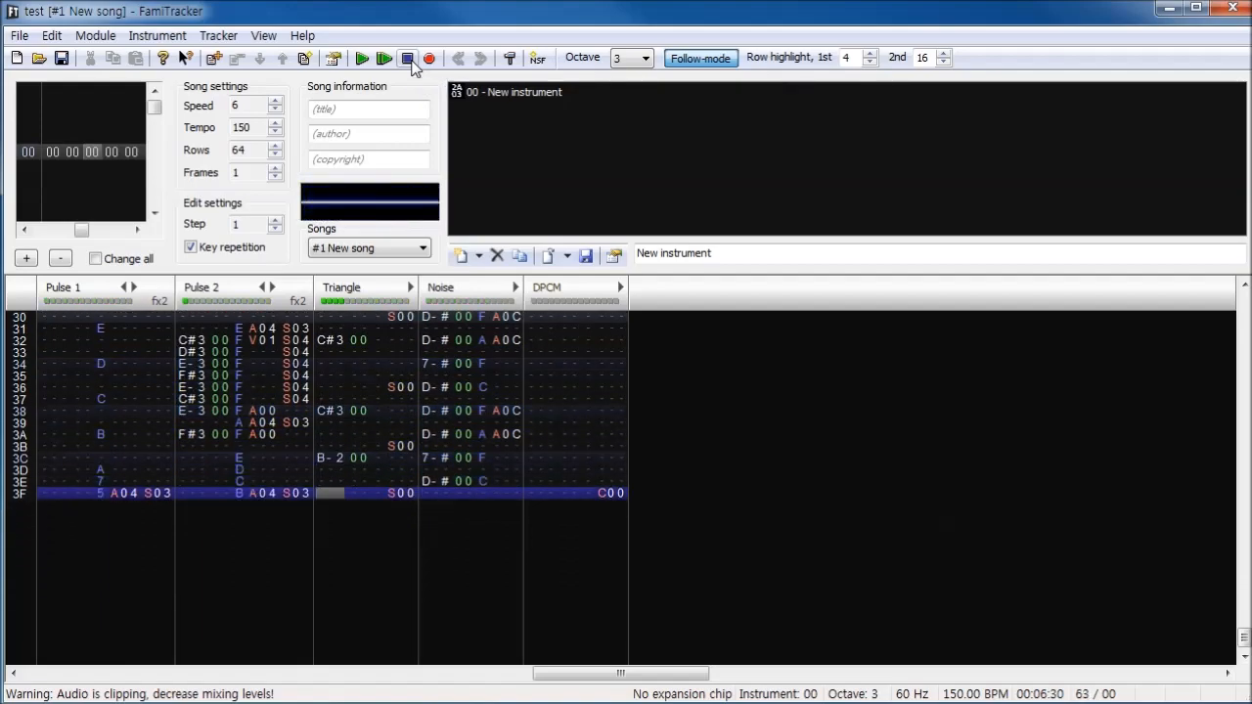
- Examine the note, instrument and volume entries in the Pulse 1, Pulse 2, Triangle and Noise channels
left_click(499, 413)
scroll(469, 430, "up", 14)
scroll(435, 445, "down", 3)
scroll(450, 396, "up", 3)
scroll(456, 374, "down", 2)
scroll(445, 333, "up", 1)
left_click(410, 164)
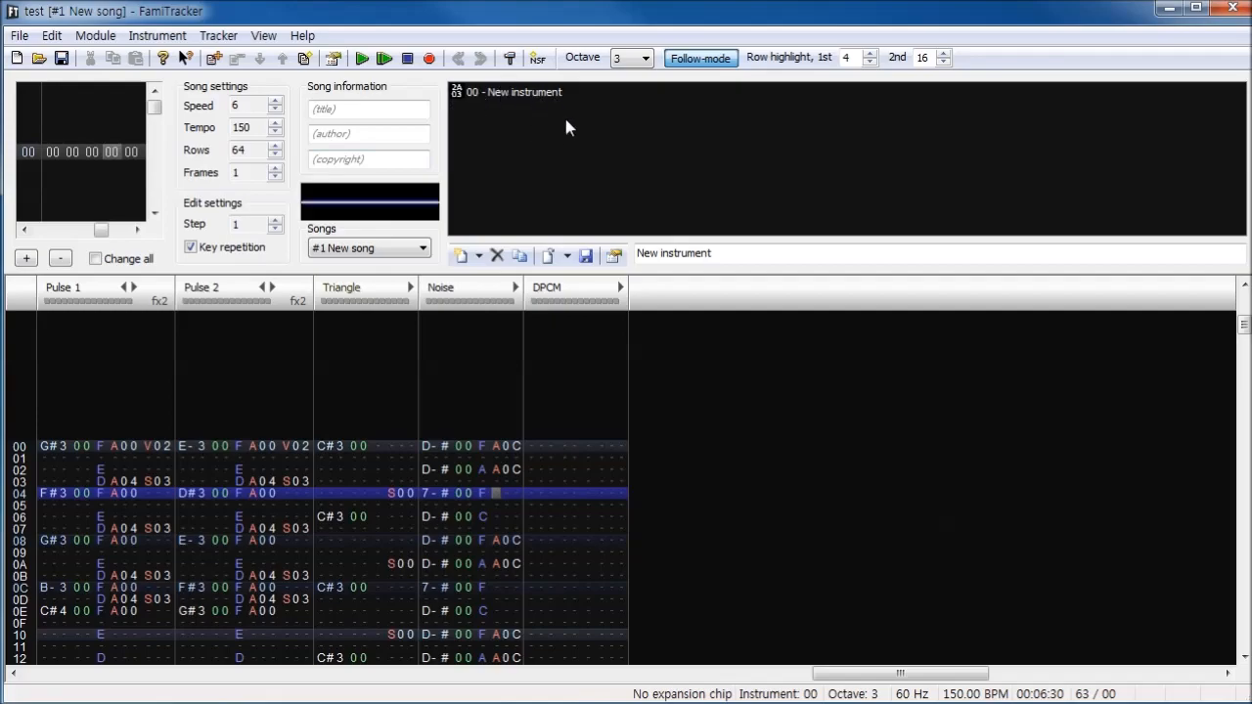
left_click(85, 447)
left_click(215, 492)
left_click(350, 494)
left_click(461, 493)
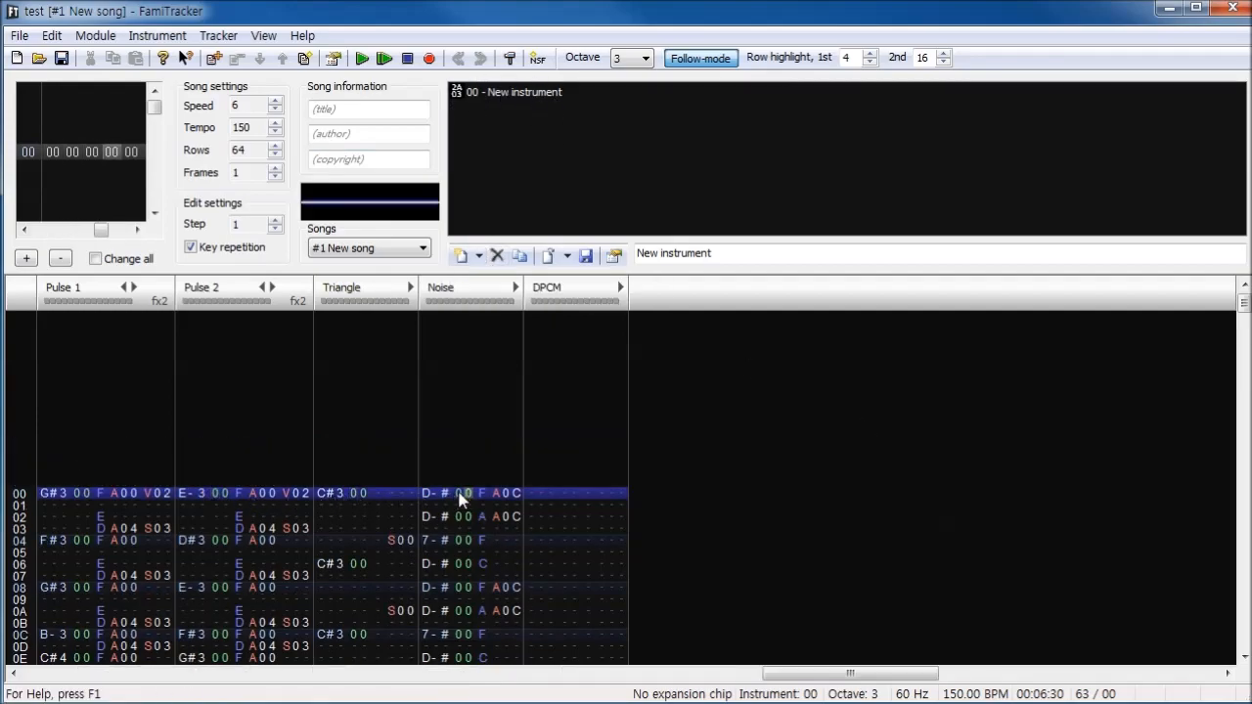
scroll(461, 497, "down", 5)
scroll(470, 490, "up", 4)
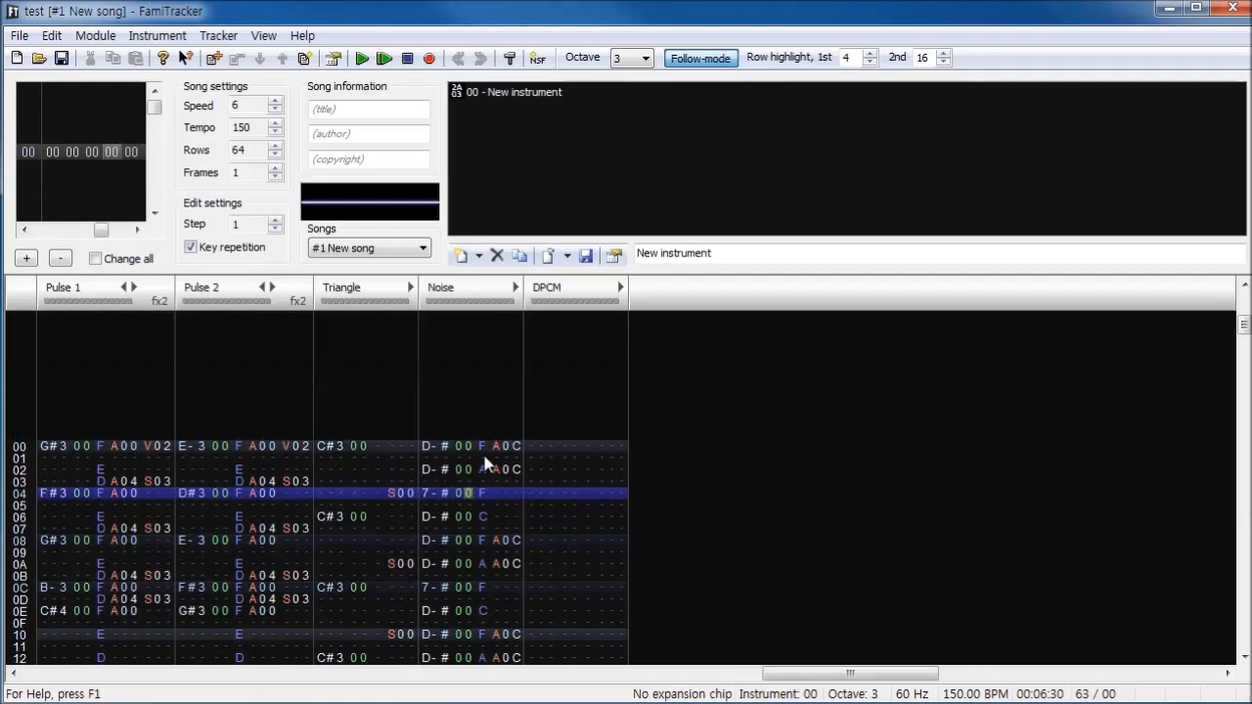
scroll(469, 458, "up", 4)
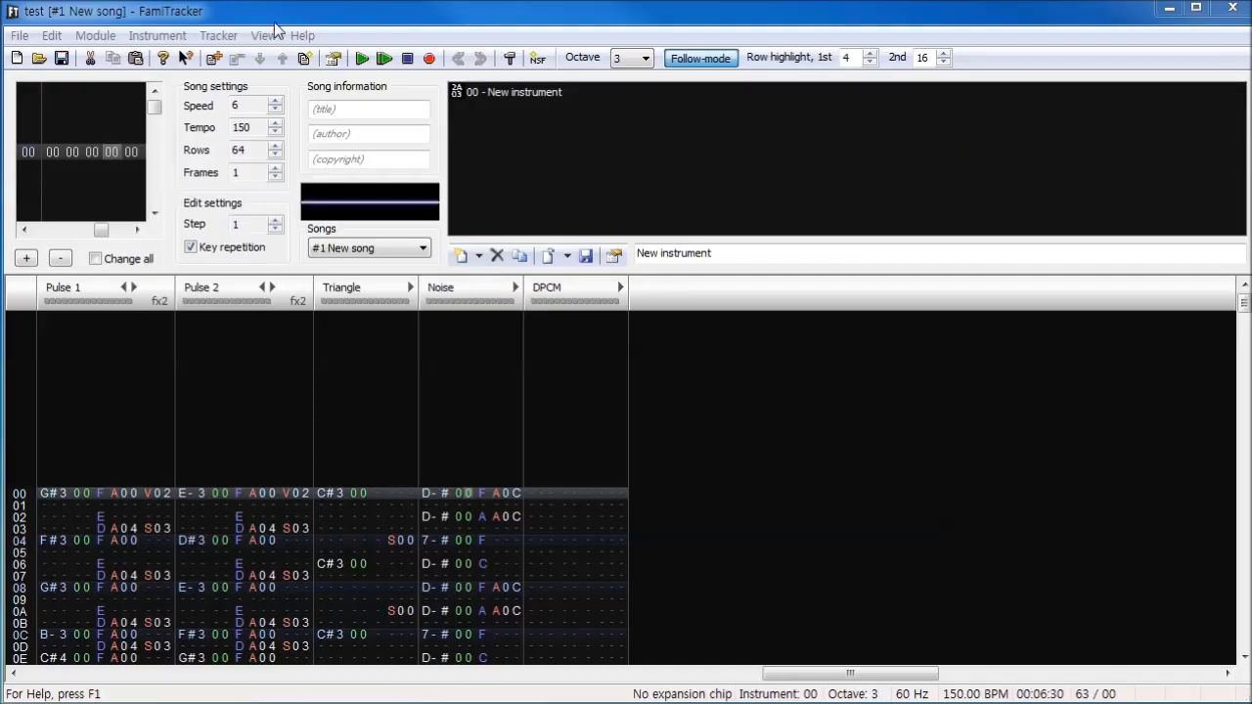
- Select Konami VRC6 as the expansion sound in the module properties
left_click(143, 26)
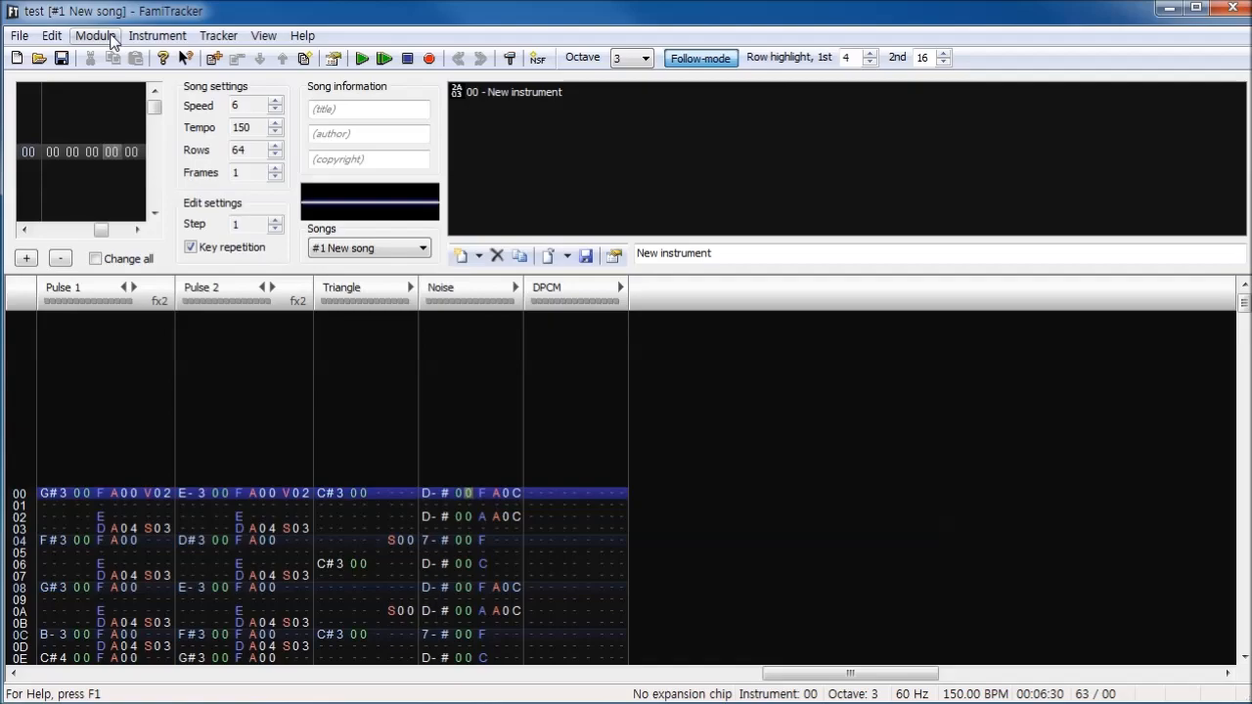
left_click(96, 36)
left_click(128, 226)
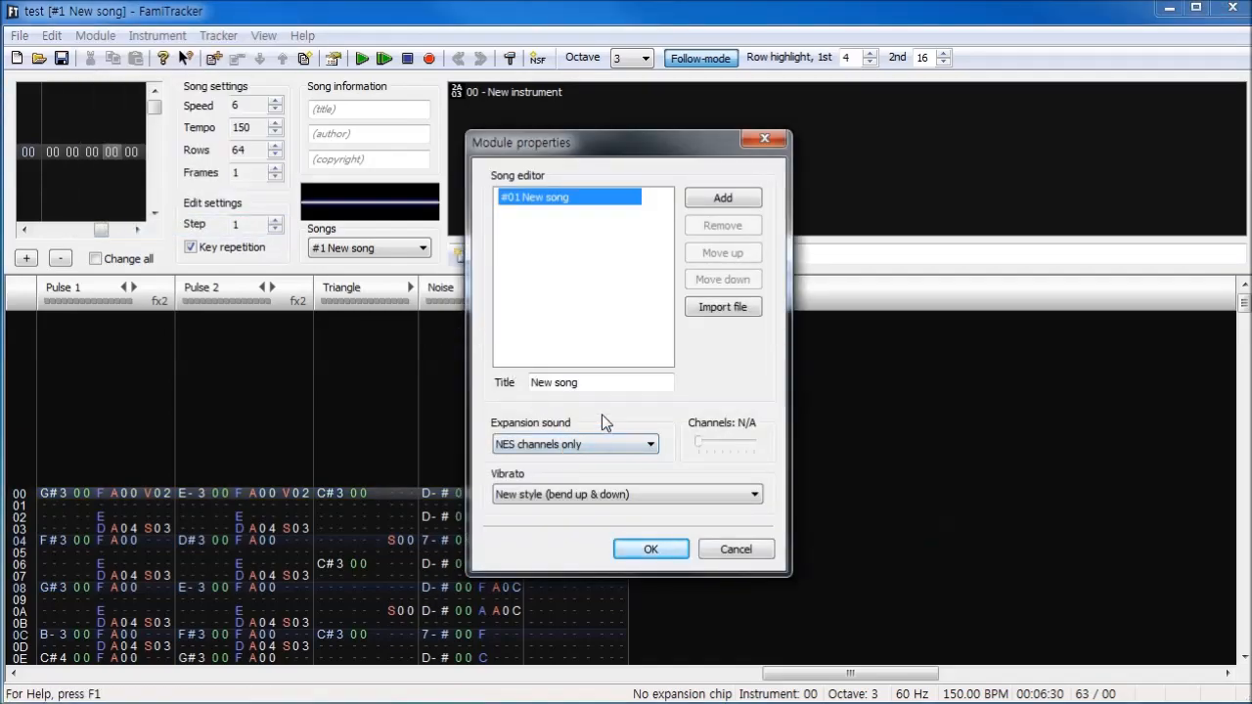
left_click(582, 442)
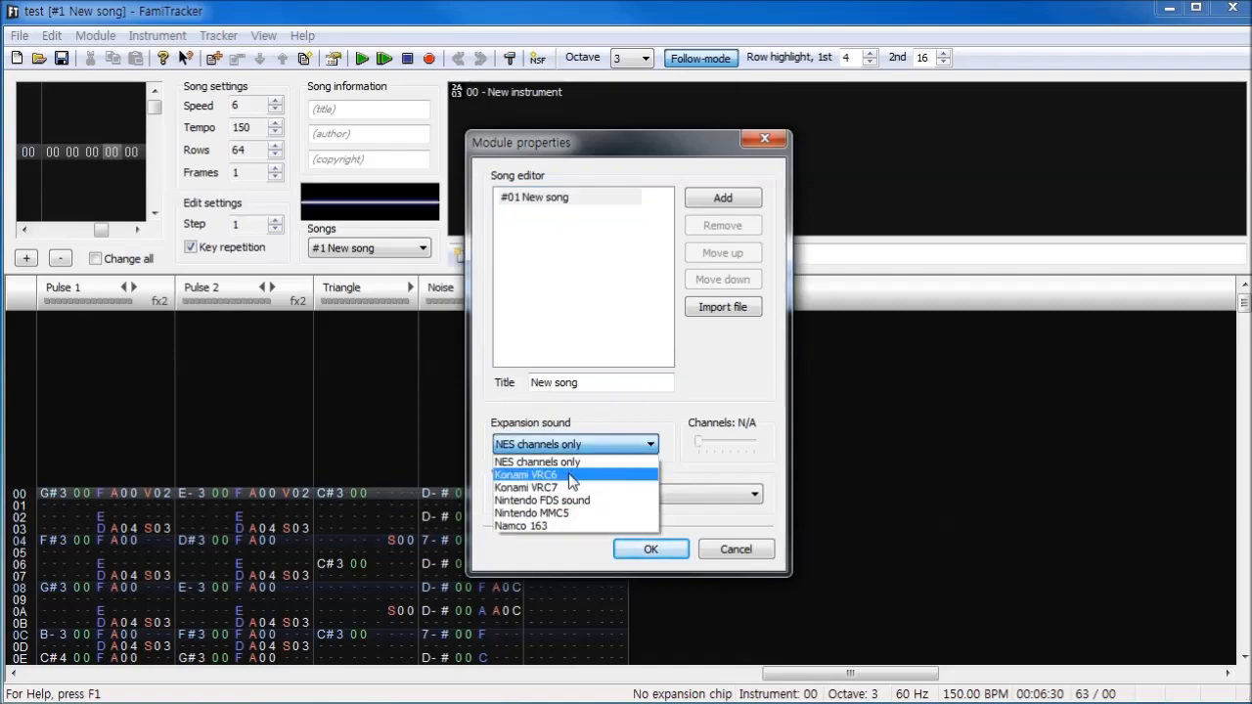
left_click(574, 477)
- Try the other expansion sound options in turn: Konami VRC7, Nintendo FDS sound, Nintendo MMC5 and Namco 163
left_click(551, 445)
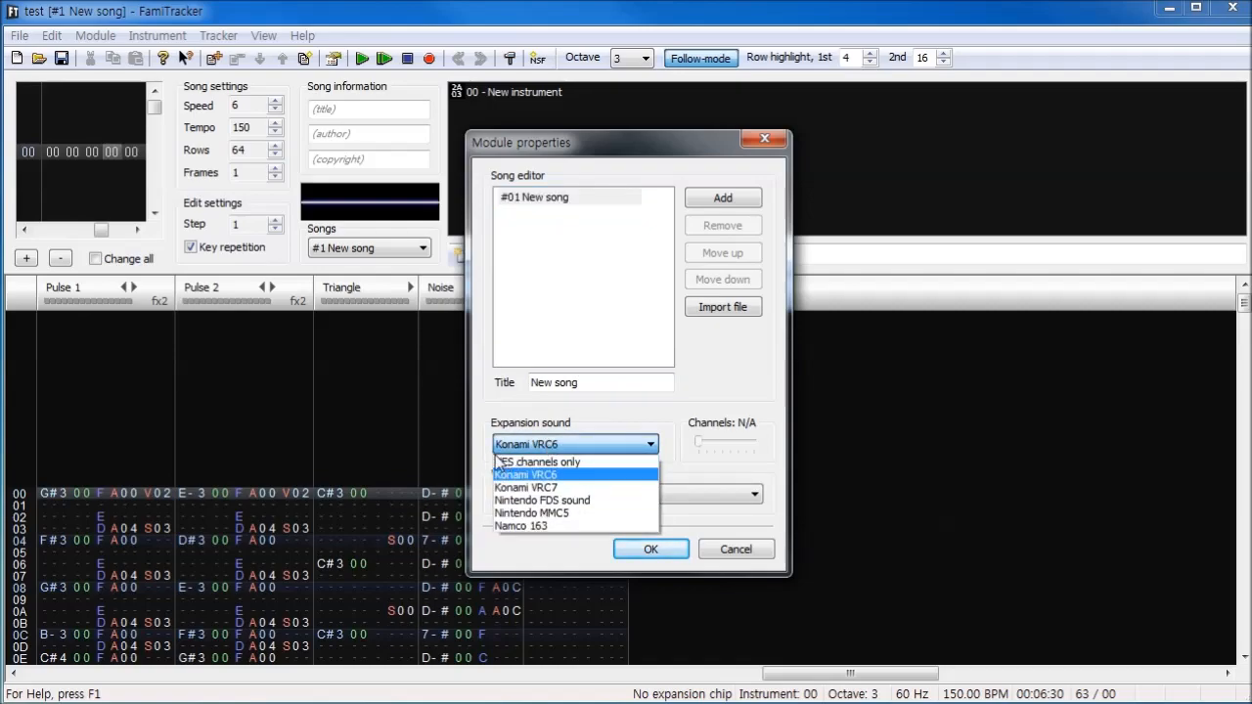
left_click(520, 488)
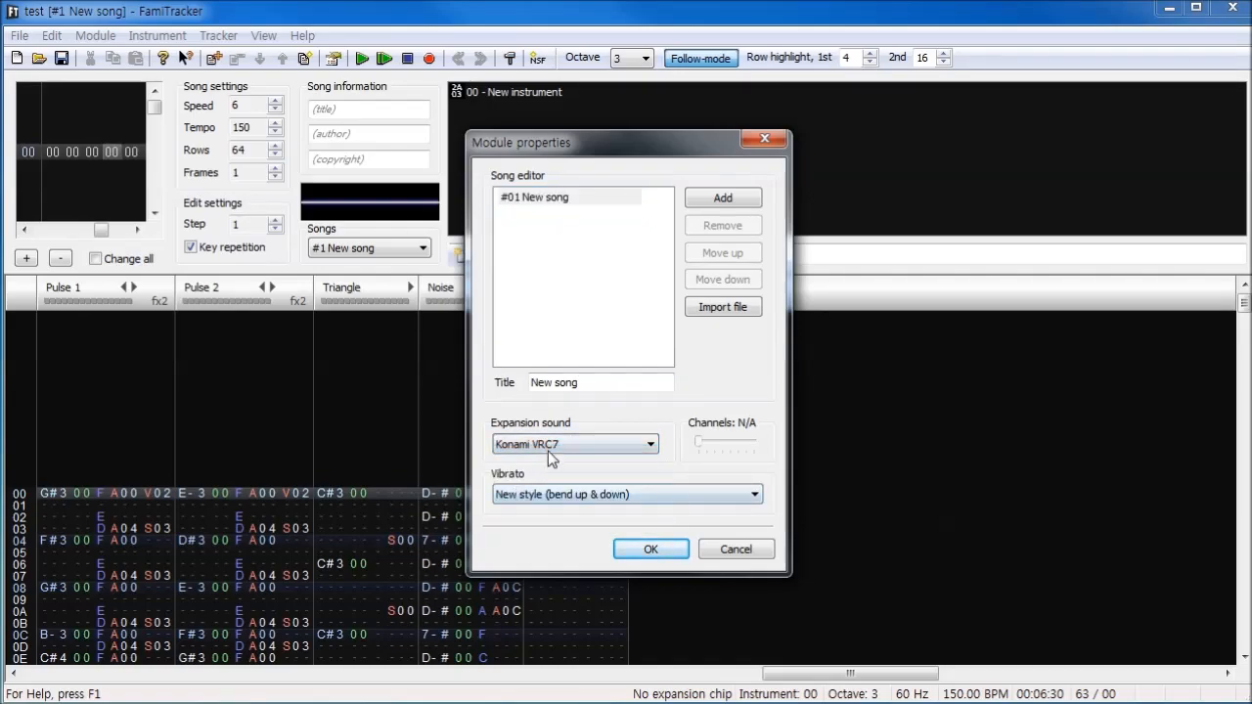
left_click(549, 448)
left_click(558, 500)
left_click(559, 447)
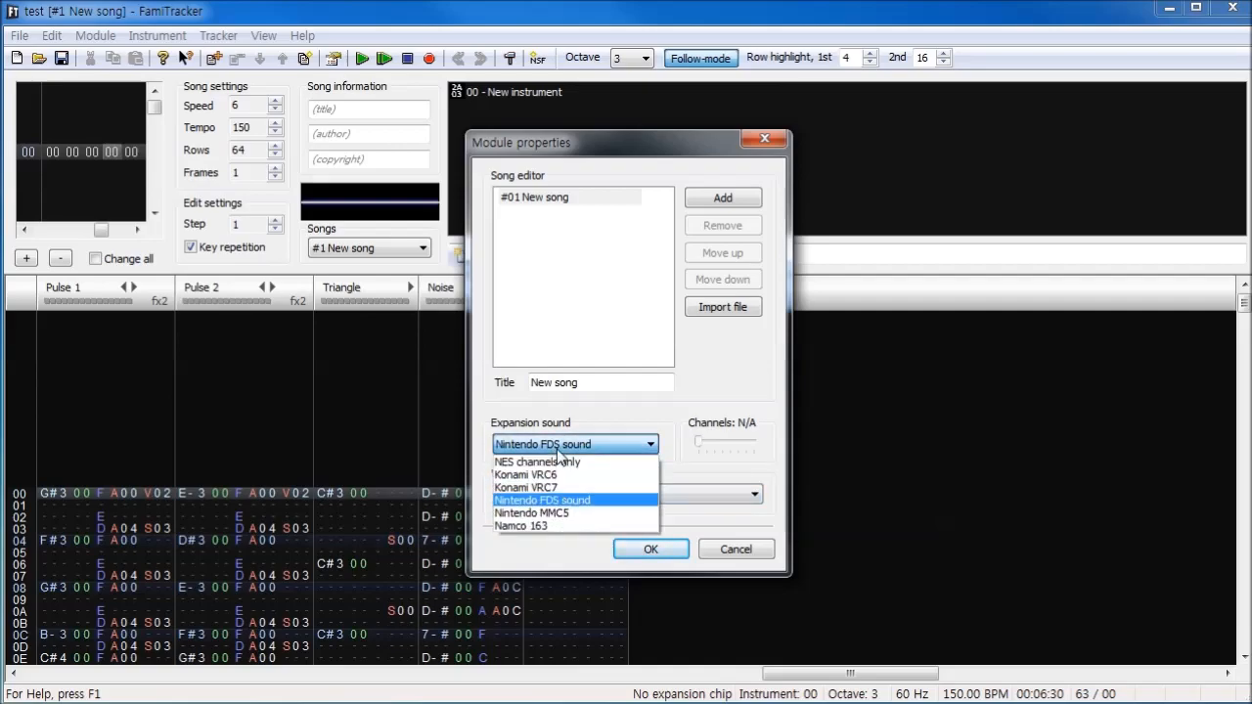
left_click(554, 511)
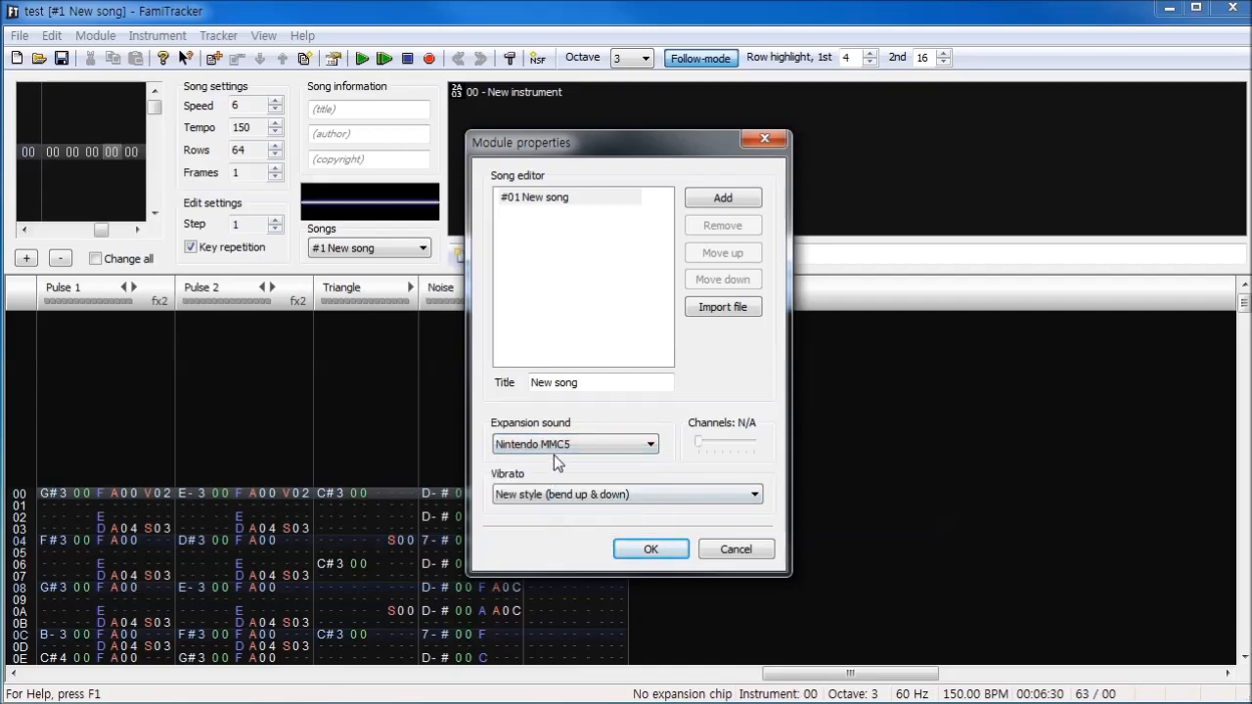
left_click(575, 447)
left_click(552, 527)
- Choose Konami VRC6 as the expansion sound again and apply the module properties
left_click(570, 450)
left_click(567, 474)
left_click(652, 549)
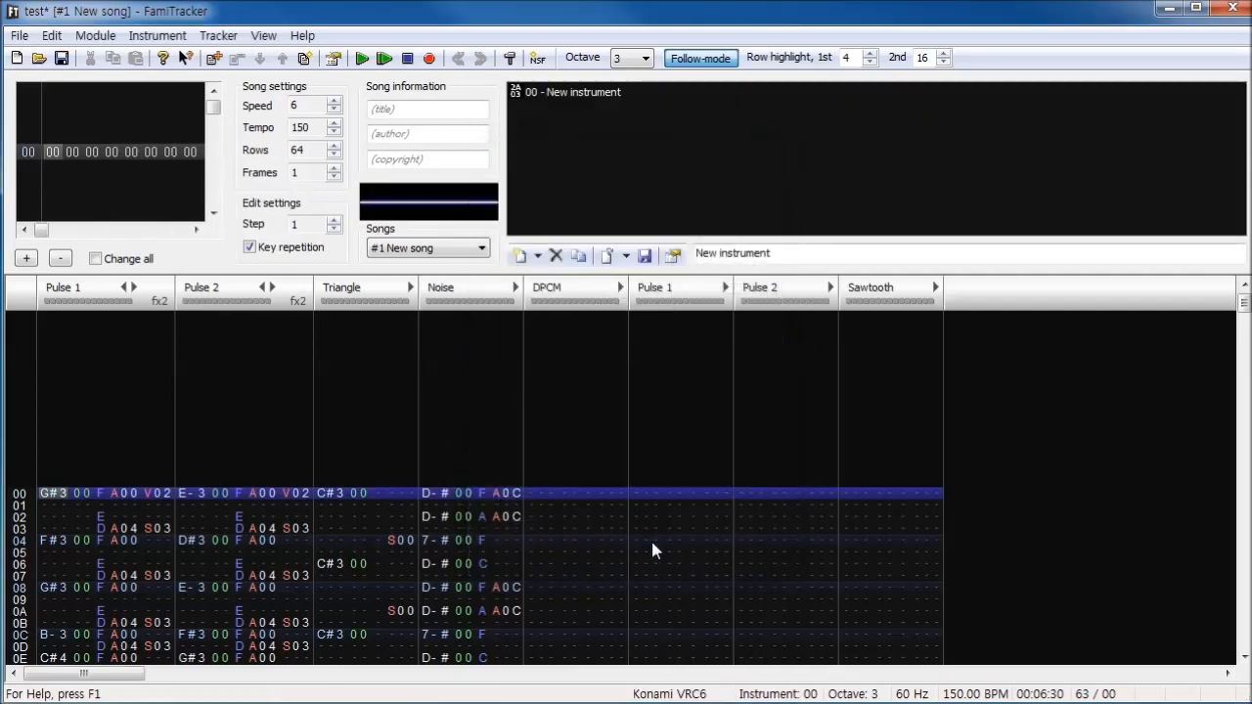
- Add a new VRC6 instrument and enter a C#3 note with it at row 00 of the VRC6 Pulse 1 channel
left_click(542, 259)
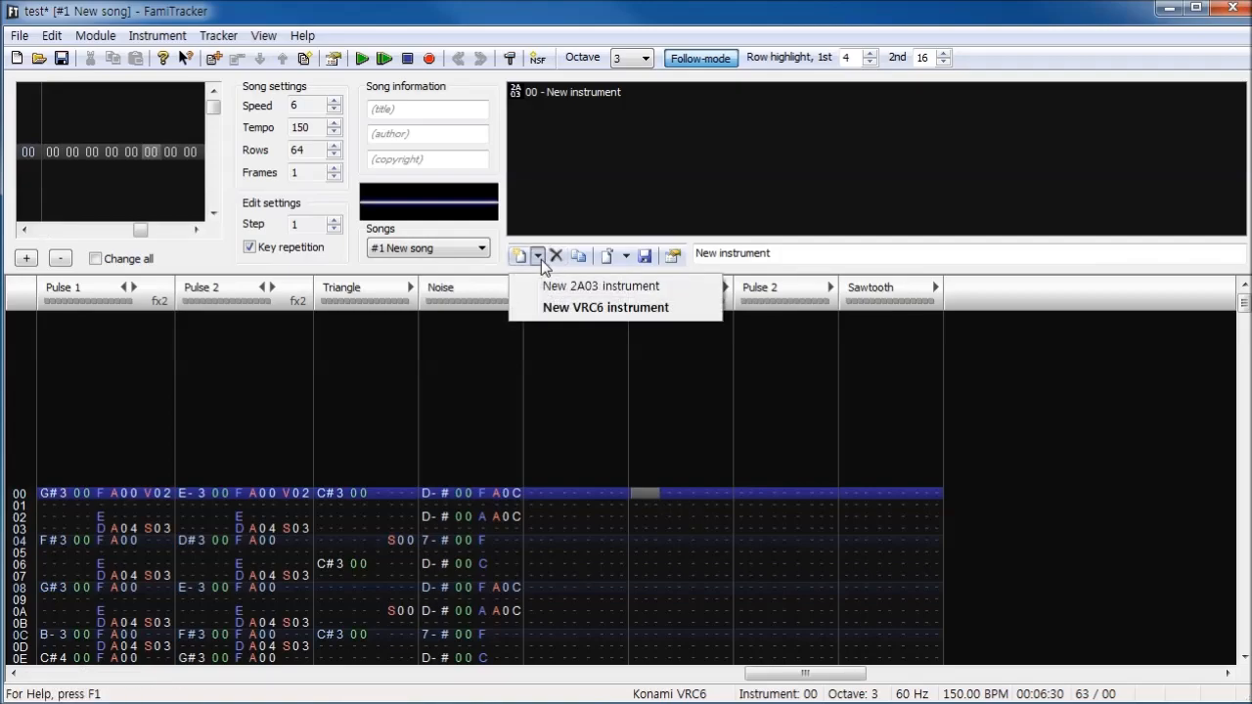
left_click(563, 309)
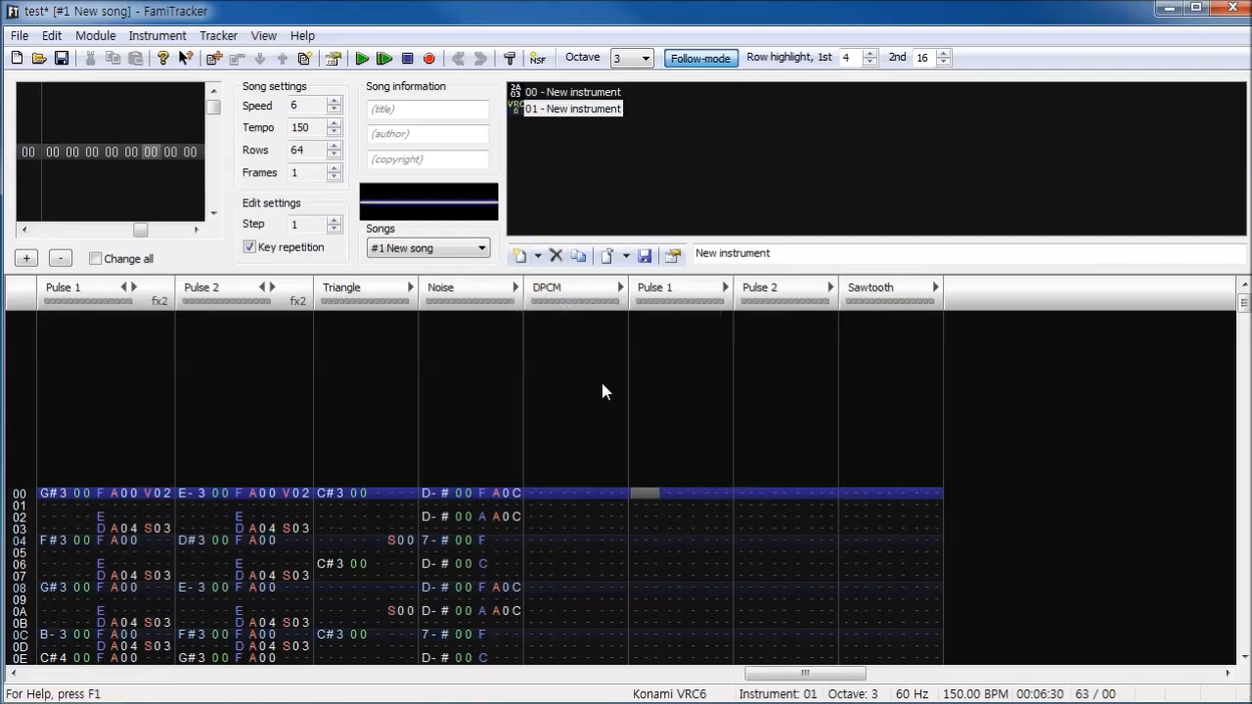
key("space")
key("s")
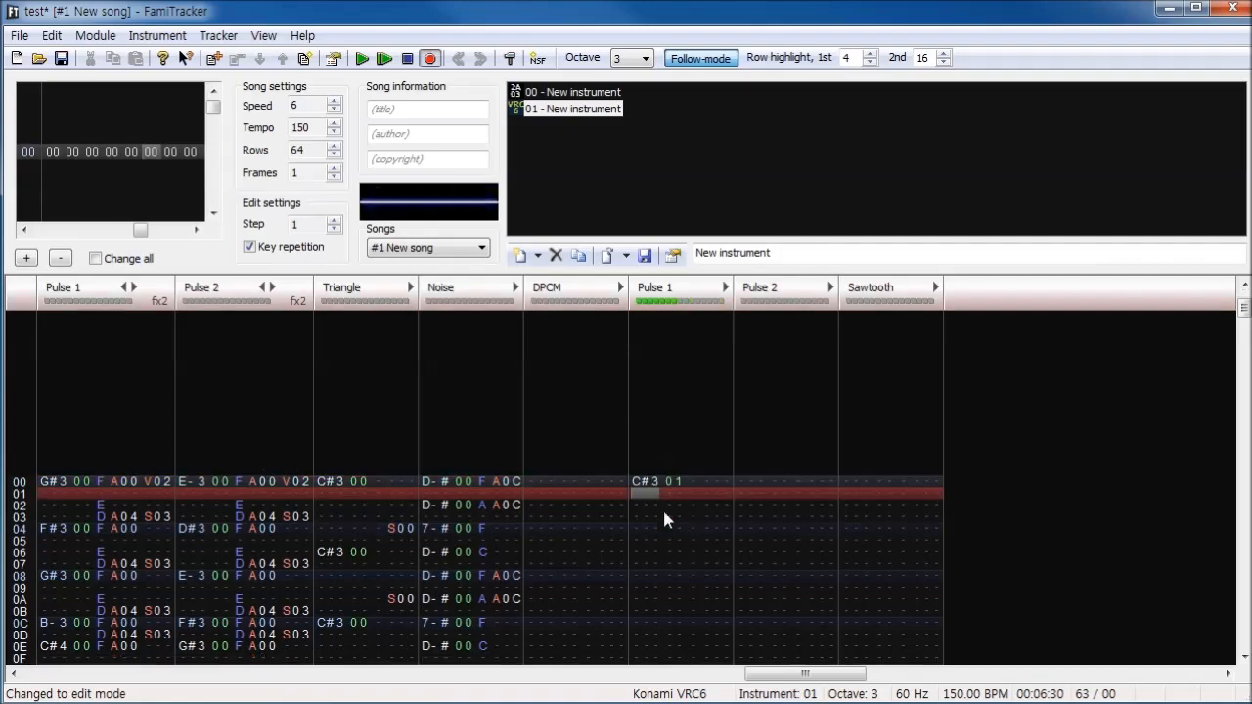
- Enter C#3 at rows 06, 0C, 12 and 18 and B-2 at row 1C of the VRC6 Pulse 1 channel
scroll(661, 509, "down", 1)
key("Down")
key("s")
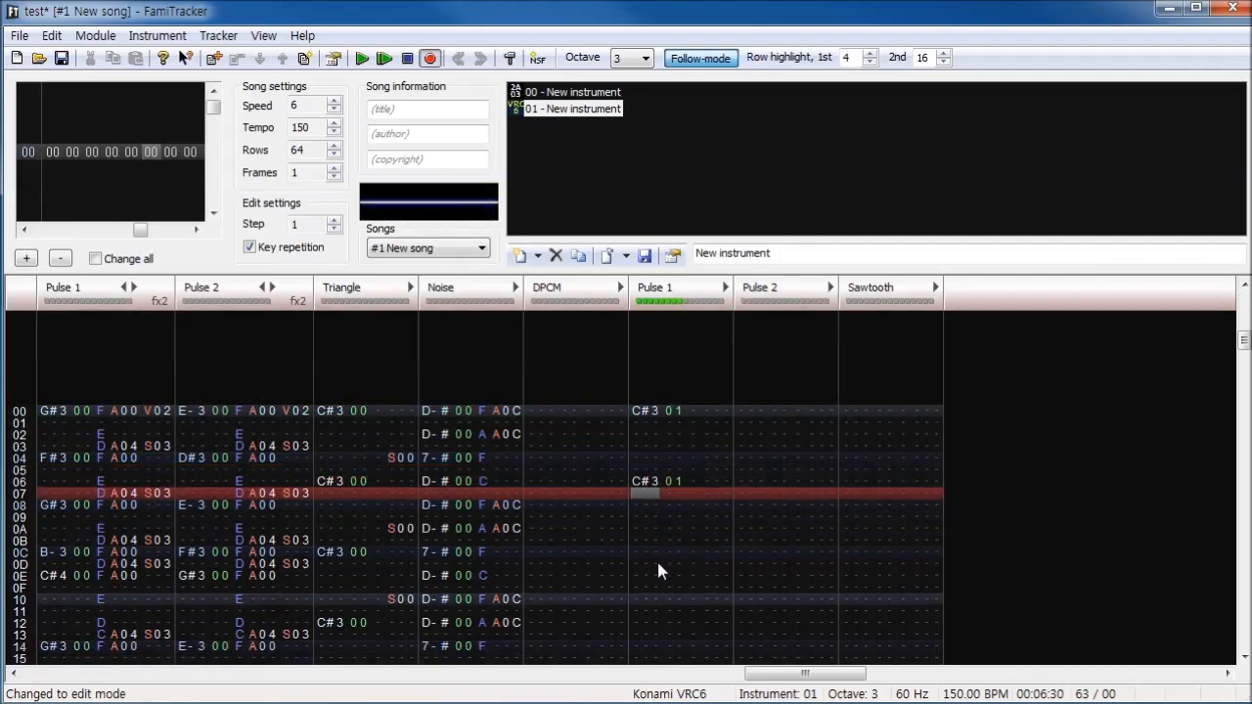
scroll(657, 553, "down", 1)
key("Down")
key("s")
scroll(653, 554, "down", 1)
key("Down")
key("s")
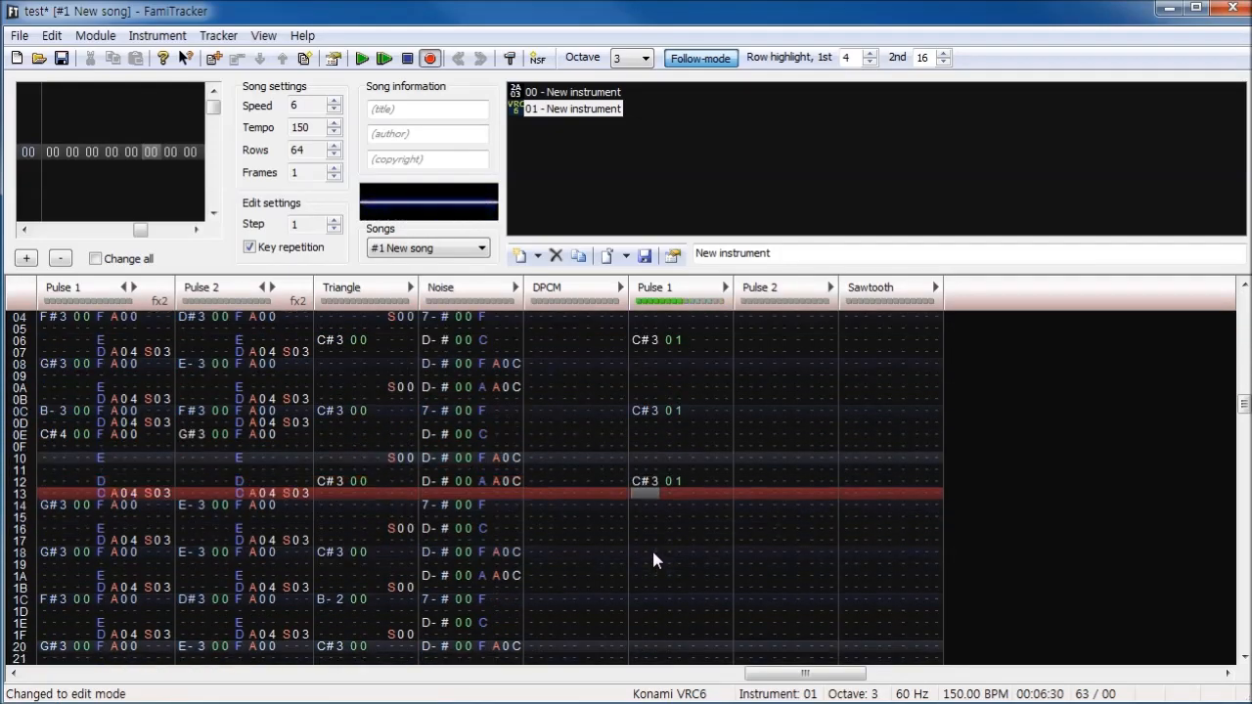
scroll(653, 549, "down", 1)
key("Down")
key("s")
- Copy the note column of the first half of VRC6 Pulse 1 and paste it at row 20
scroll(652, 541, "up", 5)
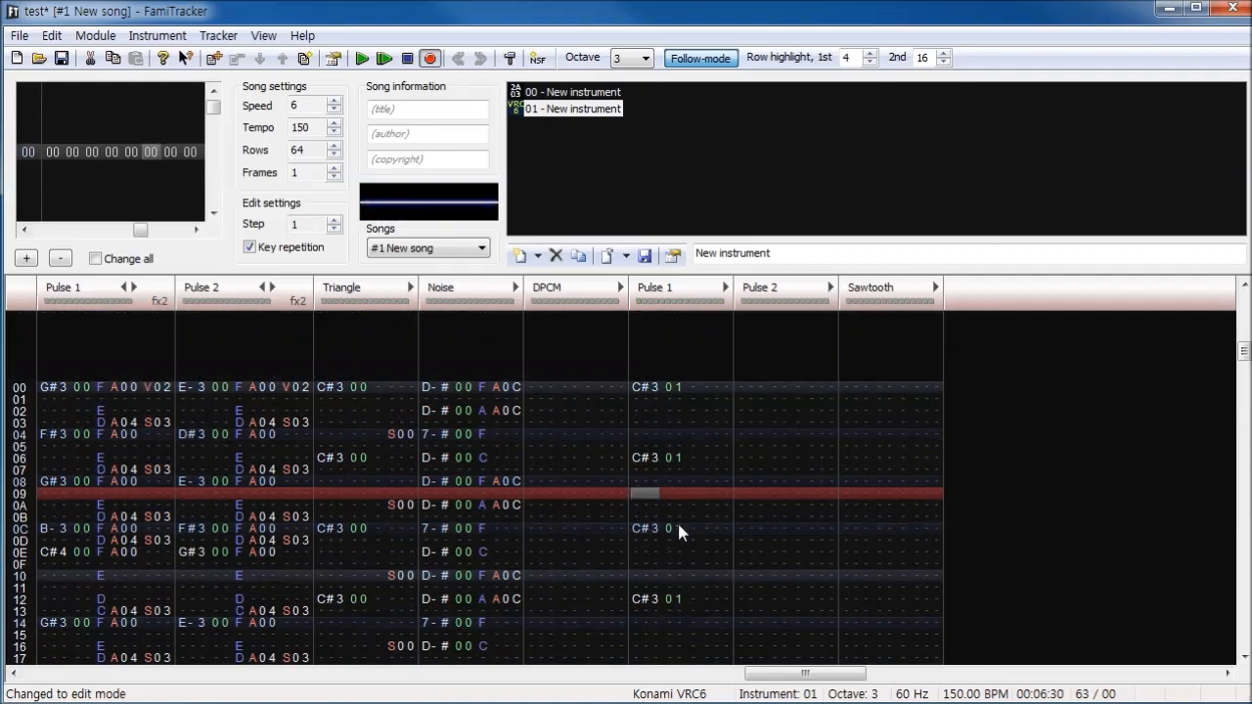
scroll(676, 587, "down", 5)
left_click_drag(652, 438, 656, 532)
key("ctrl+c")
left_click(650, 563)
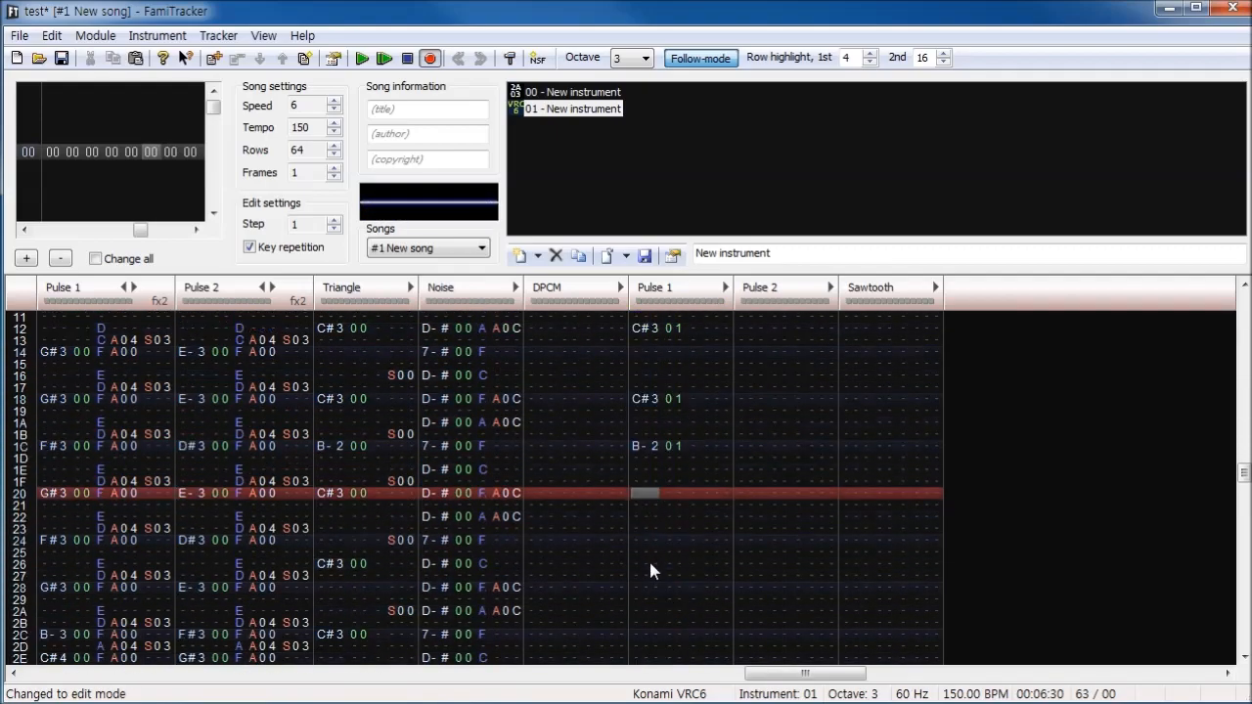
key("ctrl+v")
- Enter volumes 4, 3, 2 and 1 at rows 00, 02, 04 and 05 of the VRC6 Pulse 1 channel
scroll(685, 504, "up", 8)
left_click(691, 492)
type("4")
key("Down")
key("3")
- Repeat the 4, 3, 2, 1 volume fade for each VRC6 Pulse 1 note from row 06 through row 1F
key("Down")
key("2")
key("Down")
key("1")
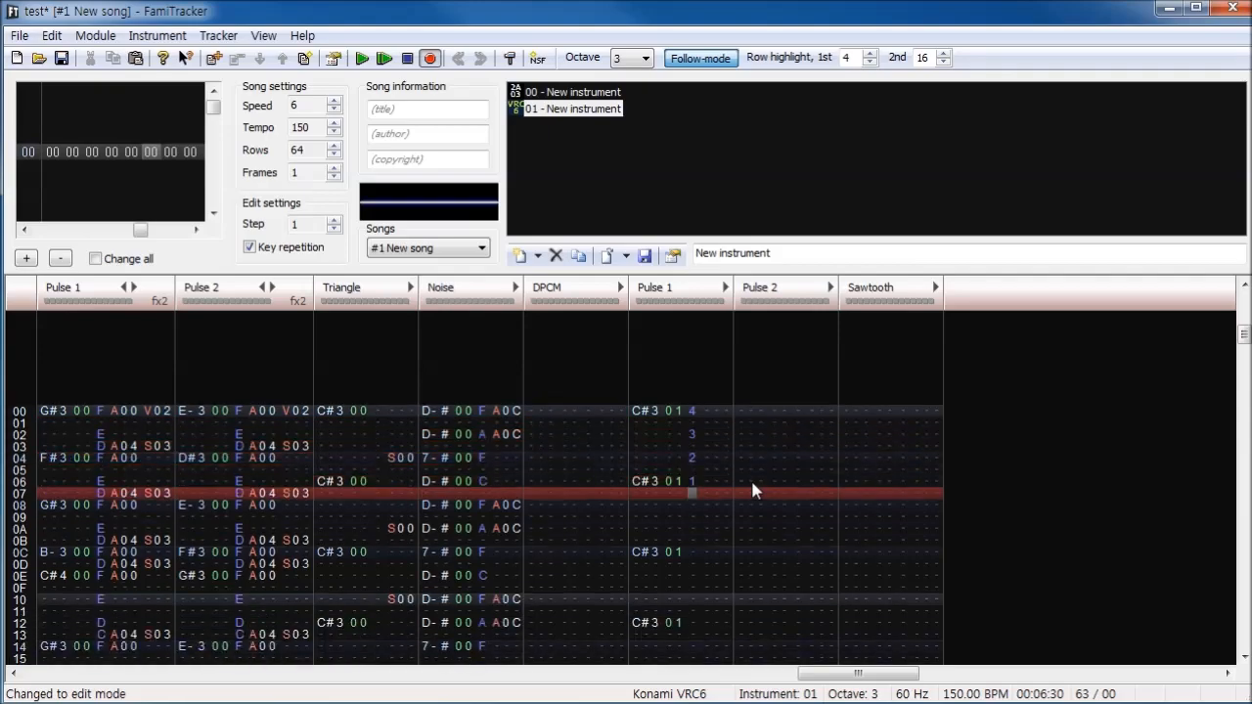
key("Up")
key("Up")
key("1")
key("4")
key("Down")
key("3")
key("Down")
key("2")
key("1")
key("4")
key("Down")
key("3")
key("Down")
key("2")
key("1")
key("4")
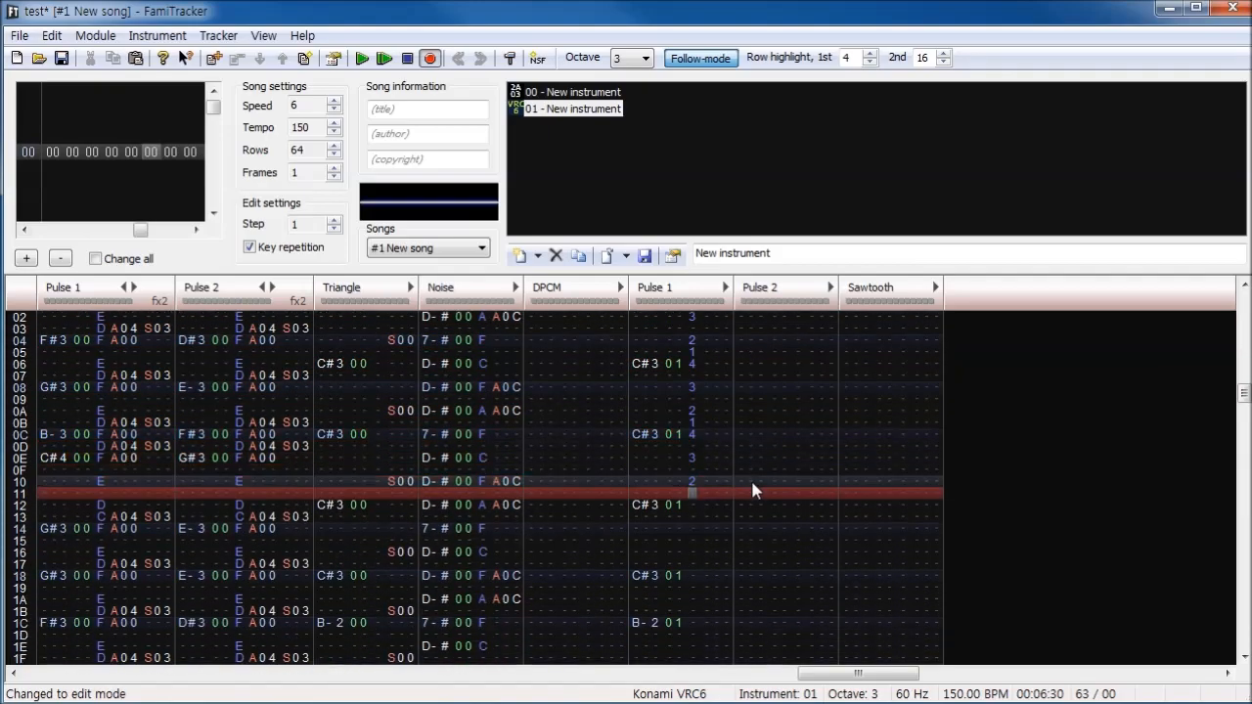
key("Down")
key("3")
key("Down")
key("2")
key("1")
key("4")
key("3")
key("2")
key("1")
key("4")
key("3")
key("2")
key("1")
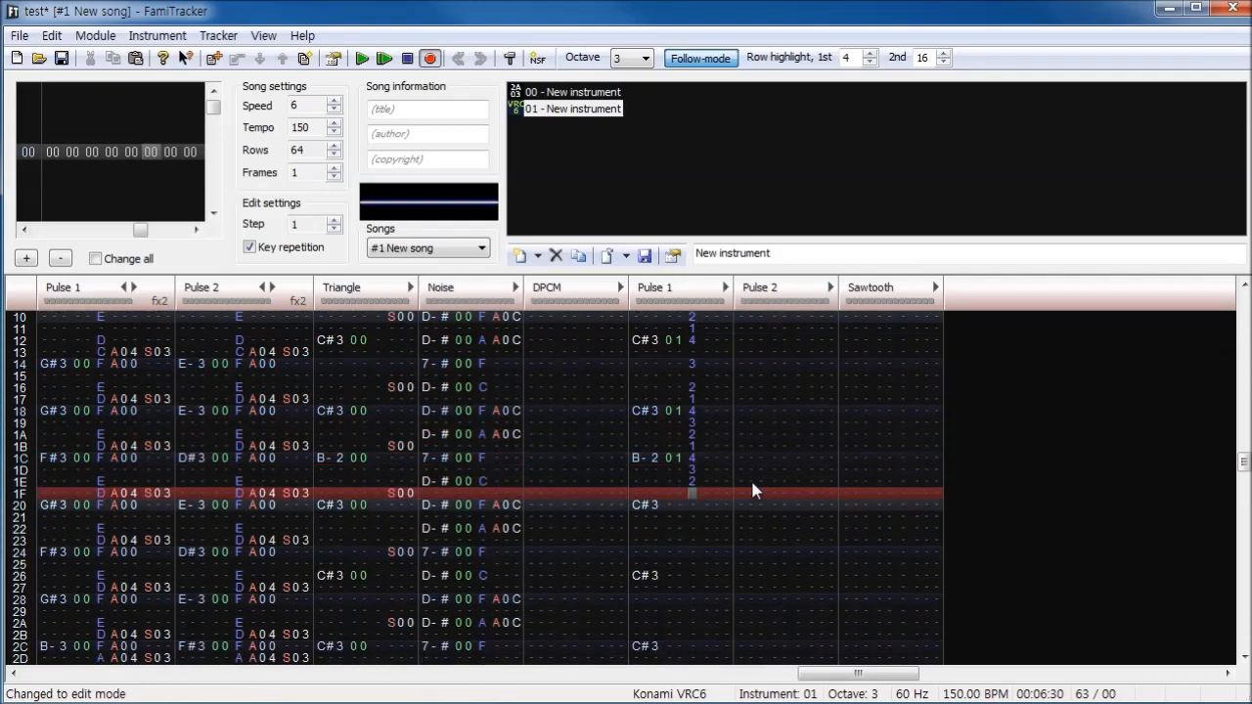
- Copy the volume column of the first half of VRC6 Pulse 1 and paste it at row 20
left_click_drag(694, 484, 703, 201)
scroll(682, 560, "down", 5)
left_click(692, 601)
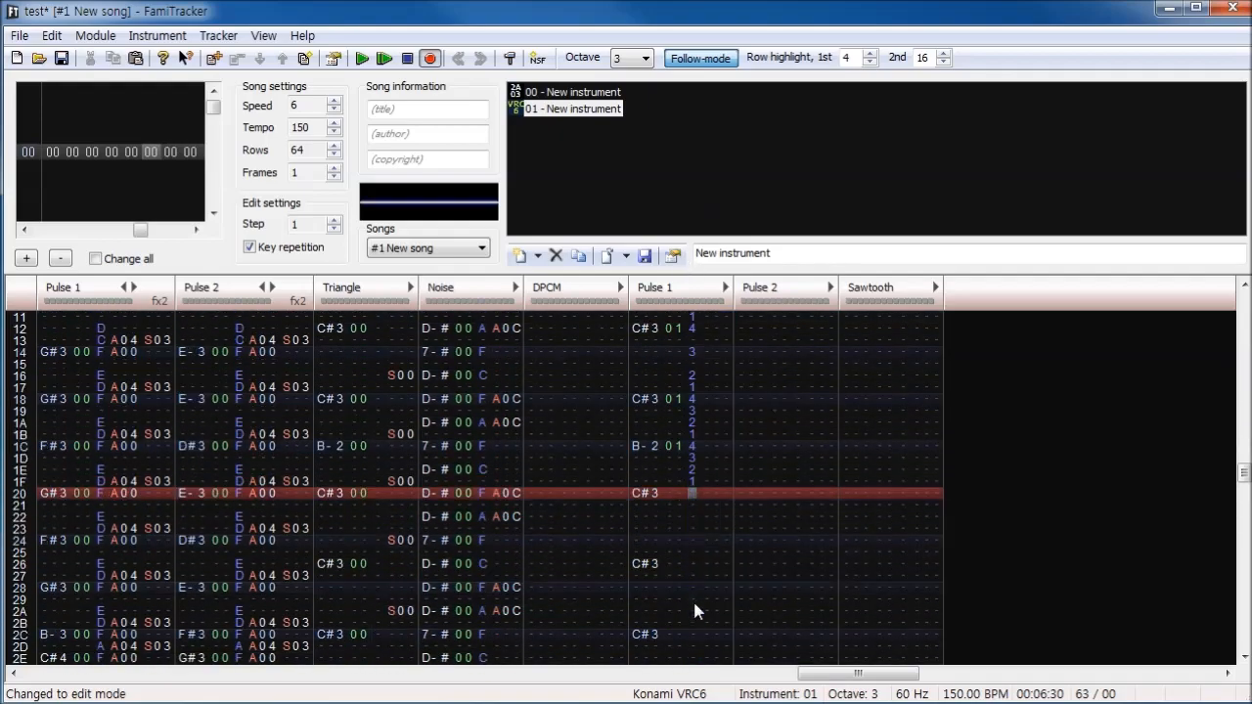
- Play the song with the added VRC6 Pulse 1 part and stop the playback
scroll(665, 389, "up", 8)
left_click(364, 59)
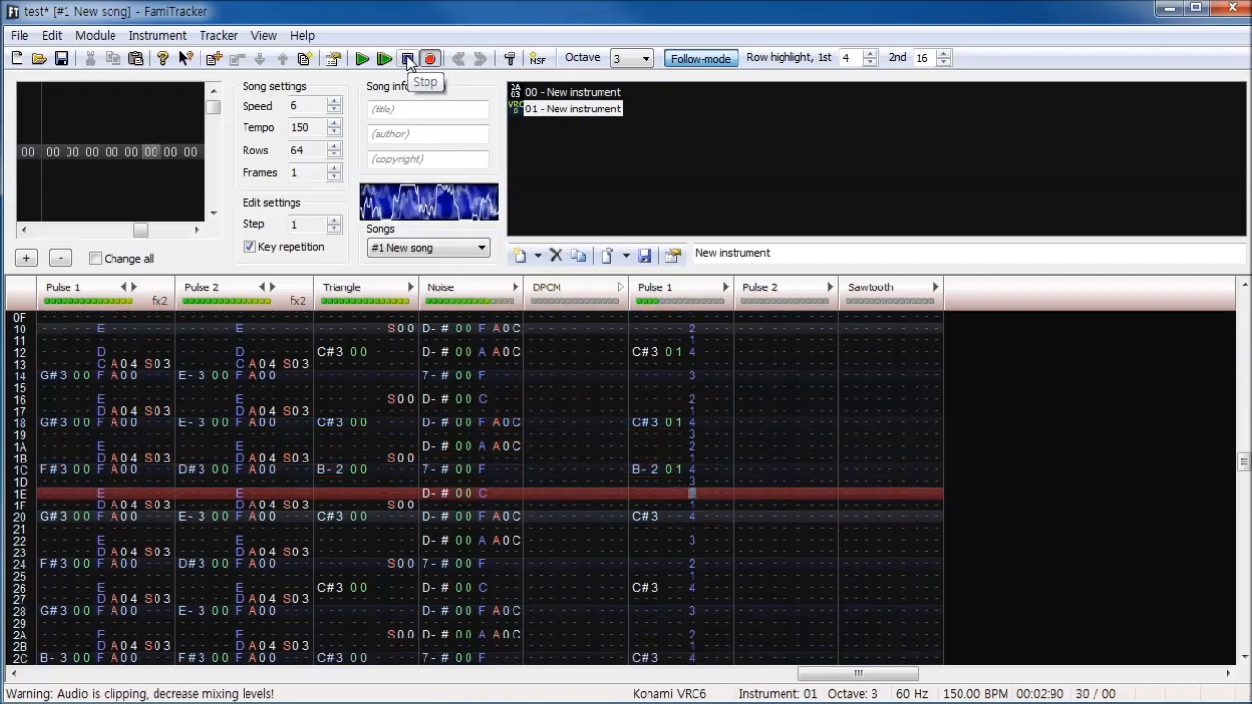
left_click(409, 61)
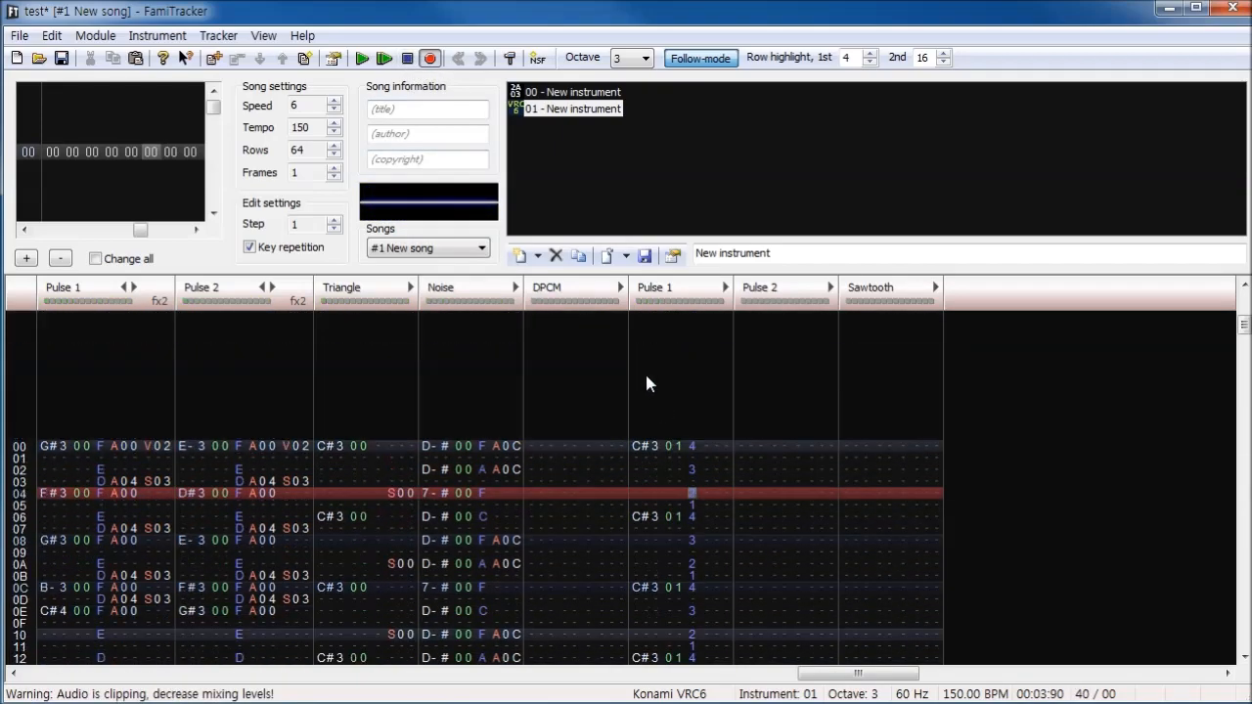
- Leave edit mode and move the whole VRC6 Pulse 1 part to the Sawtooth channel, starting at row 00
left_click(652, 486)
key("space")
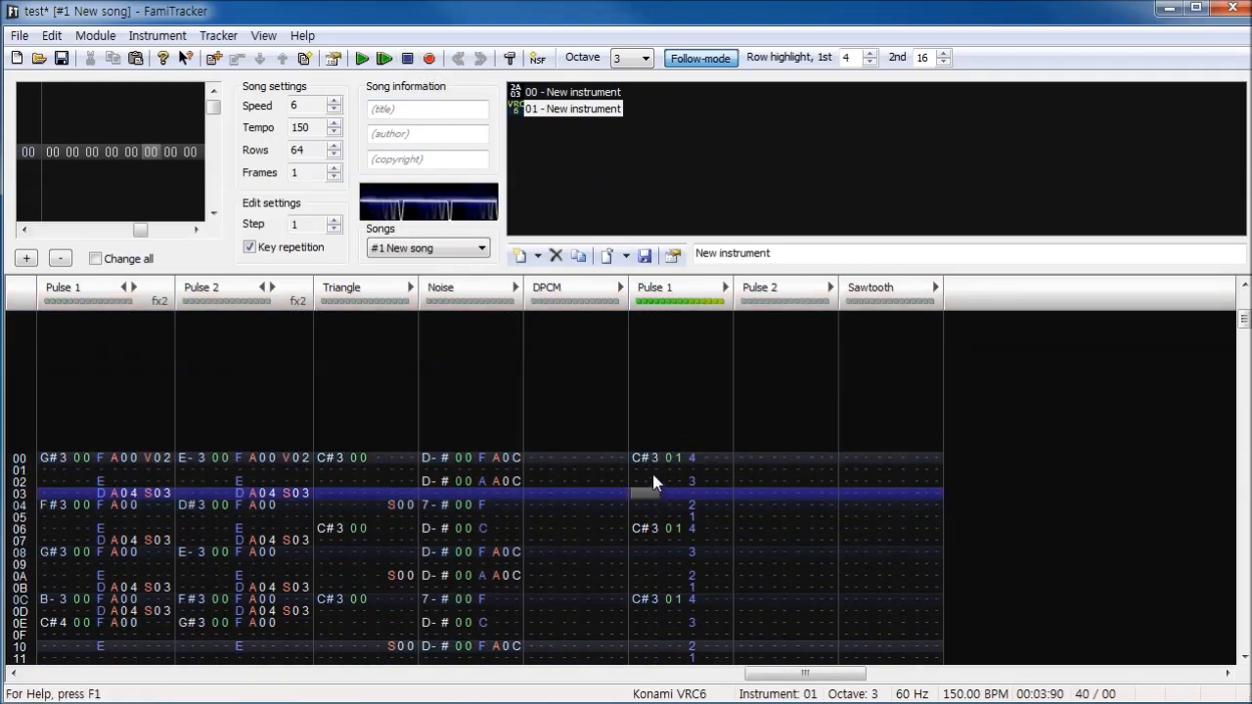
left_click(655, 529)
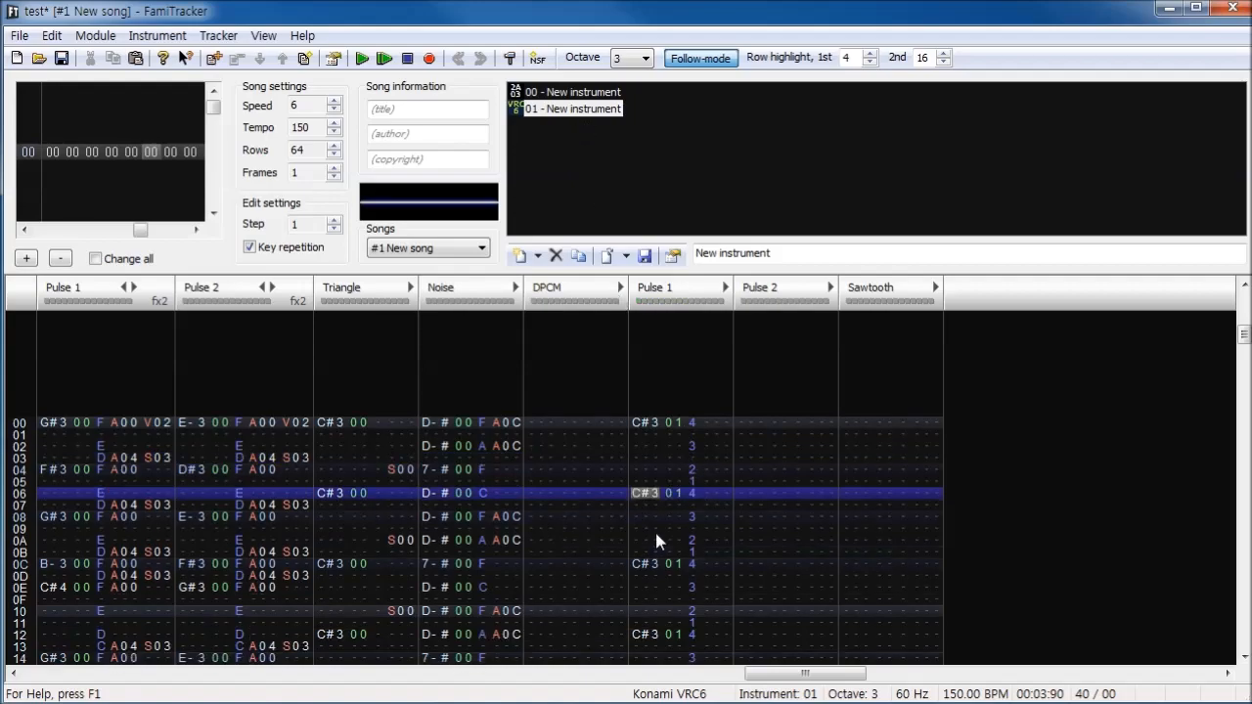
left_click(854, 424)
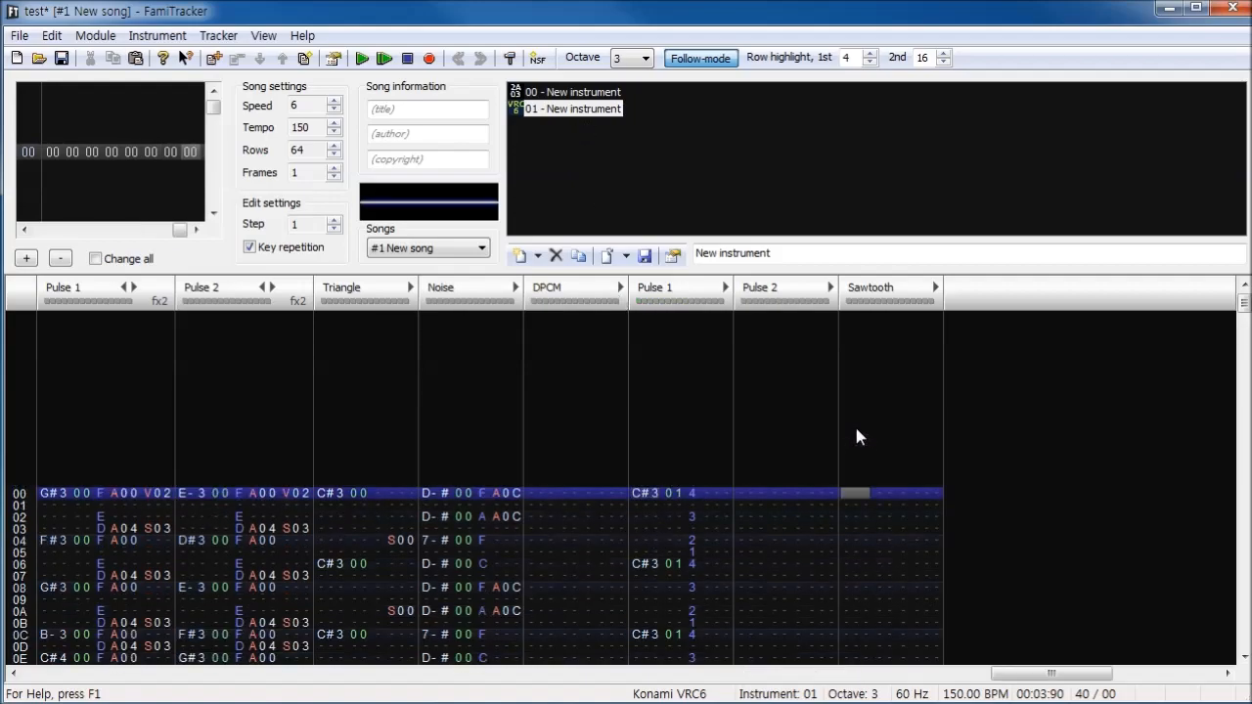
double_click(669, 514)
left_click(862, 473)
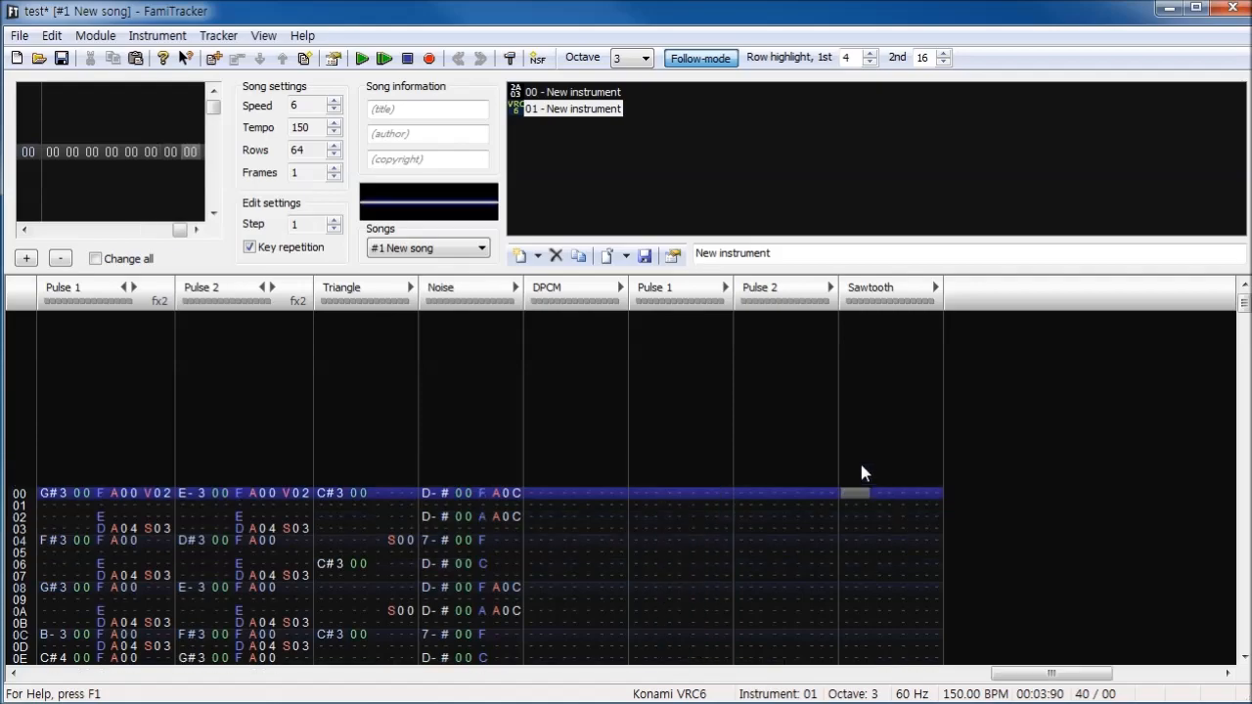
- Save the module and play the song with the part on the Sawtooth channel
key("ctrl+s")
left_click(387, 59)
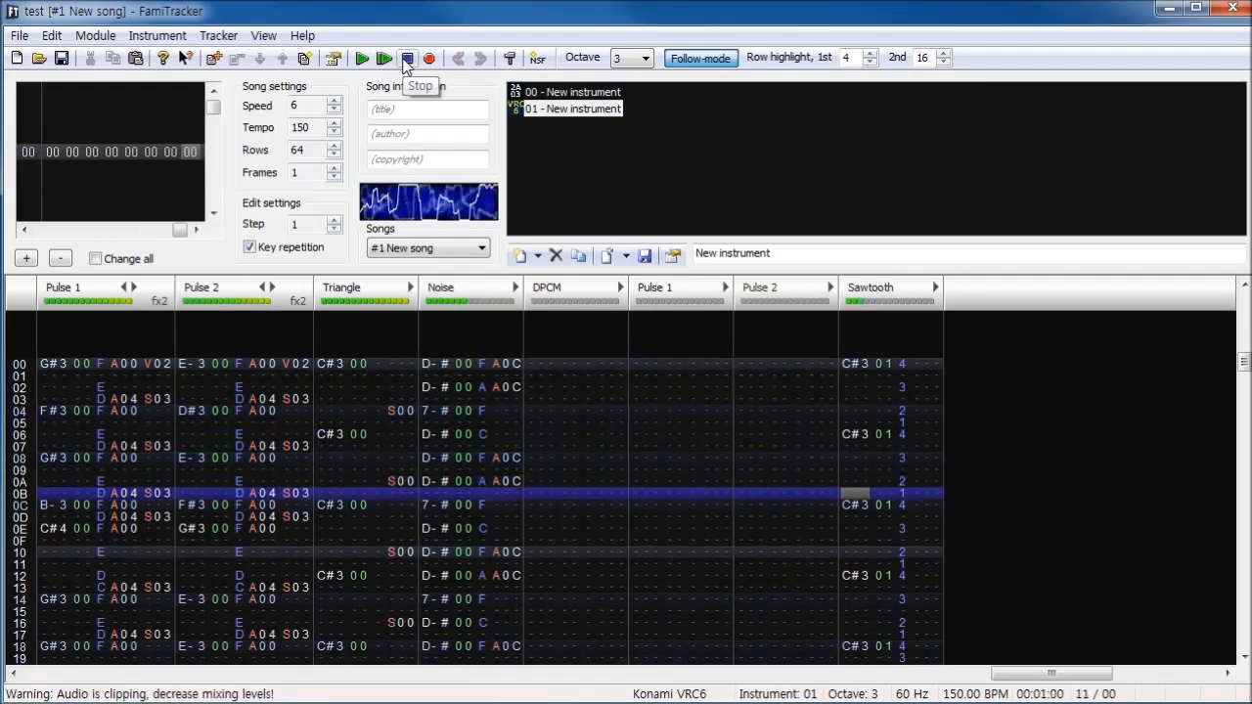
- Stop the playback, mute the Triangle channel and play the song again for comparison before stopping it
left_click(407, 59)
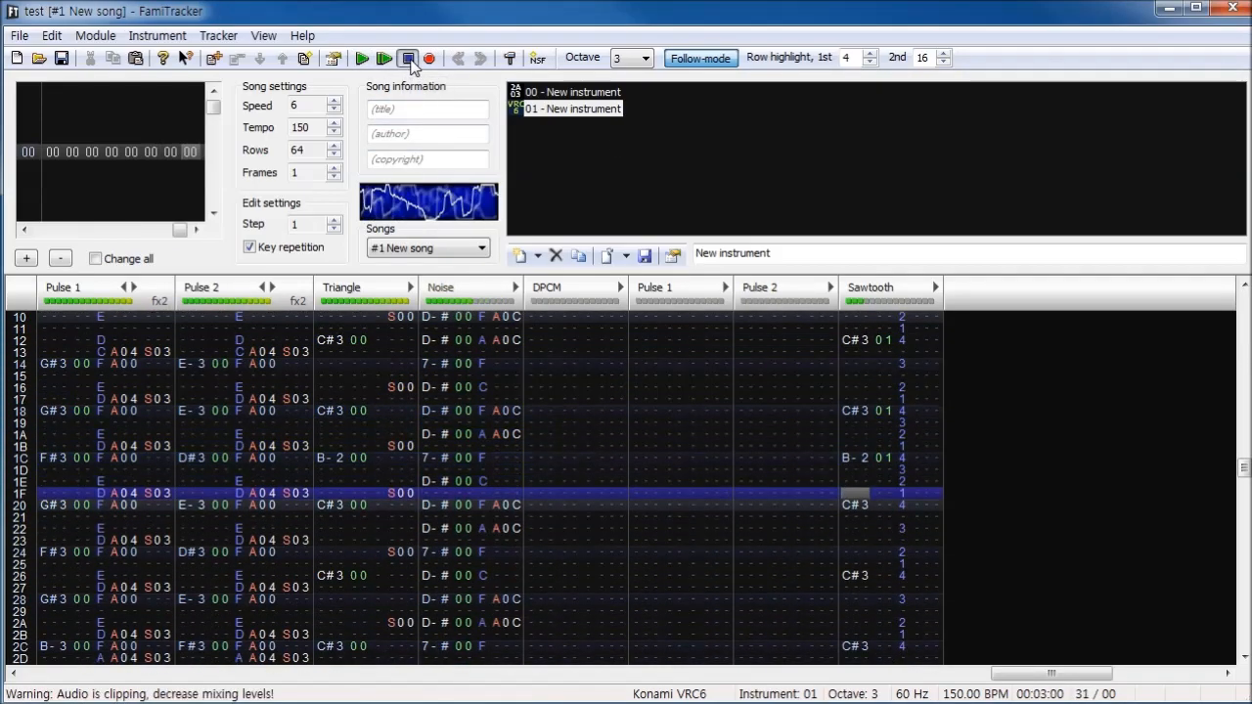
left_click(362, 60)
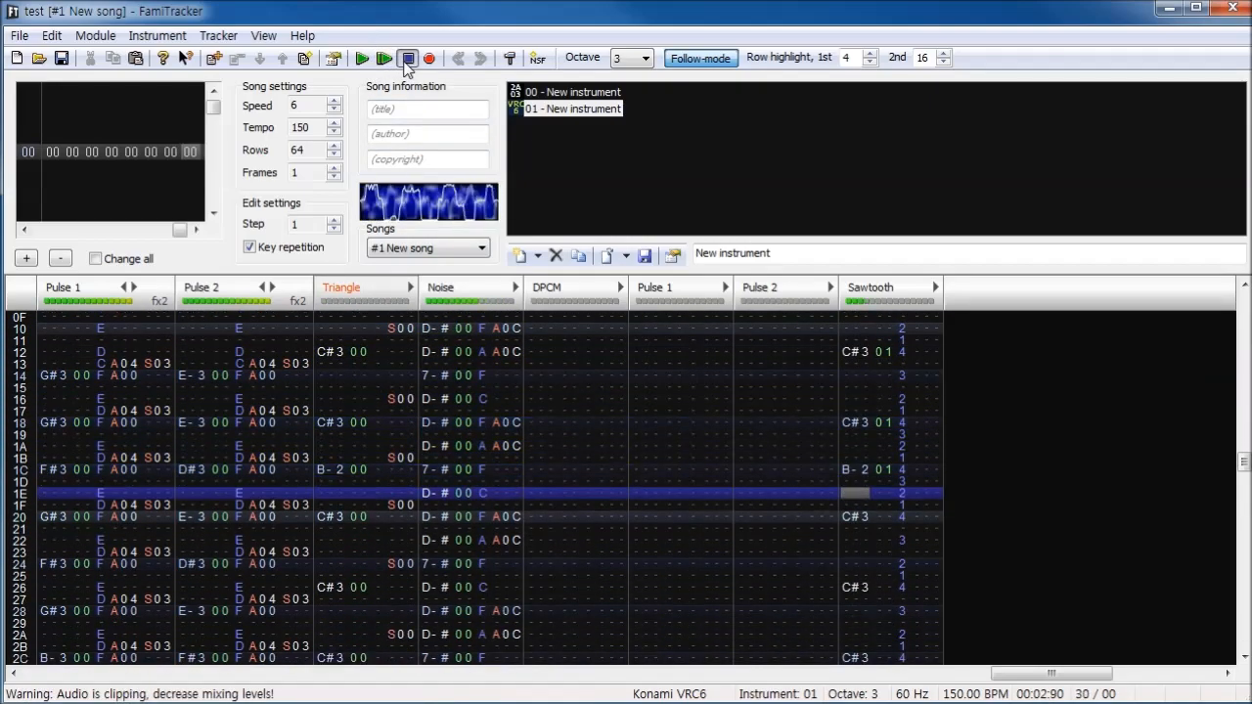
left_click(407, 59)
- Open VRC6 instrument 01, enable its Pulse Width sequence and place the cursor in the VRC6 Pulse 1 channel
double_click(548, 109)
left_click(446, 403)
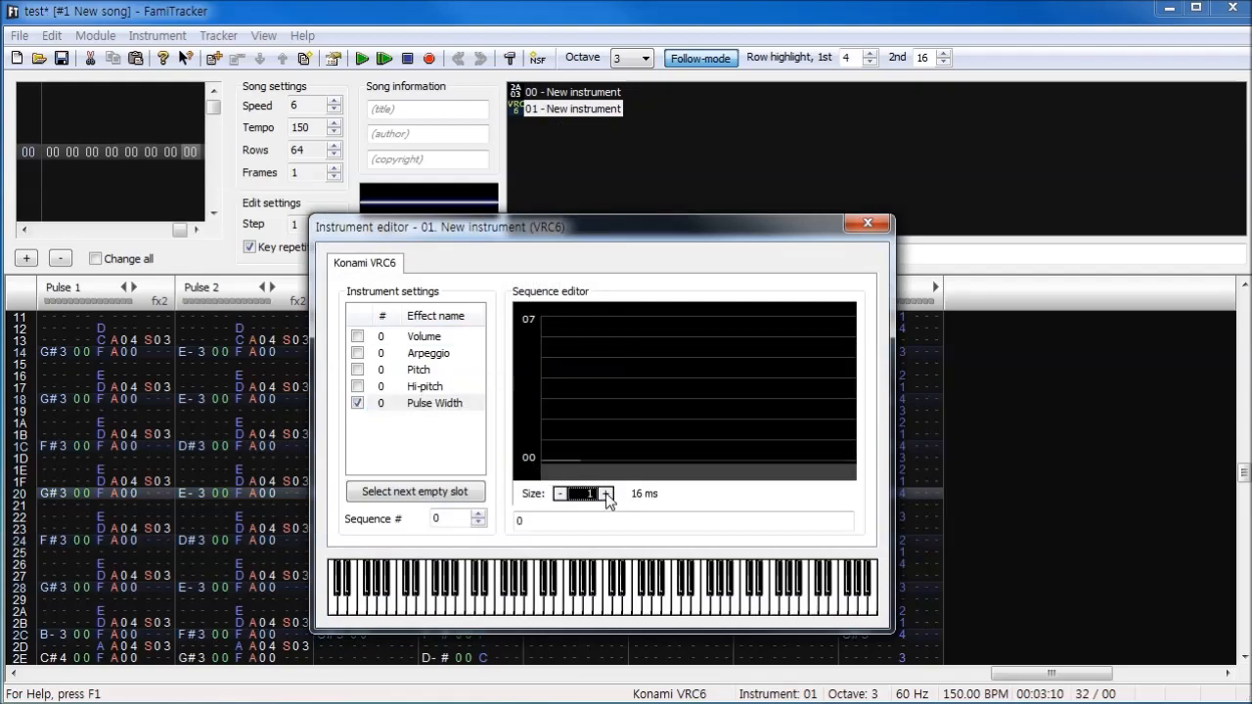
left_click_drag(706, 237, 1088, 223)
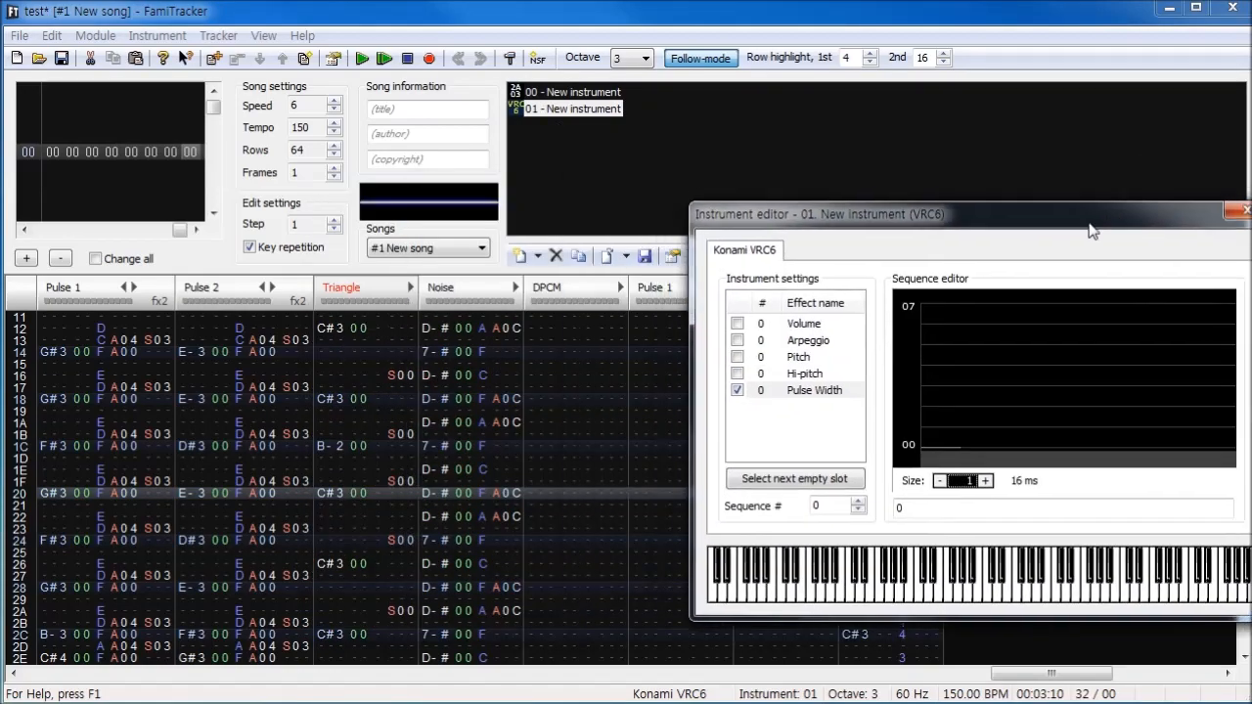
left_click(534, 448)
left_click_drag(881, 208, 773, 167)
left_click(536, 456)
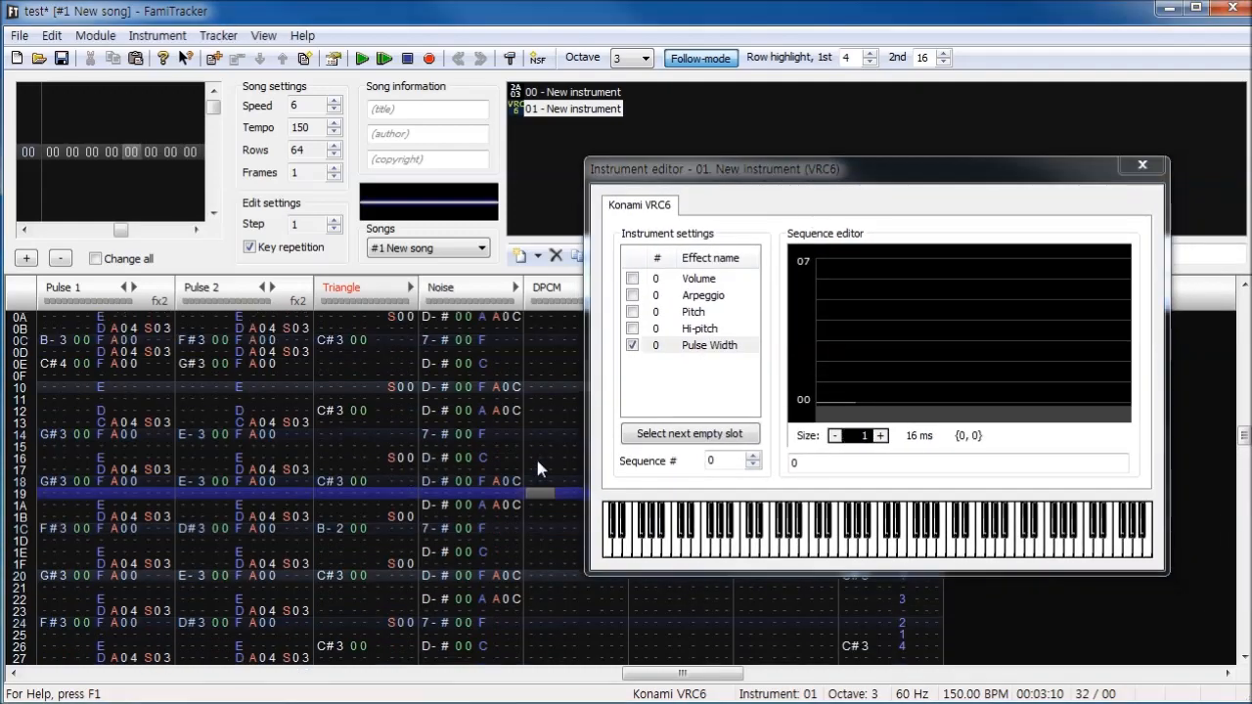
left_click(541, 501)
left_click(538, 474)
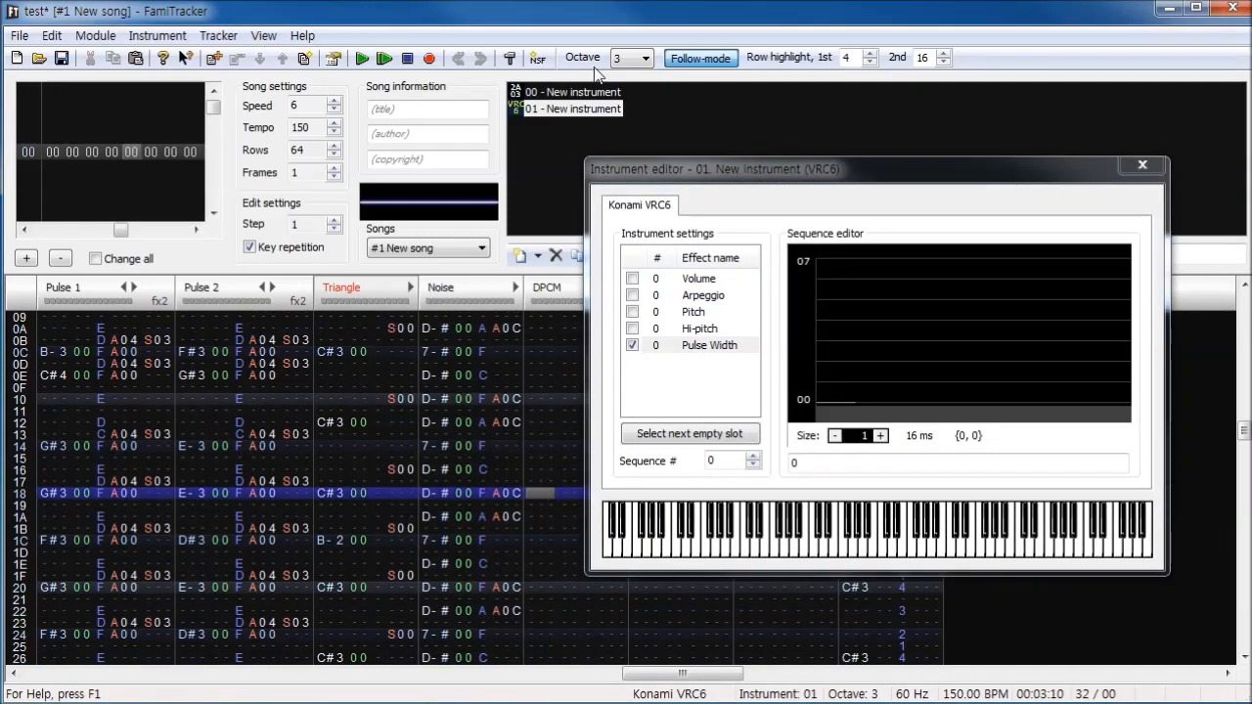
left_click_drag(711, 171, 837, 187)
left_click(670, 441)
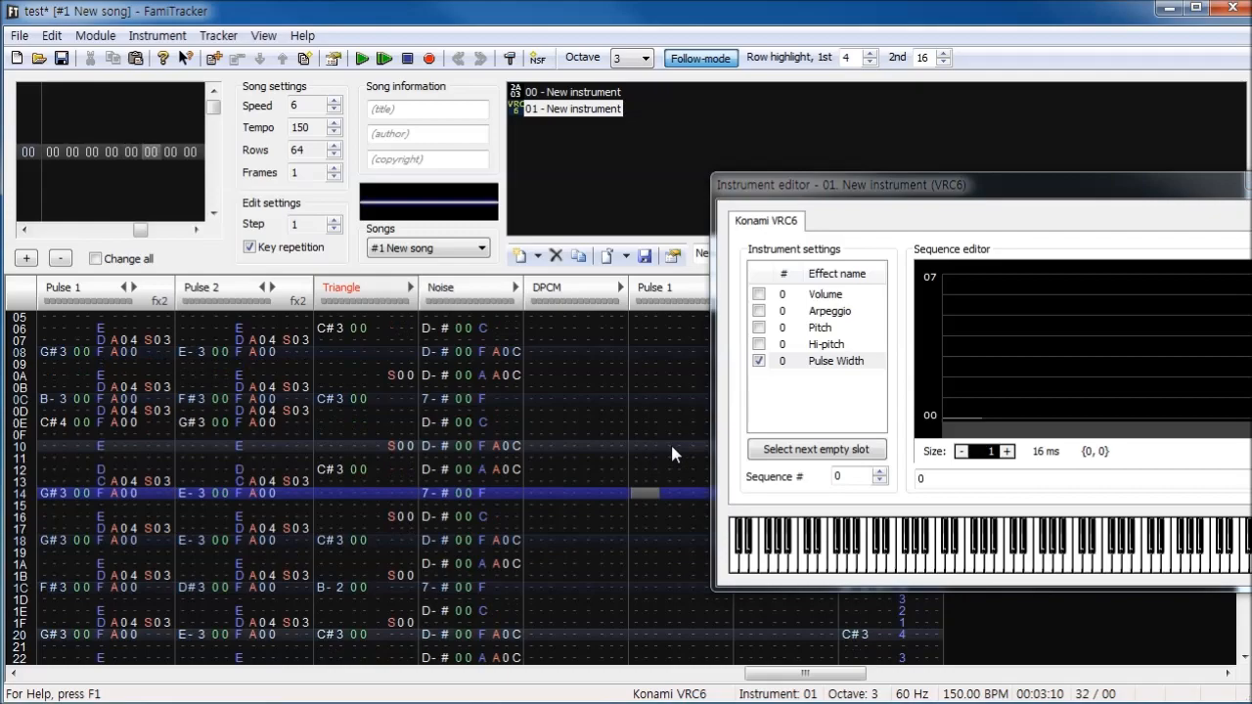
- Raise the one-step Pulse Width sequence of instrument 01 in stages to 7 while playing test notes, and close the instrument editor
left_click_drag(933, 194, 699, 61)
left_click(732, 279)
key("s")
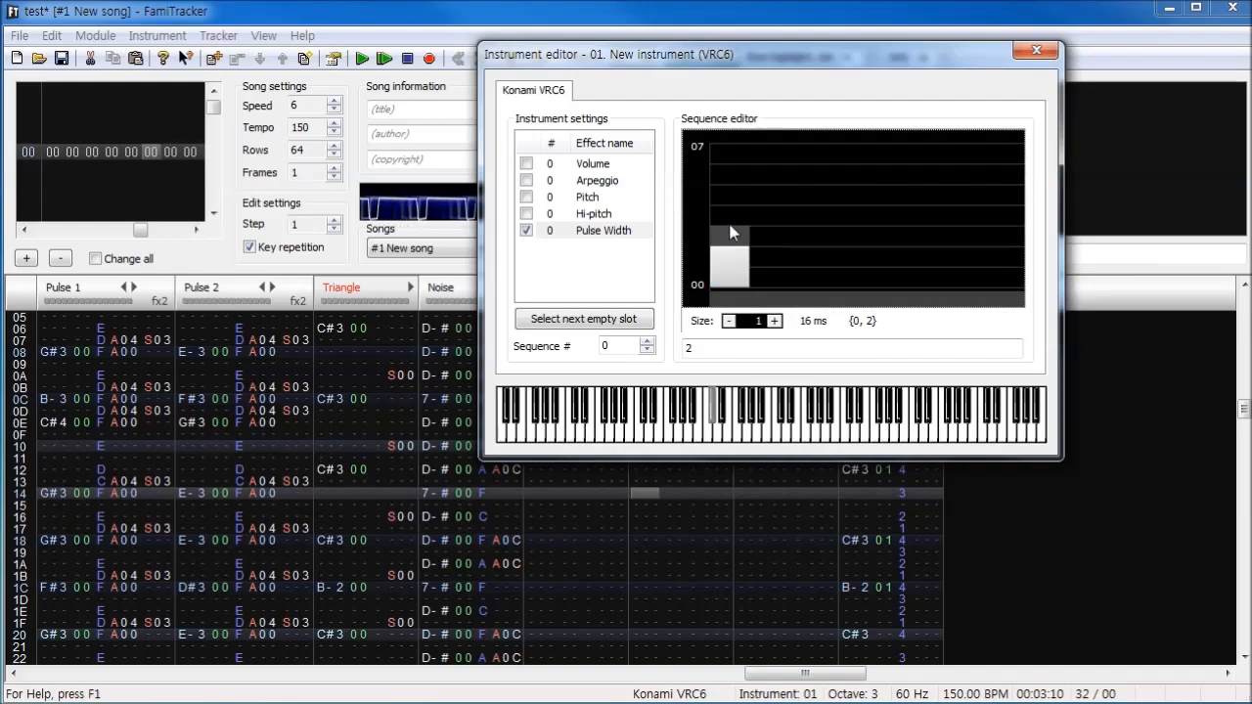
left_click(735, 190)
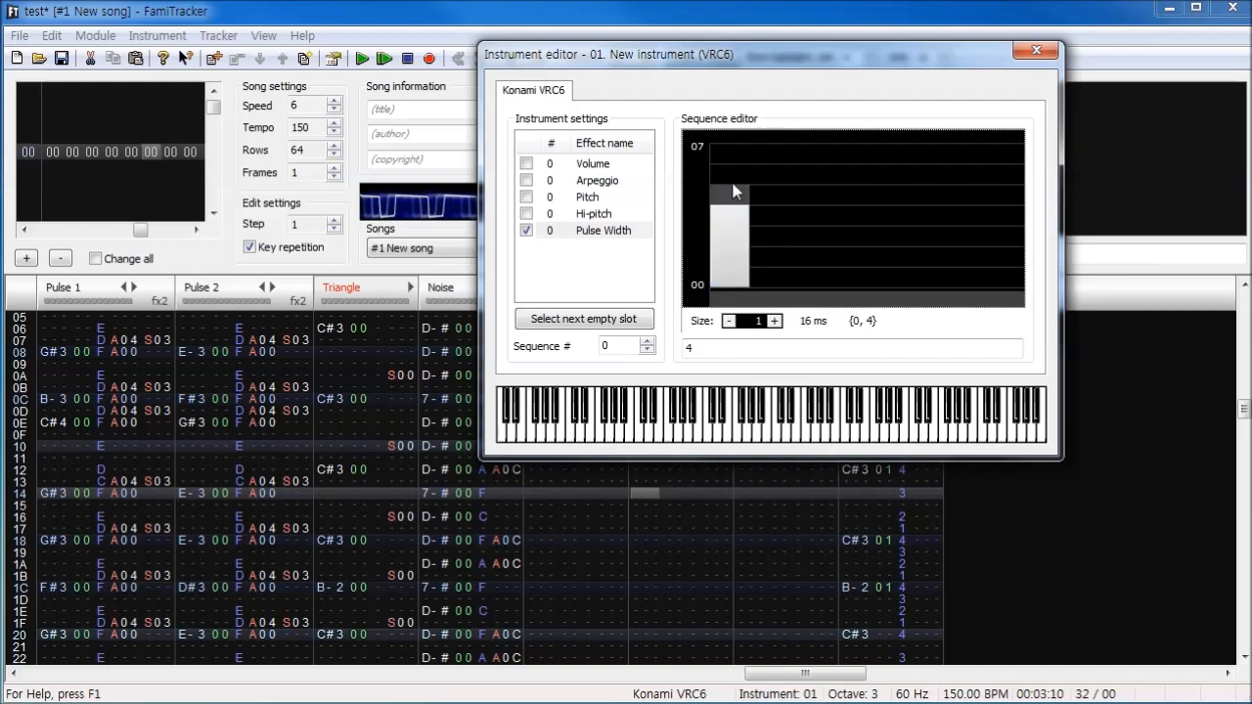
left_click(740, 173)
left_click(733, 157)
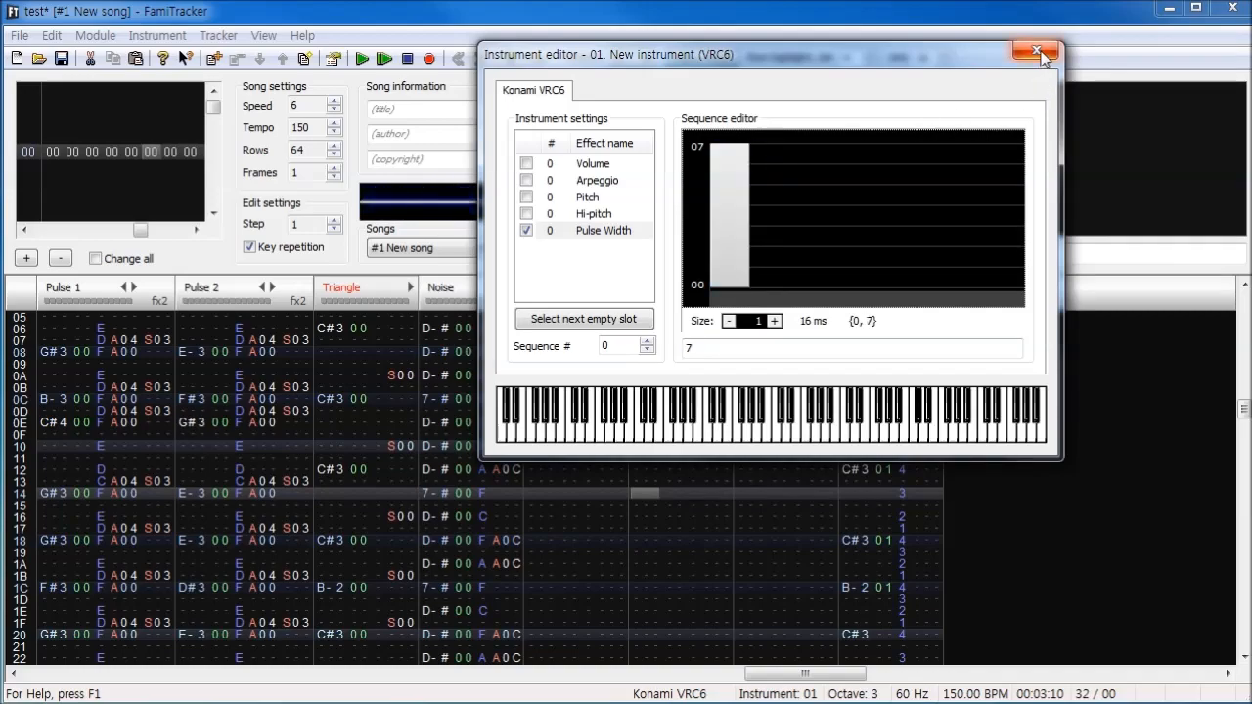
left_click(1041, 50)
- Move the bass part from Sawtooth to the VRC6 Pulse 1 channel, starting at row 00
scroll(682, 433, "up", 5)
left_click(646, 484)
key("ctrl+v")
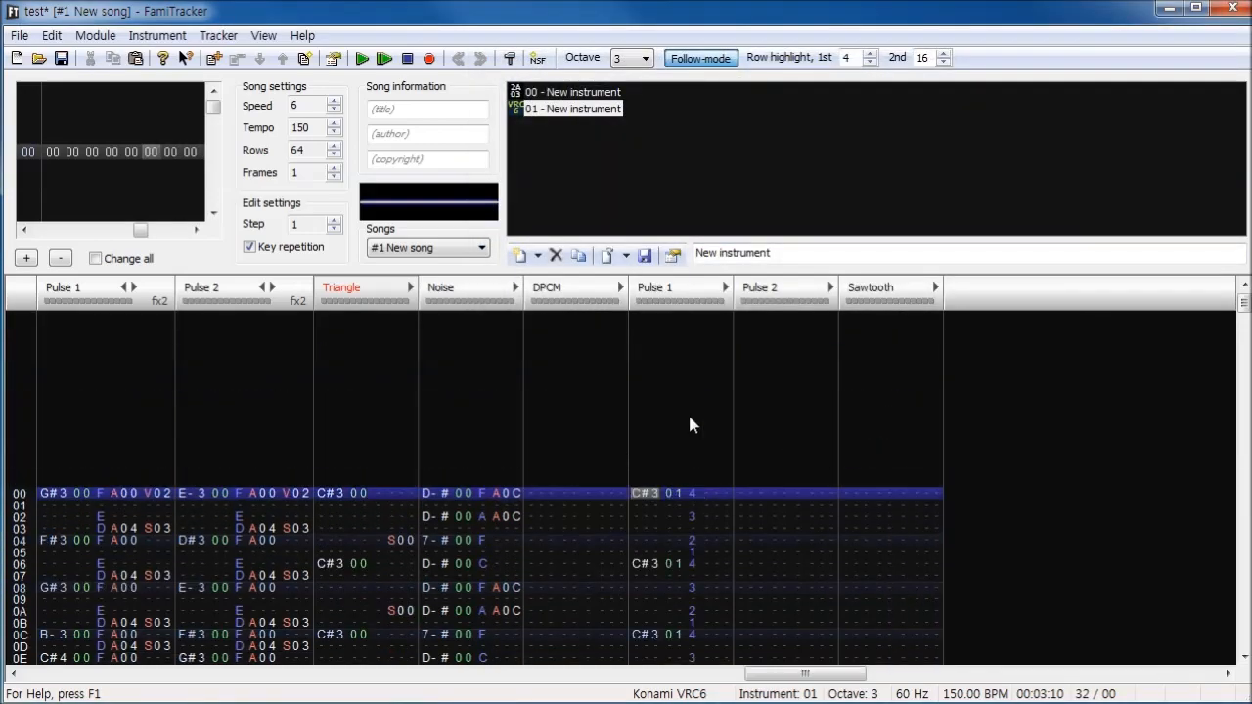
- Solo VRC6 Pulse 1, enter effect V04 at row 00 in edit mode, and play the part before stopping it
double_click(659, 302)
key("space")
type("v04")
left_click(361, 59)
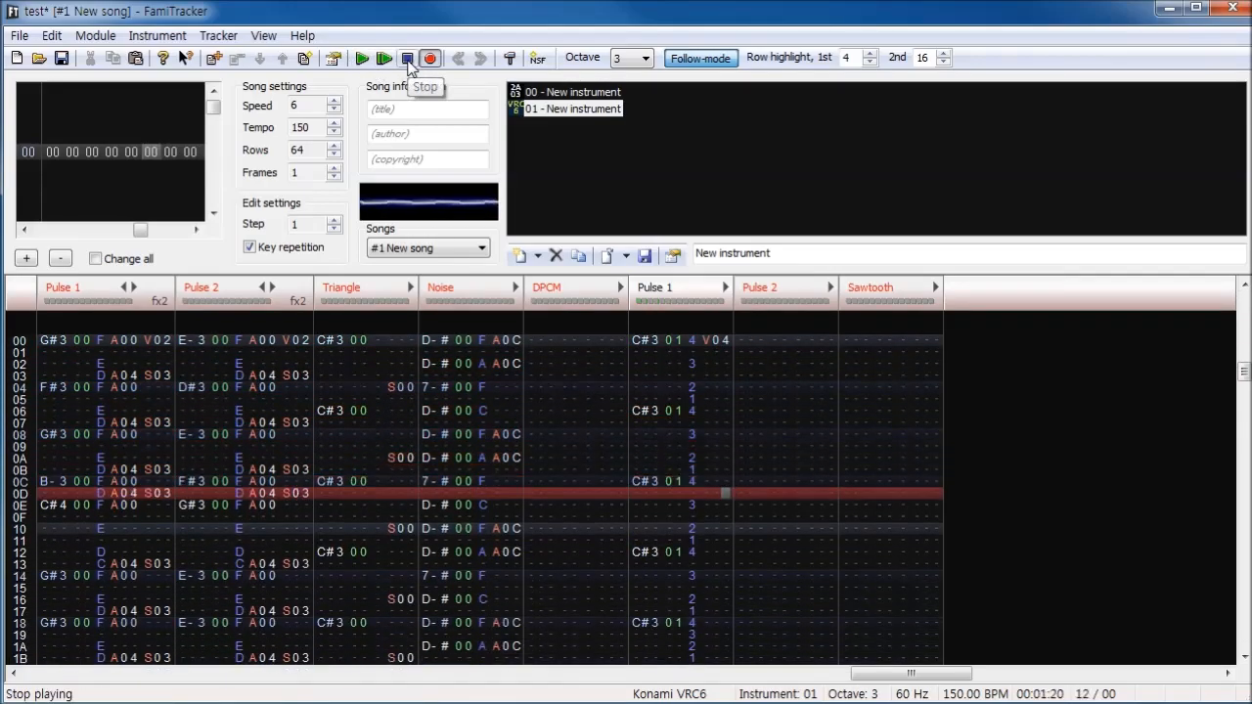
left_click(408, 61)
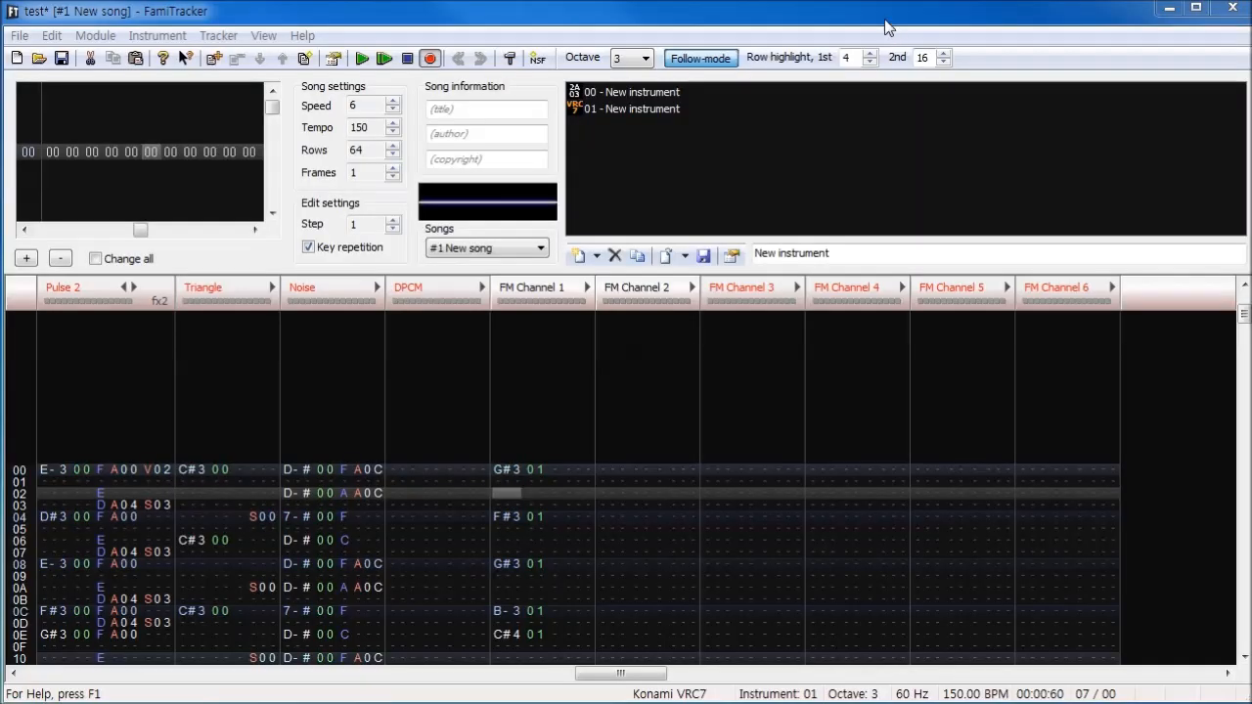
- Play the VRC7 melody on FM Channel 1 with the custom patch and stop the playback
left_click(550, 370)
left_click(362, 60)
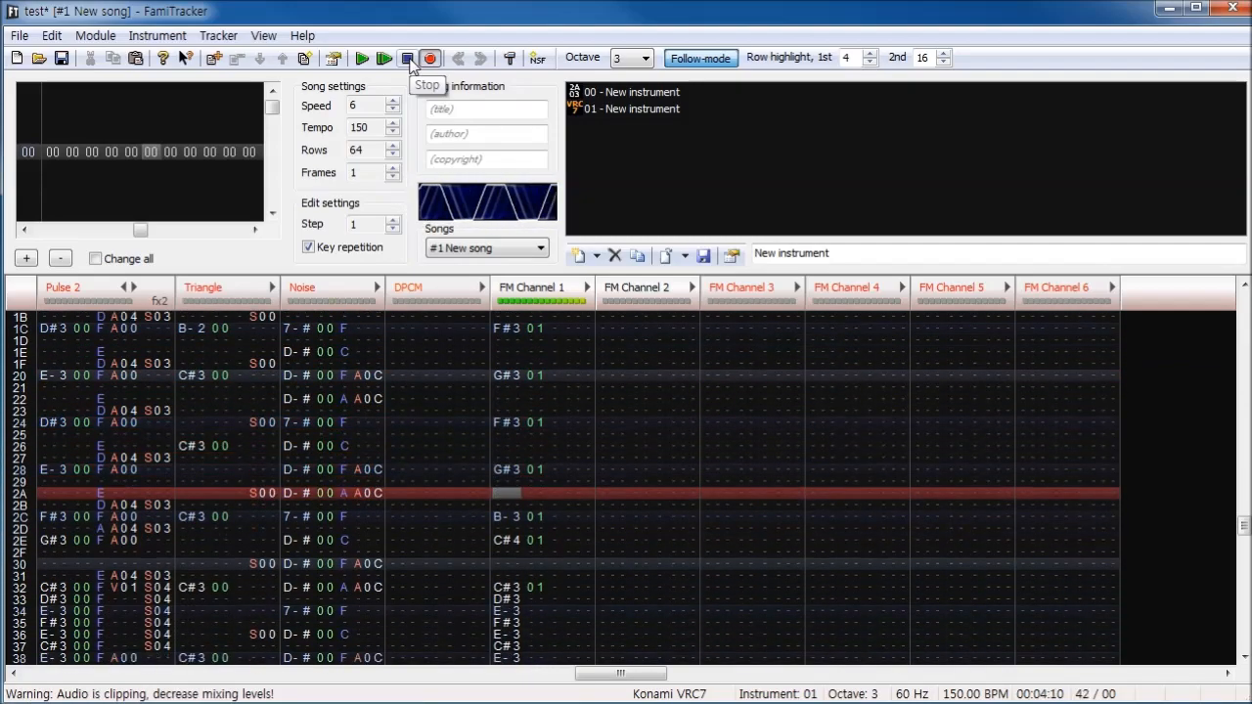
left_click(411, 64)
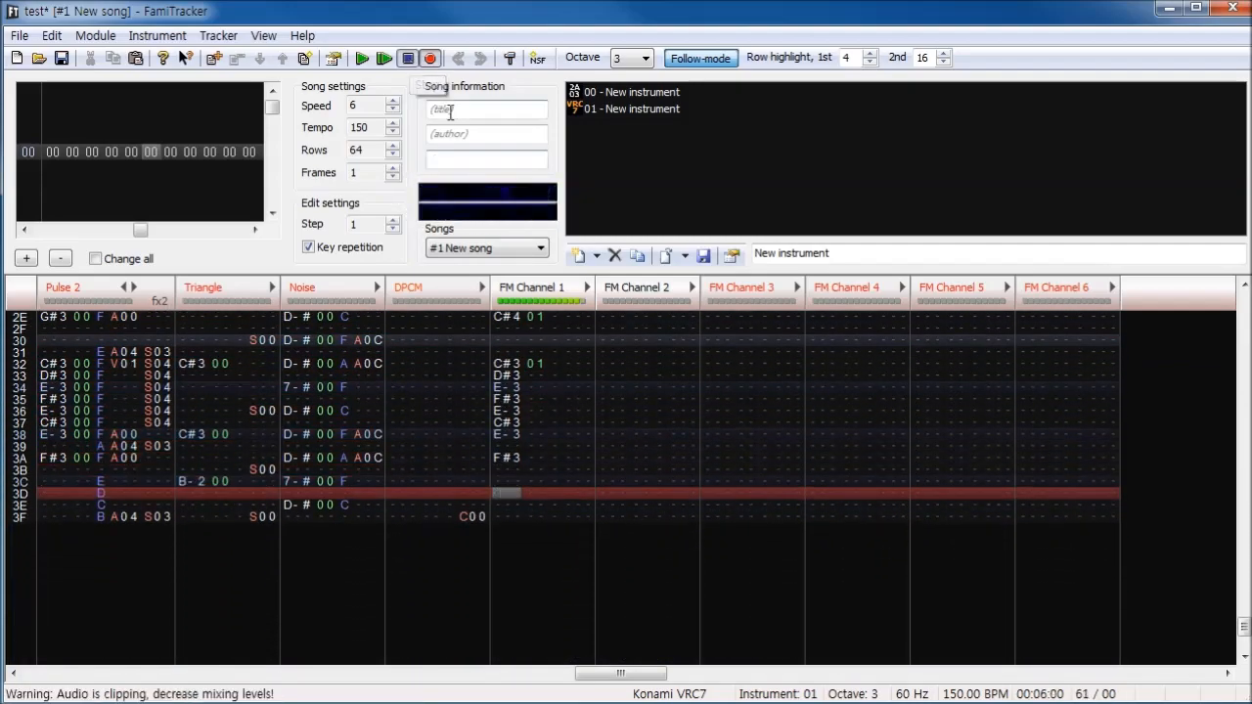
- Set VRC7 instrument 01 to Patch #1 - Bell and play the FM Channel 1 melody with it
double_click(659, 109)
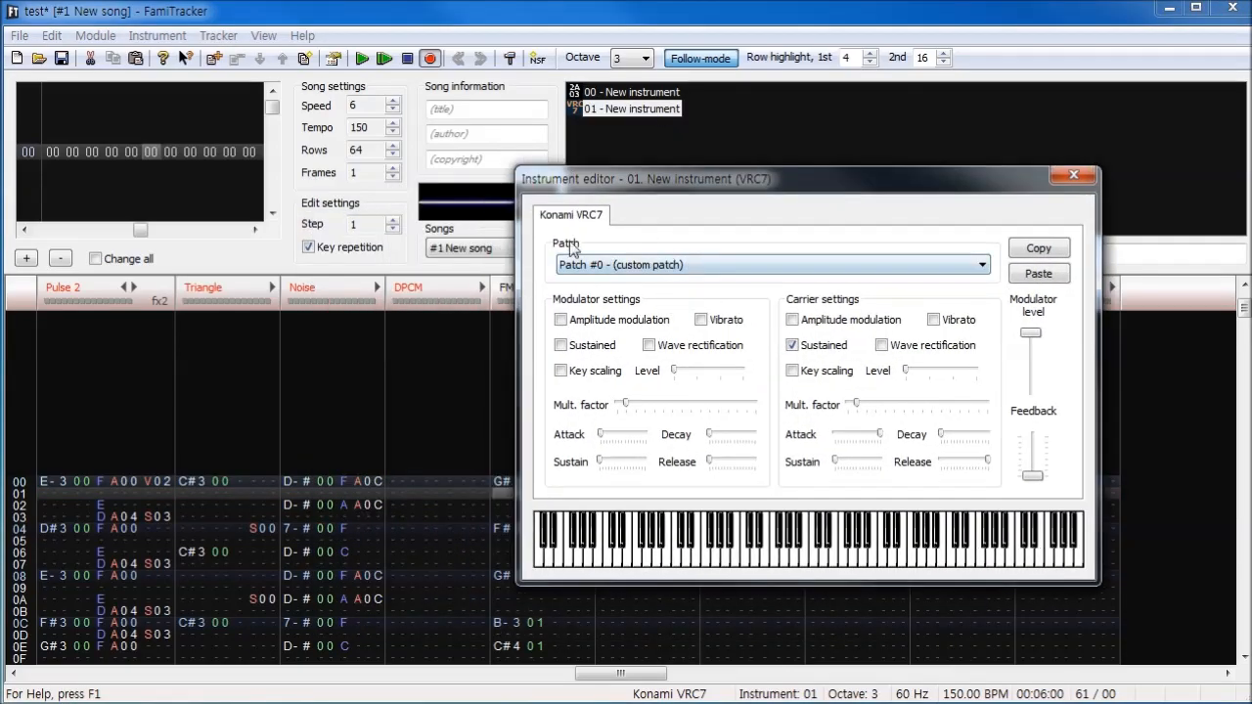
left_click(573, 265)
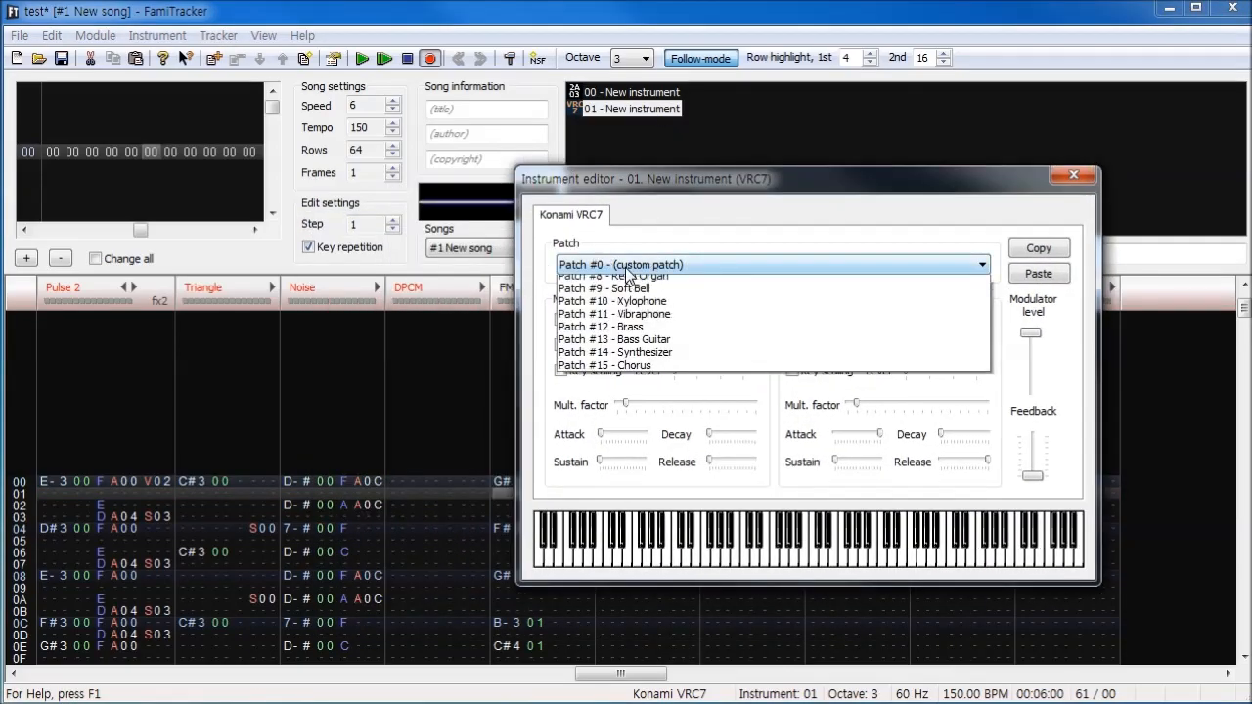
left_click(577, 279)
left_click(362, 58)
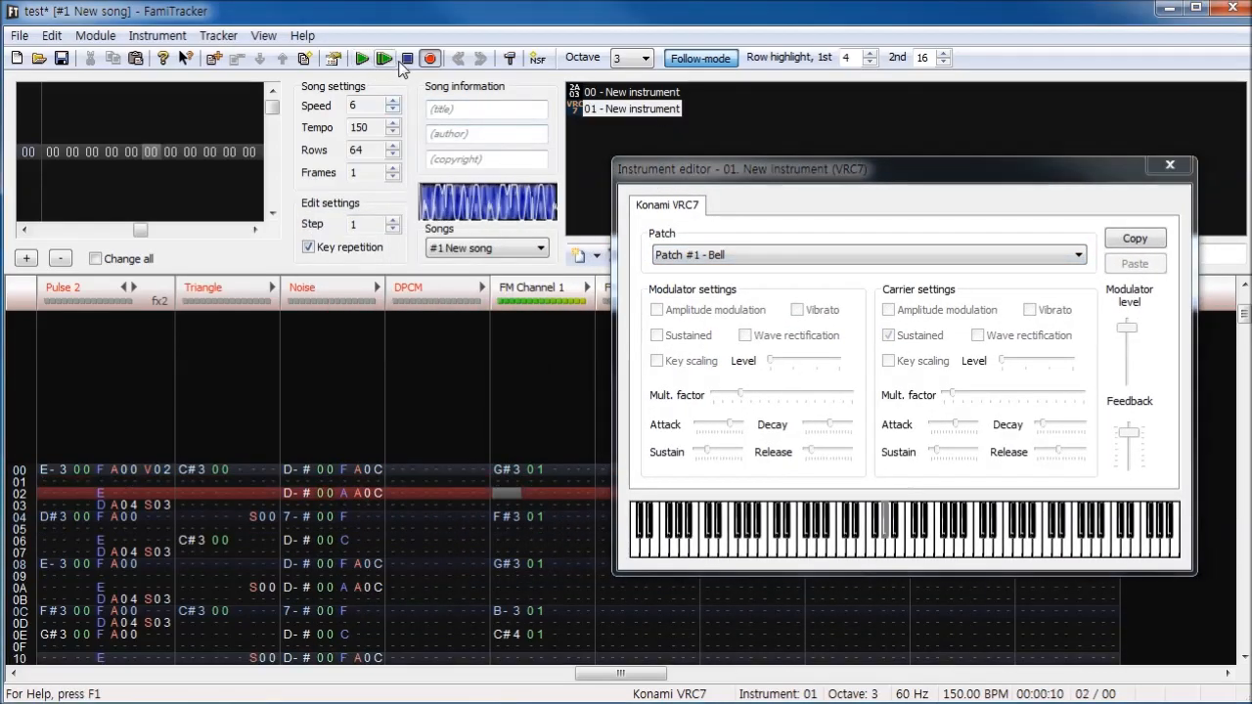
left_click(405, 58)
- Switch VRC7 instrument 01 to Patch #3 - Piano, play the melody and stop it
left_click(869, 254)
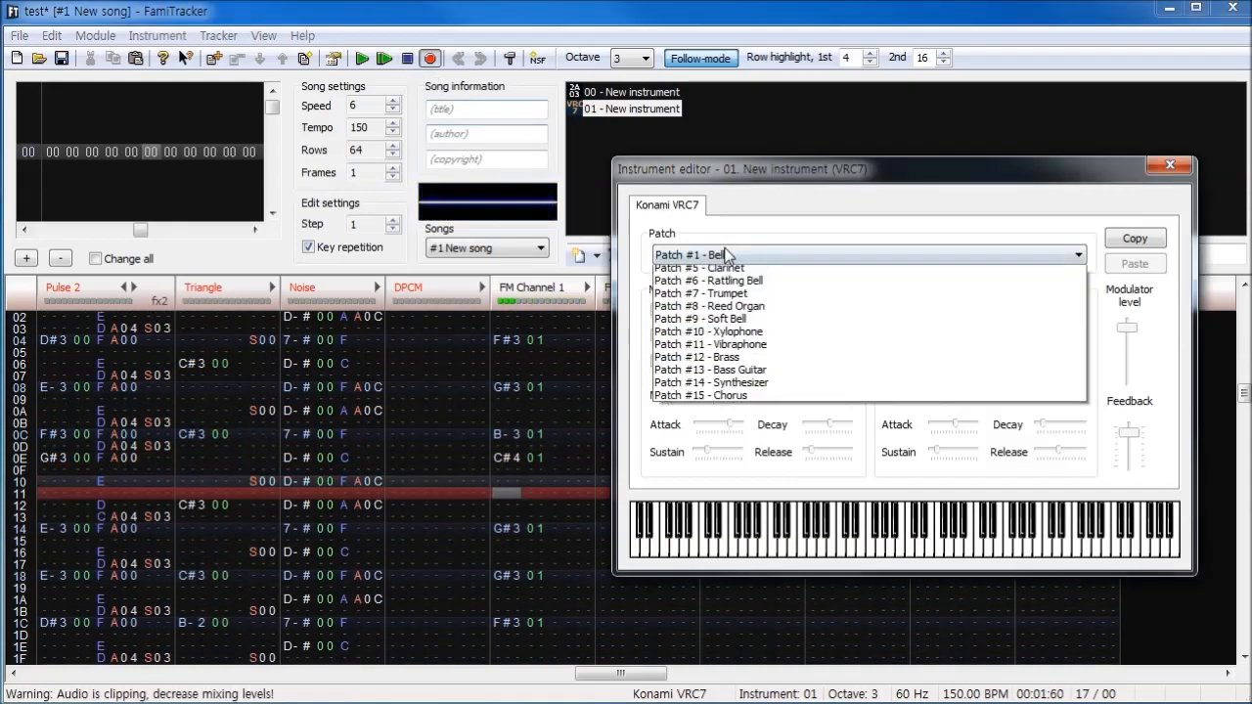
left_click(704, 309)
left_click(360, 59)
left_click(360, 59)
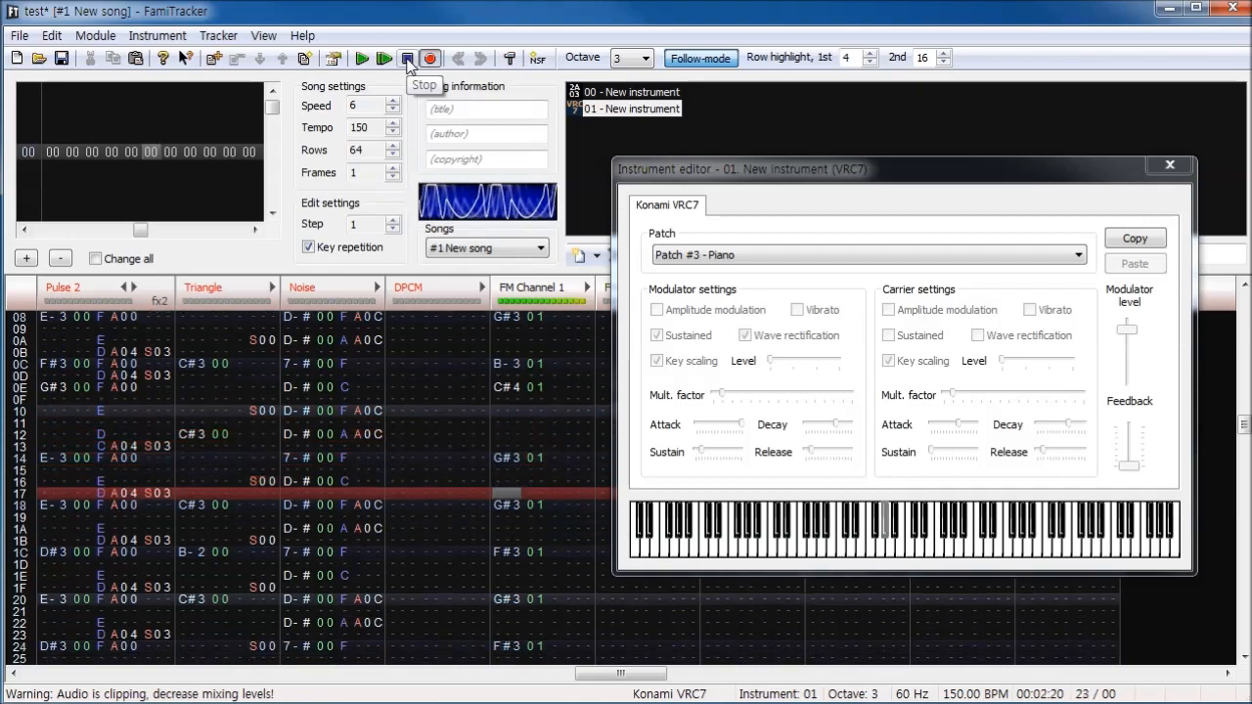
left_click(408, 59)
- Switch VRC7 instrument 01 to Patch #11 - Vibraphone and play the melody
left_click(729, 255)
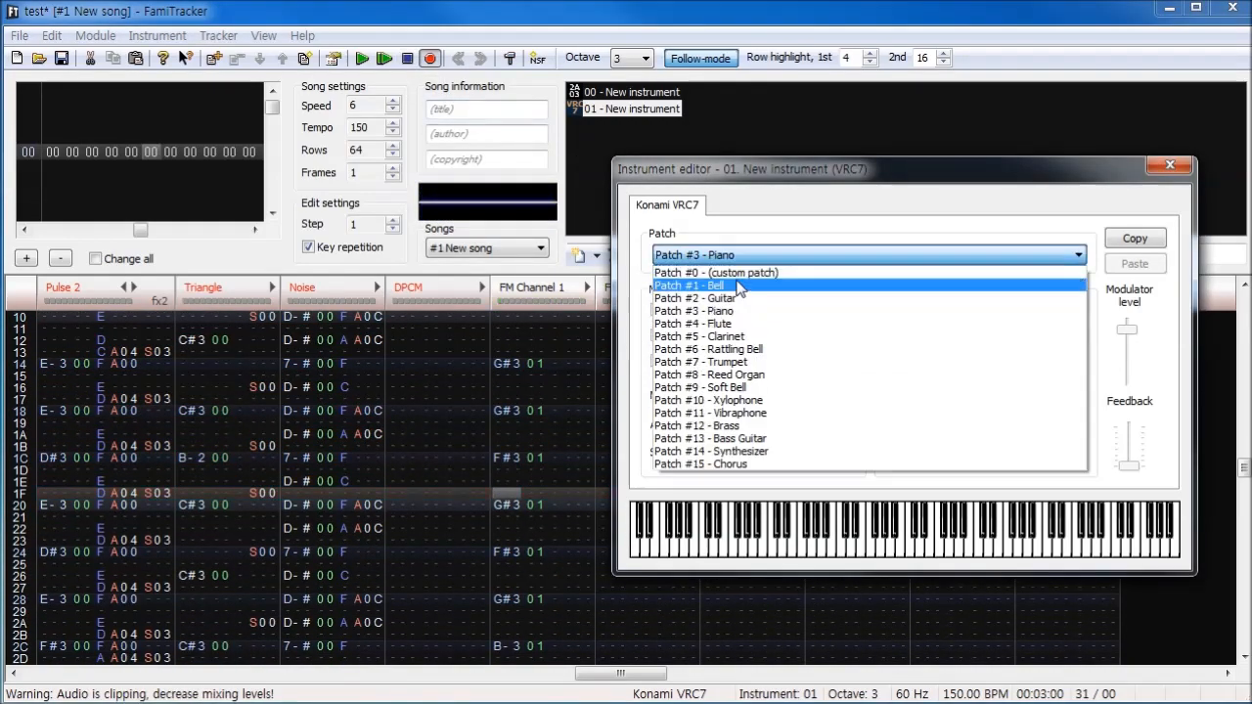
left_click(736, 415)
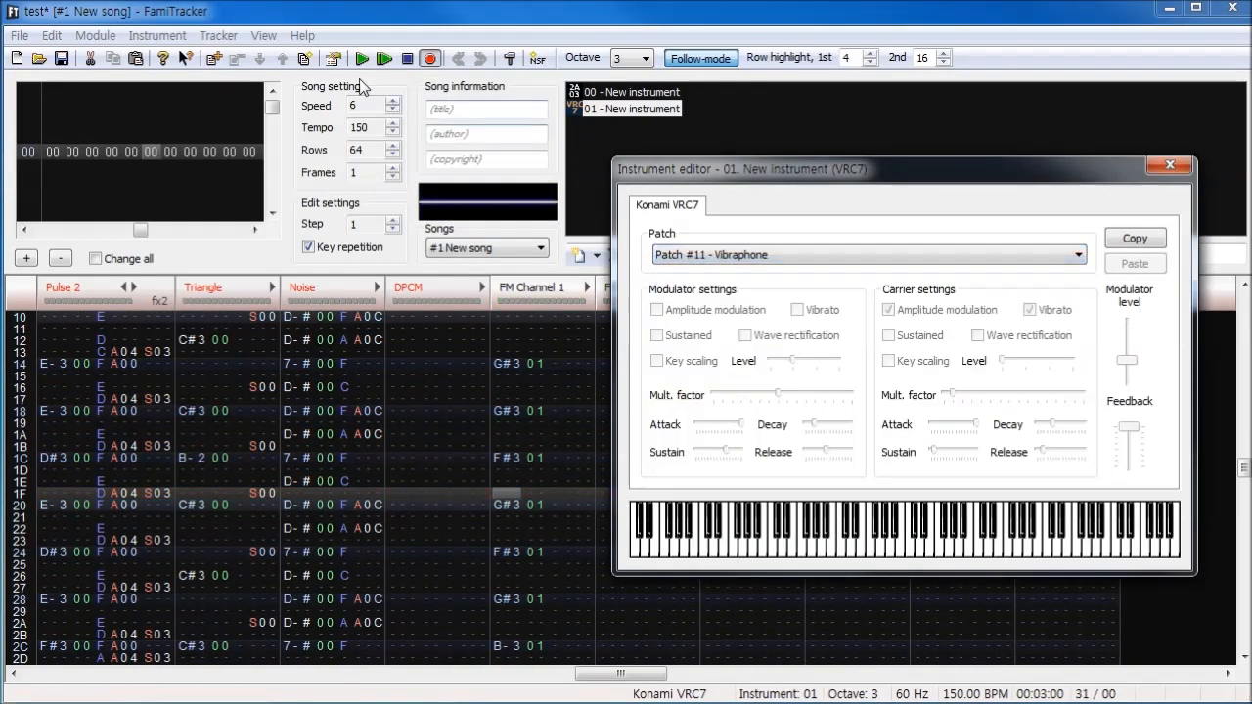
left_click(360, 59)
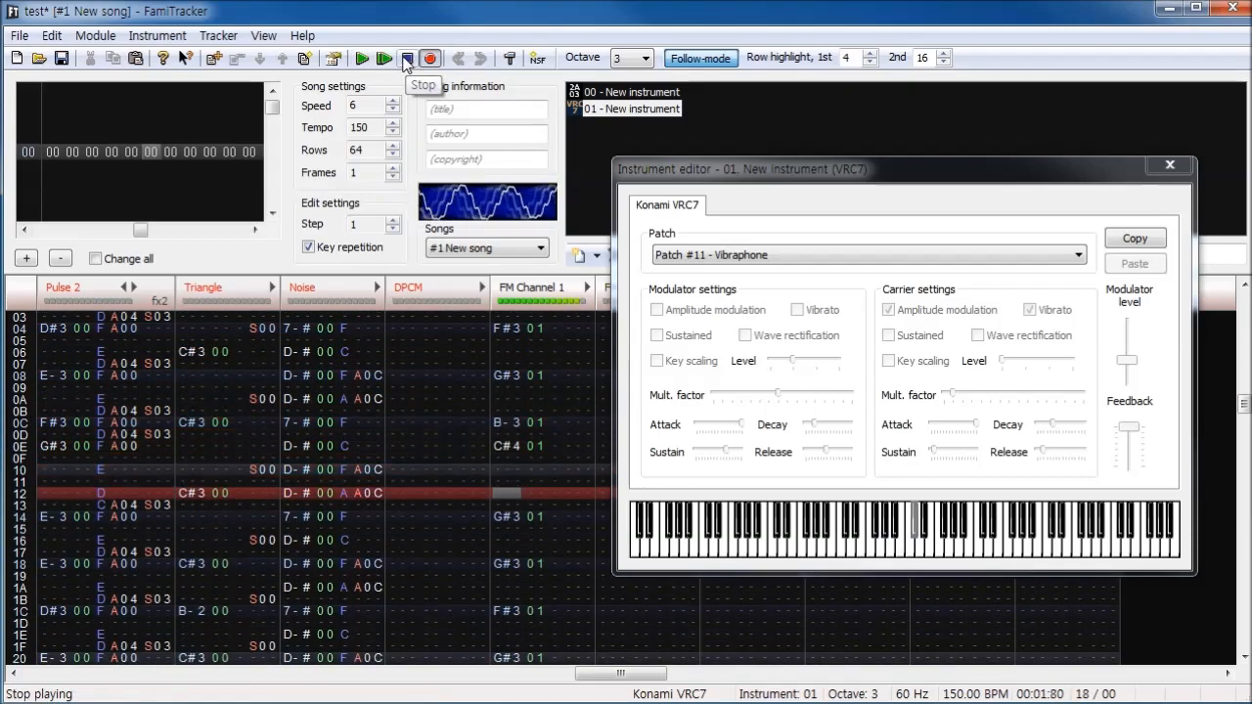
- Return VRC7 instrument 01 to Patch #0 - (custom patch) and close the instrument editor
left_click(753, 254)
left_click(746, 273)
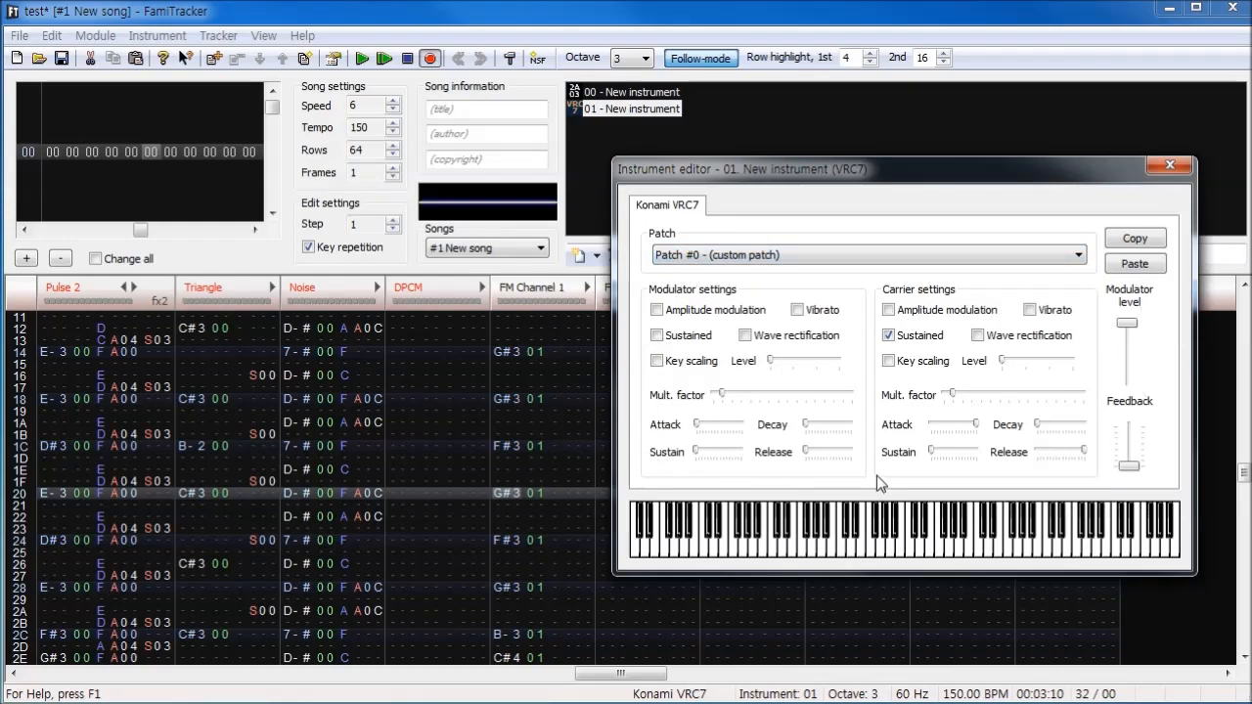
left_click(1169, 167)
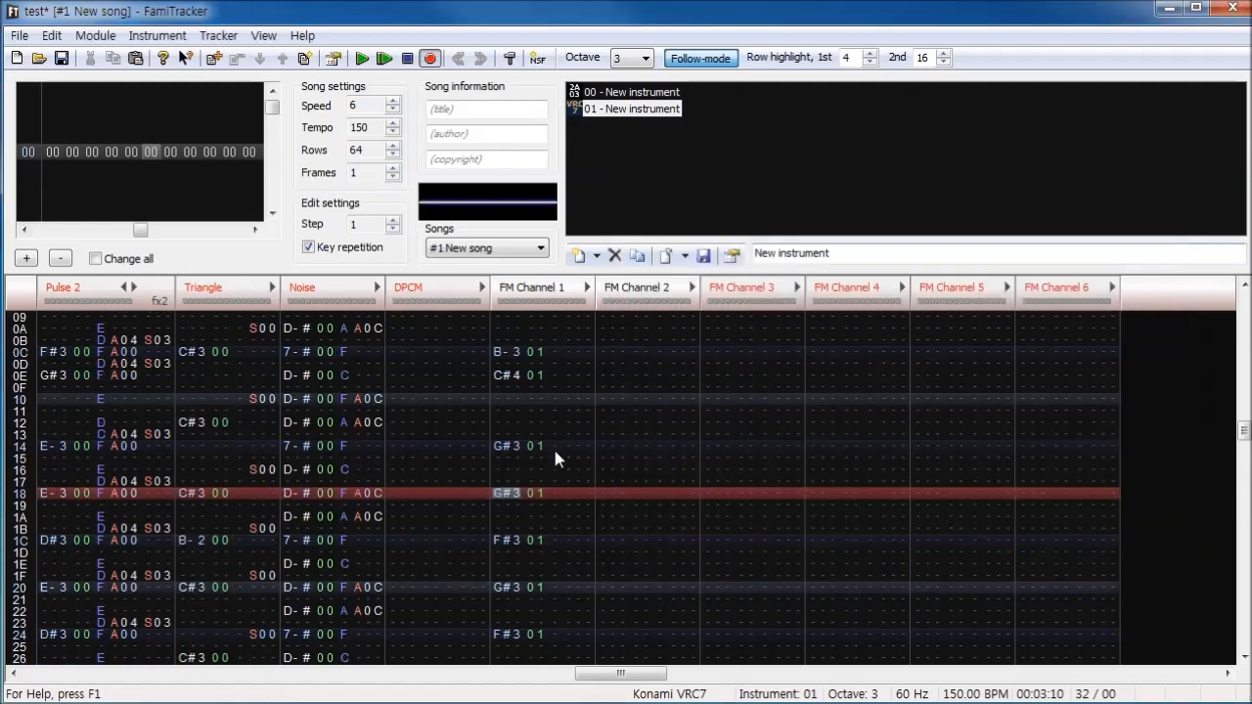
- Transpose the FM Channel 1 melody up one octave and set VRC7 instrument 01 to Patch #7 - Trumpet
double_click(553, 451)
double_click(623, 112)
left_click(494, 315)
left_click(401, 420)
left_click_drag(548, 226, 972, 229)
- Copy the melody to FM Channel 2, transposed down to start on D#4, and play both FM channels together before stopping
double_click(620, 394)
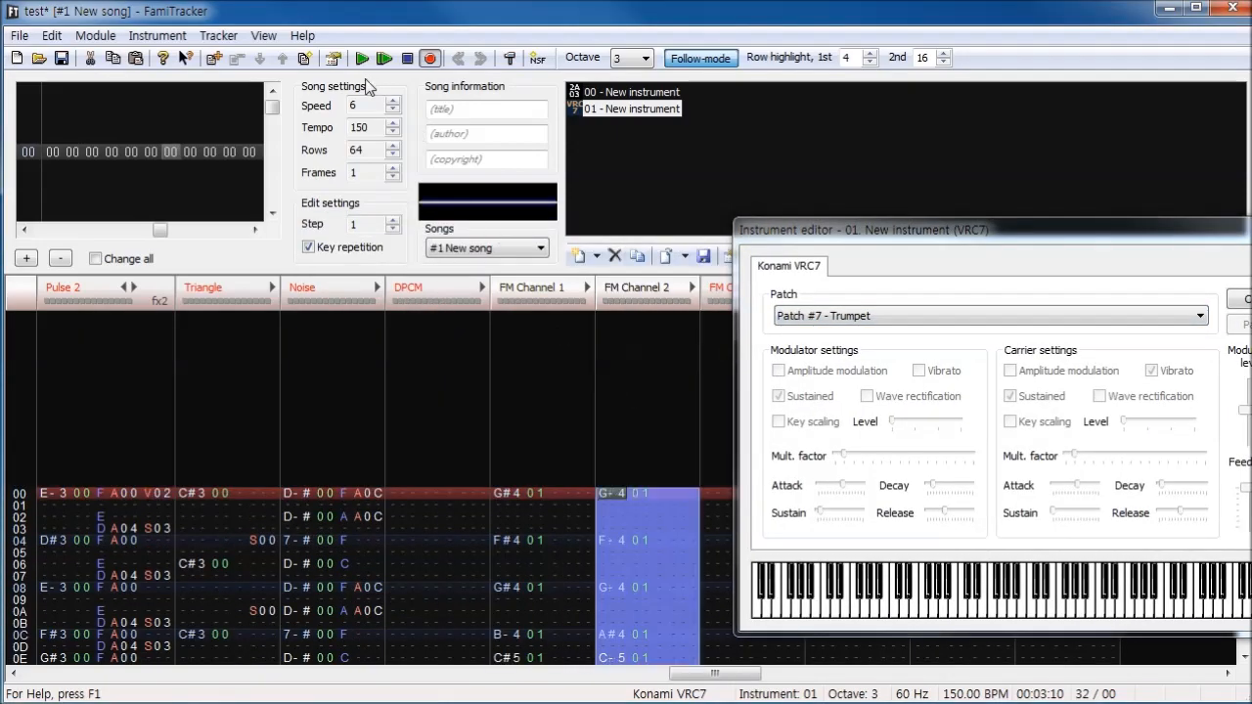
left_click(390, 61)
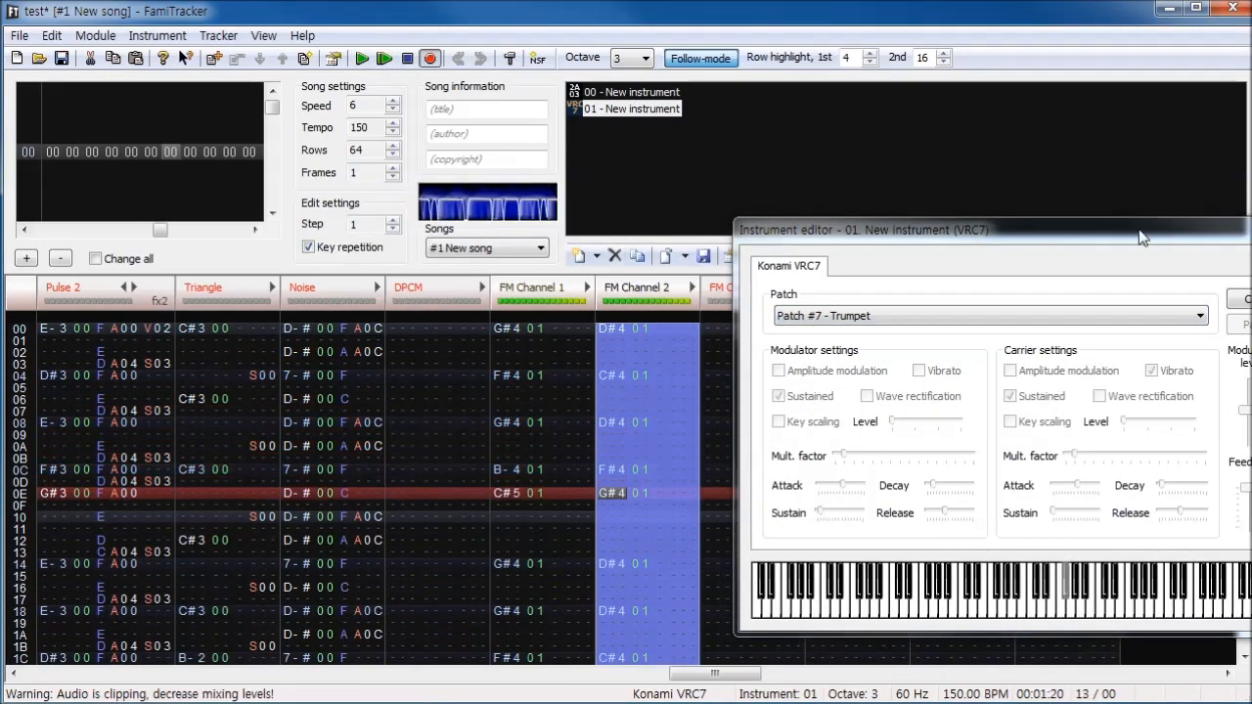
left_click_drag(1141, 236, 1011, 246)
left_click(1154, 245)
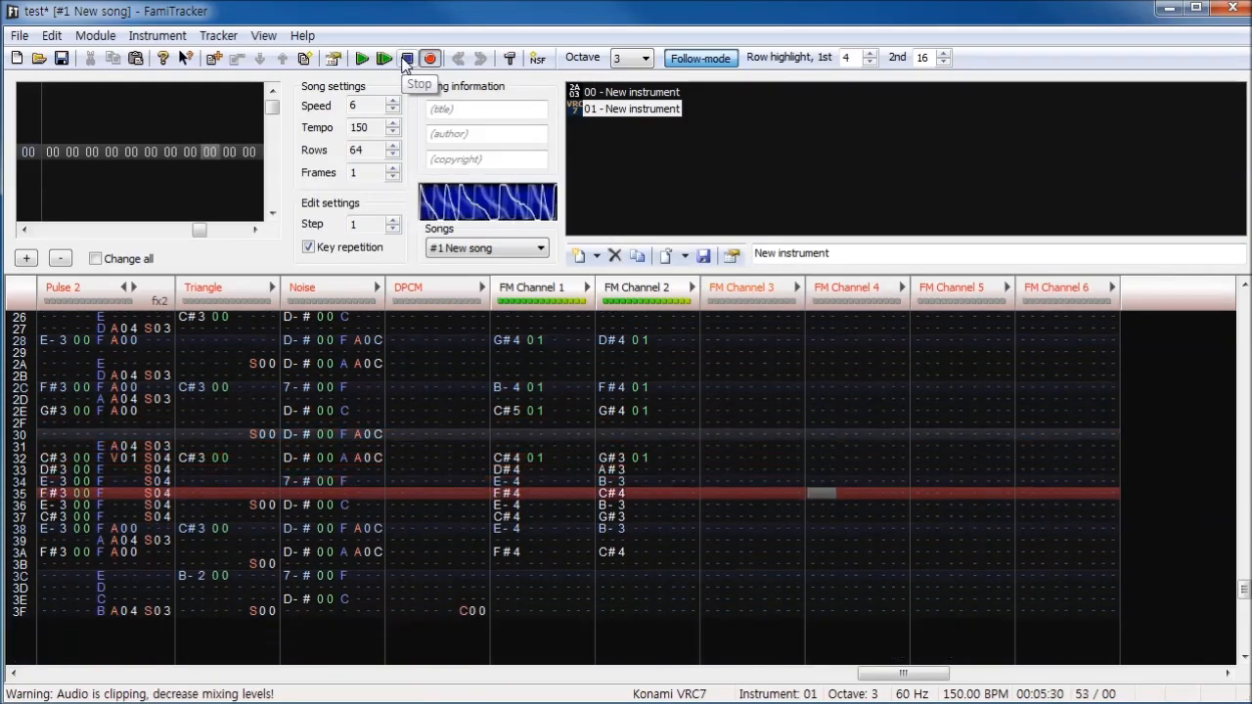
left_click(406, 63)
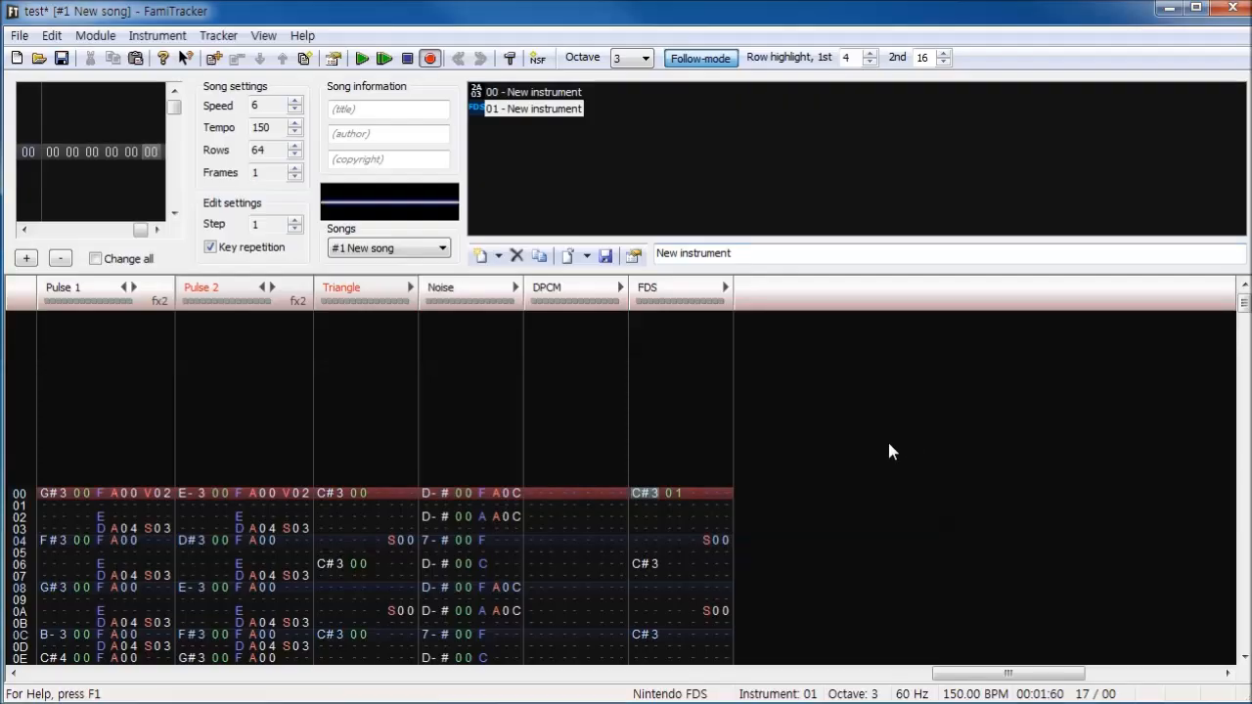
- Place the cursor in the FDS channel at row 02 and leave edit mode
left_click(659, 555)
left_click(677, 434)
left_click(649, 515)
key("space")
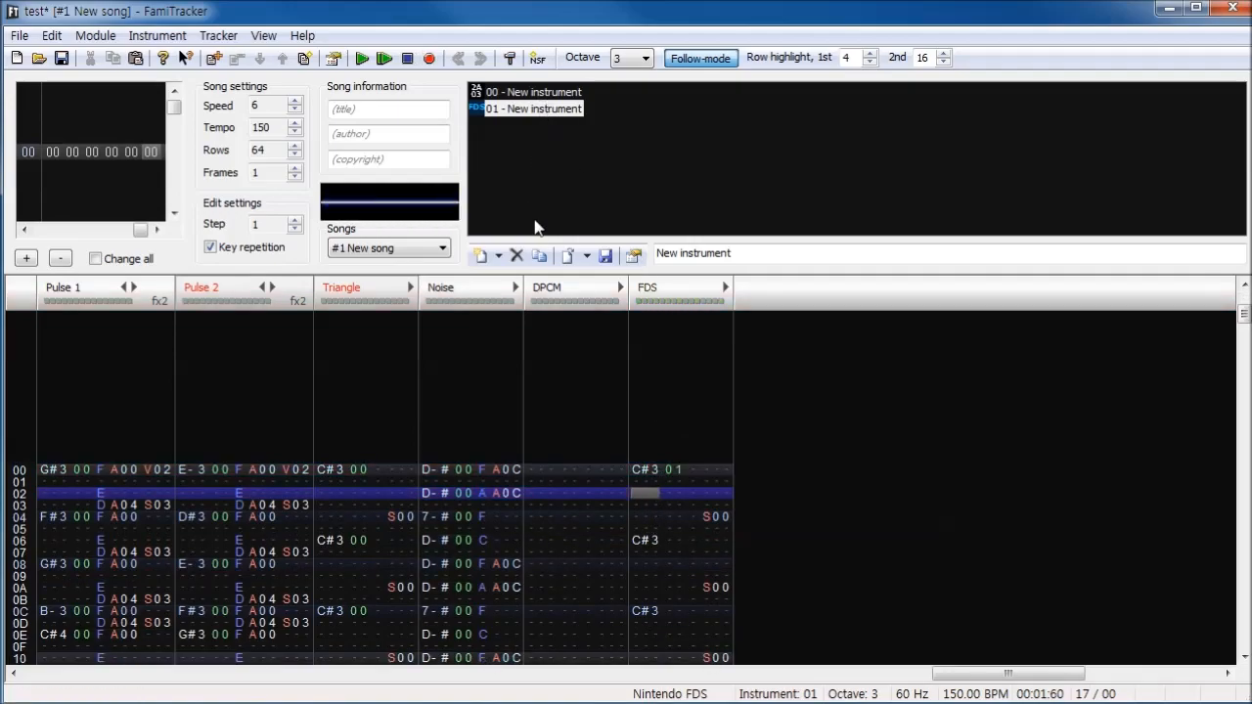
- View the wave and modulation settings of FDS instrument 01 and close its editor
double_click(550, 111)
left_click_drag(470, 231, 623, 244)
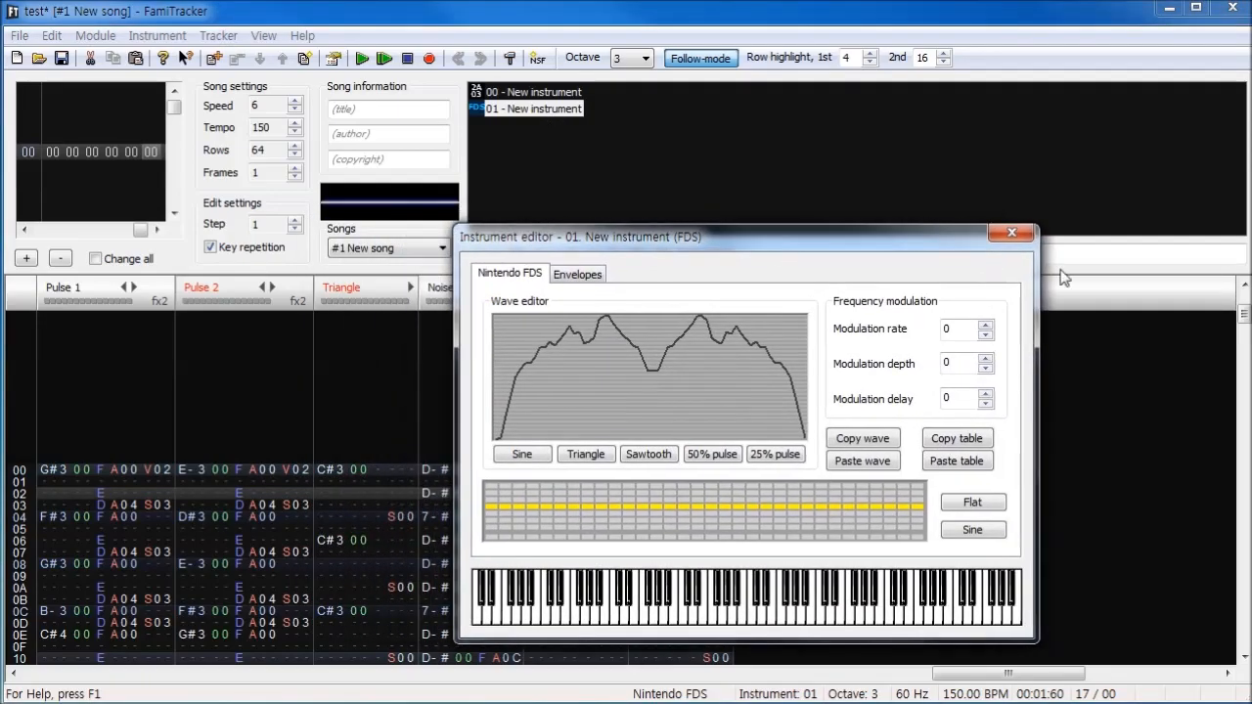
left_click(1012, 233)
- Add FDS instrument 02 and give it the Triangle wave preset
left_click(497, 253)
double_click(546, 126)
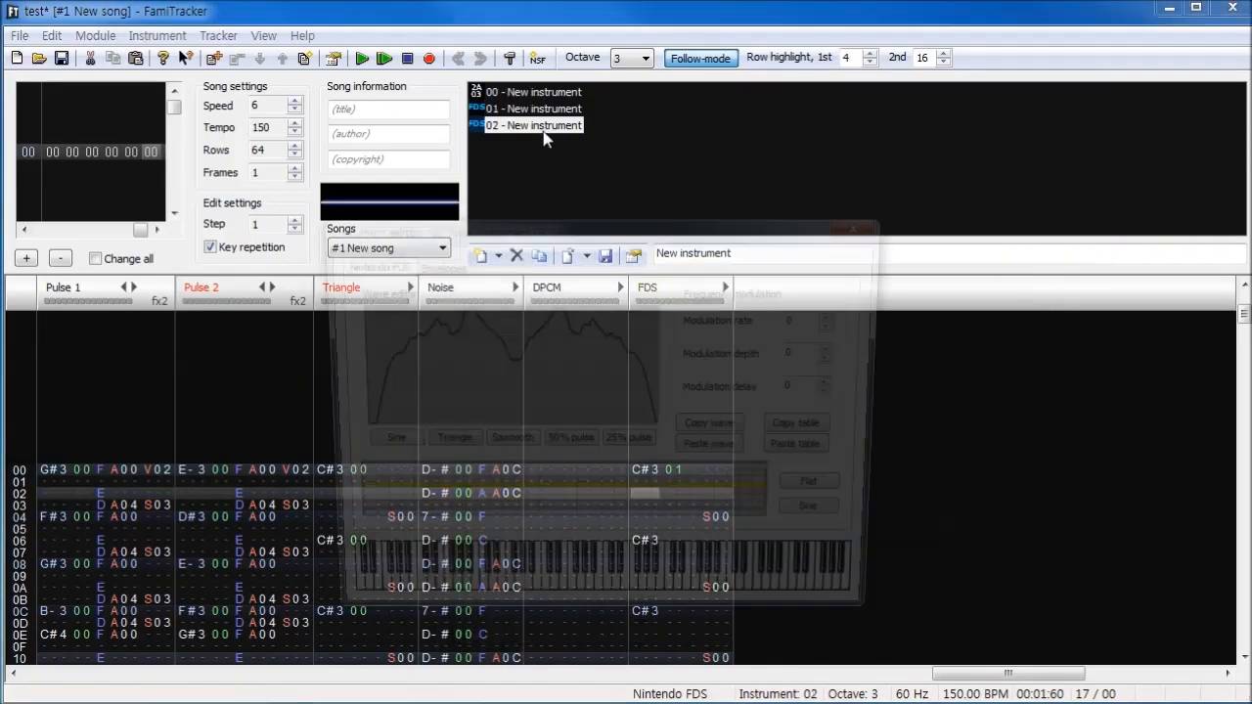
left_click(456, 443)
left_click_drag(563, 233, 1013, 211)
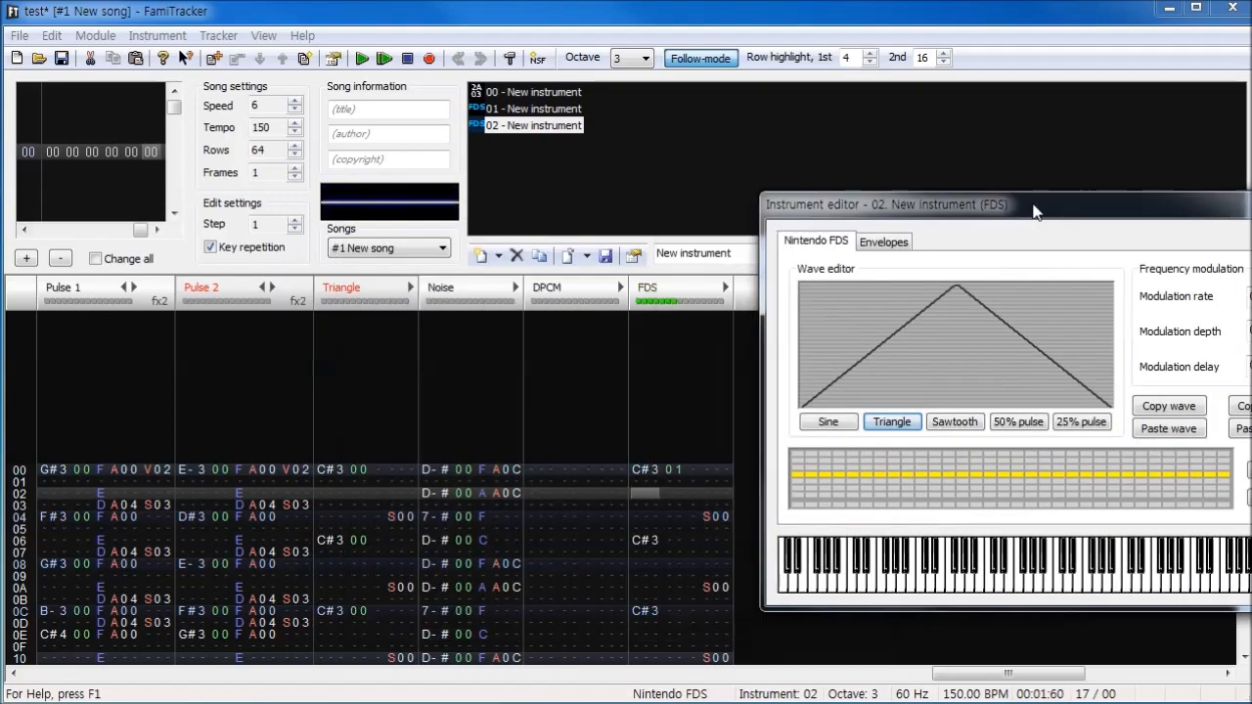
- Try the Sine, Sawtooth and 50% pulse wave presets on instrument 02 with test notes, ending on 25% pulse
left_click(841, 424)
left_click(951, 435)
left_click(1039, 431)
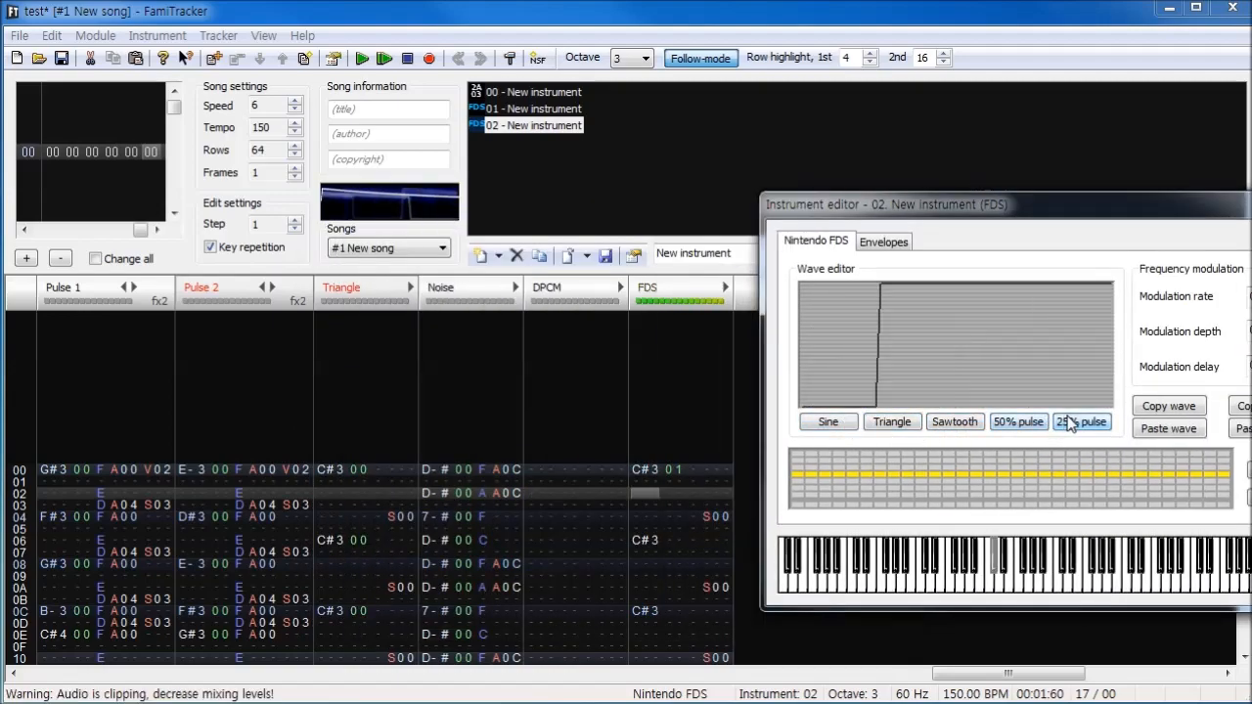
left_click(845, 428)
left_click(1063, 424)
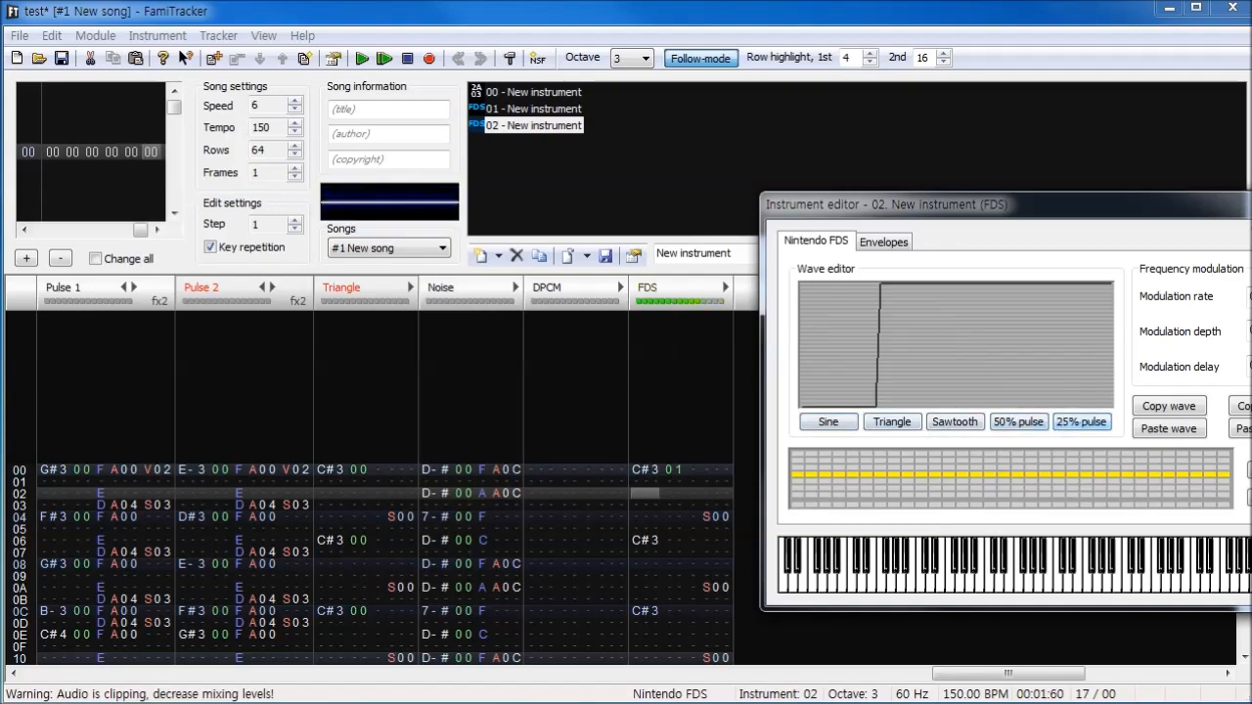
- Check the settings of FDS instrument 01 and play back the start of the song
key("Escape")
double_click(564, 113)
left_click(864, 225)
left_click(361, 59)
left_click(409, 59)
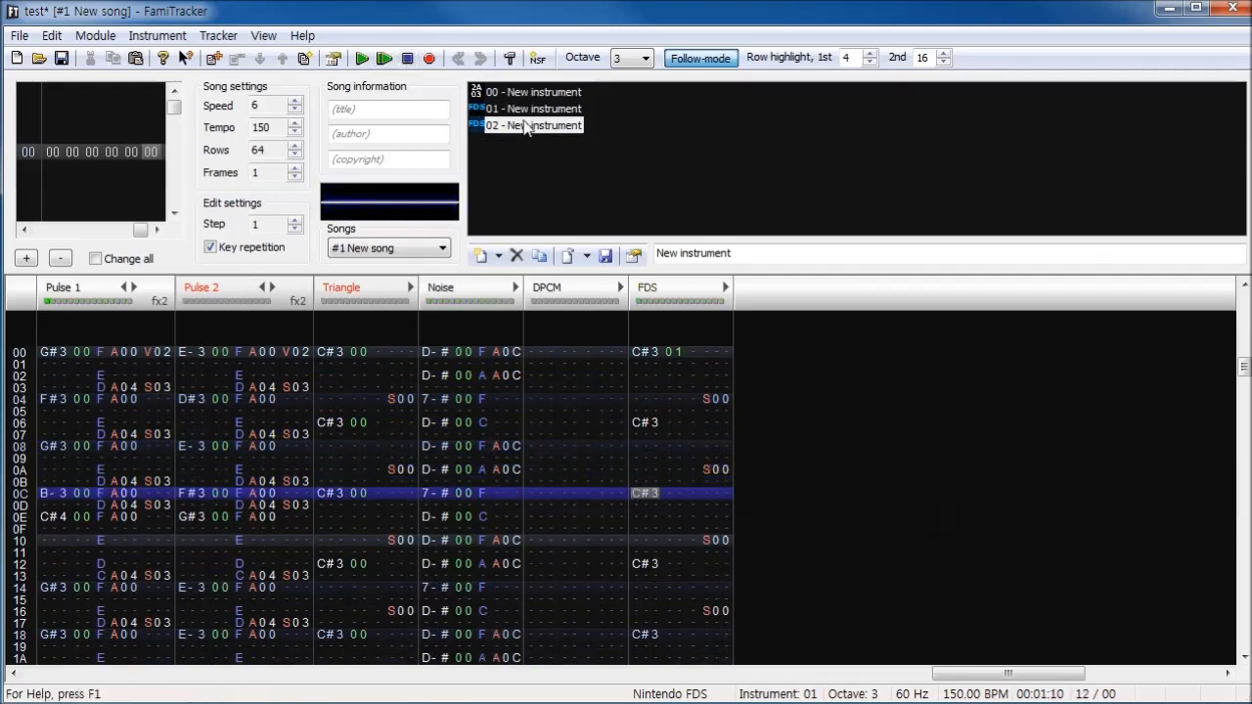
- Check the settings of FDS instrument 02 and assign instrument 02 to the FDS channel's note at row 00
double_click(533, 125)
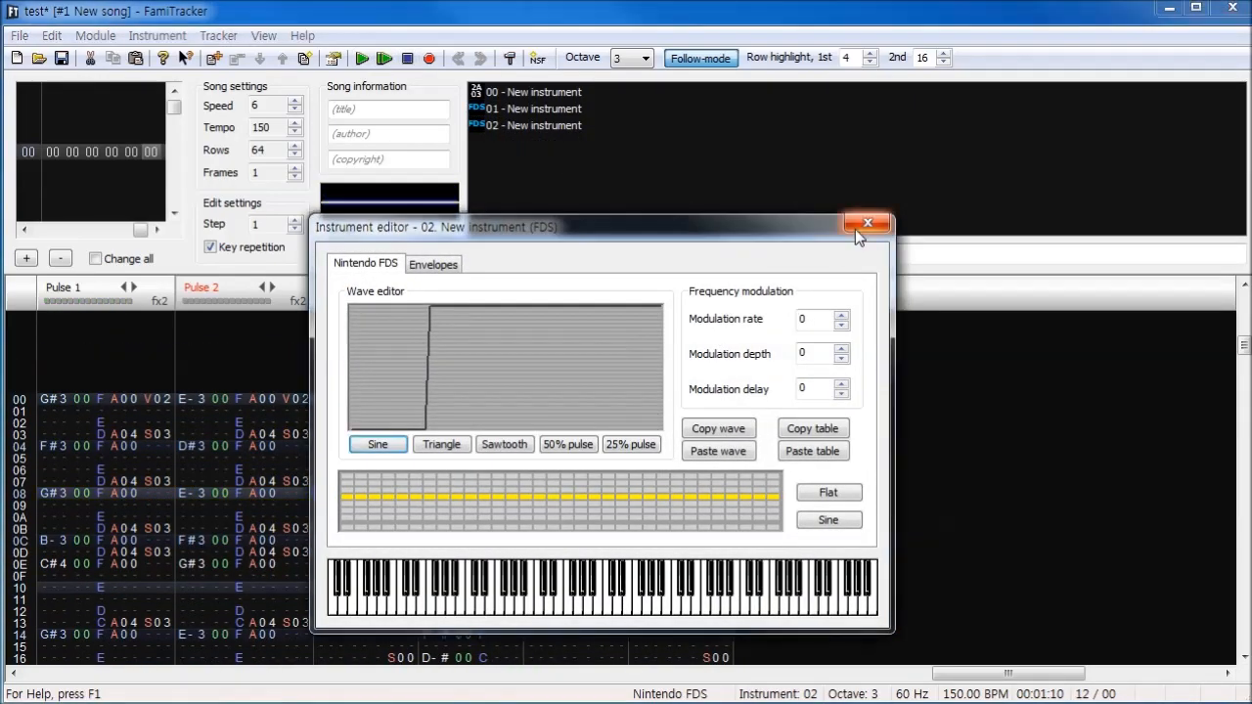
left_click(855, 229)
key("space")
left_click(685, 401)
type("2")
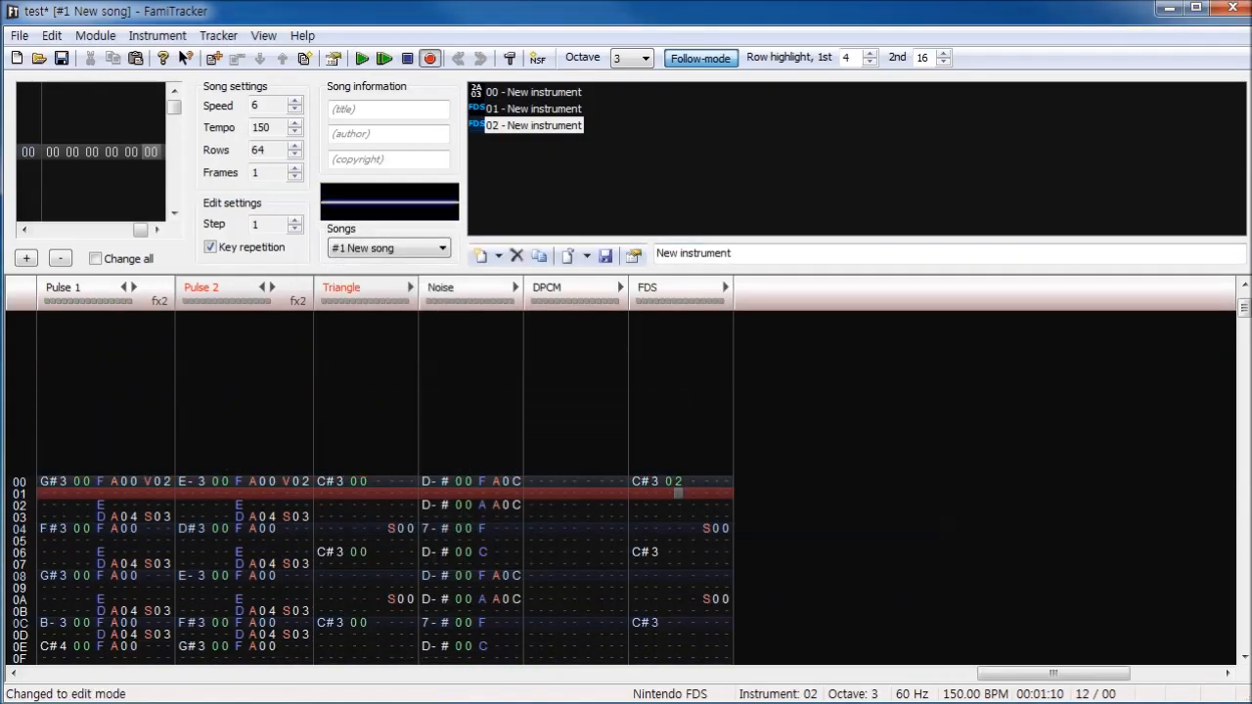
- Play the song with FDS instrument 02, stop it, return to row 00 and play it again
left_click(364, 61)
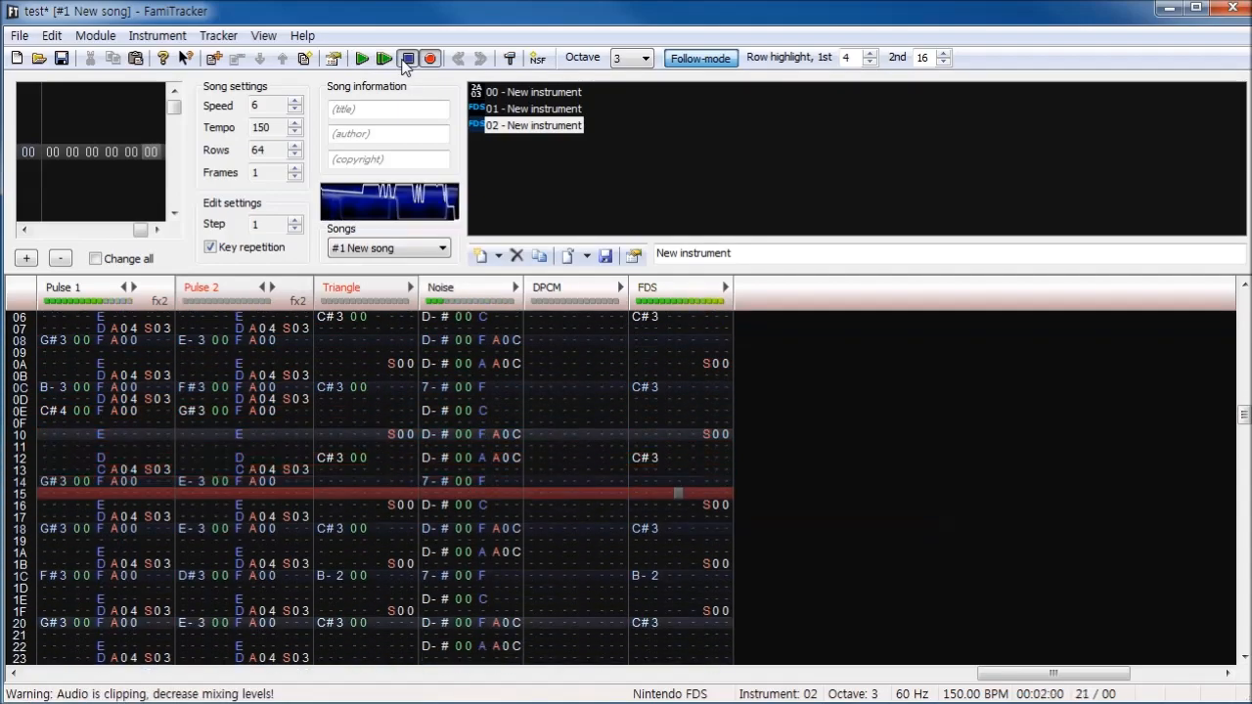
left_click(404, 60)
scroll(585, 422, "up", 1)
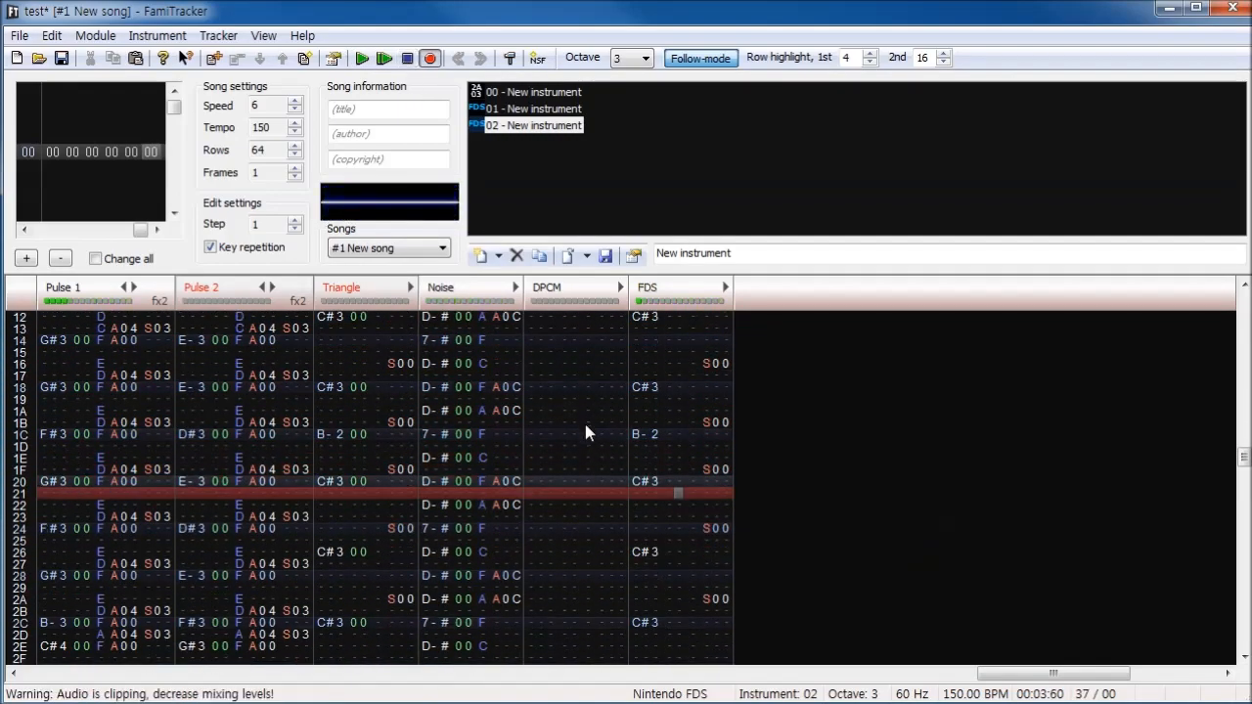
scroll(592, 431, "up", 5)
scroll(683, 341, "up", 4)
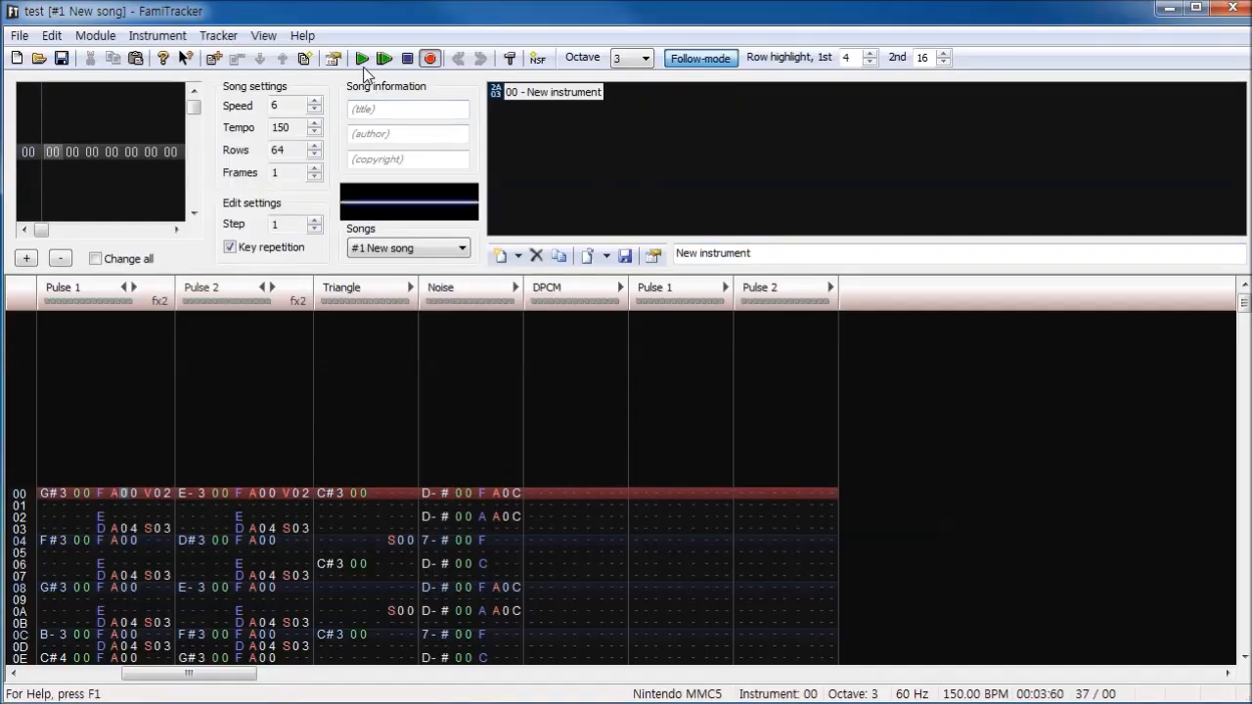
left_click(362, 60)
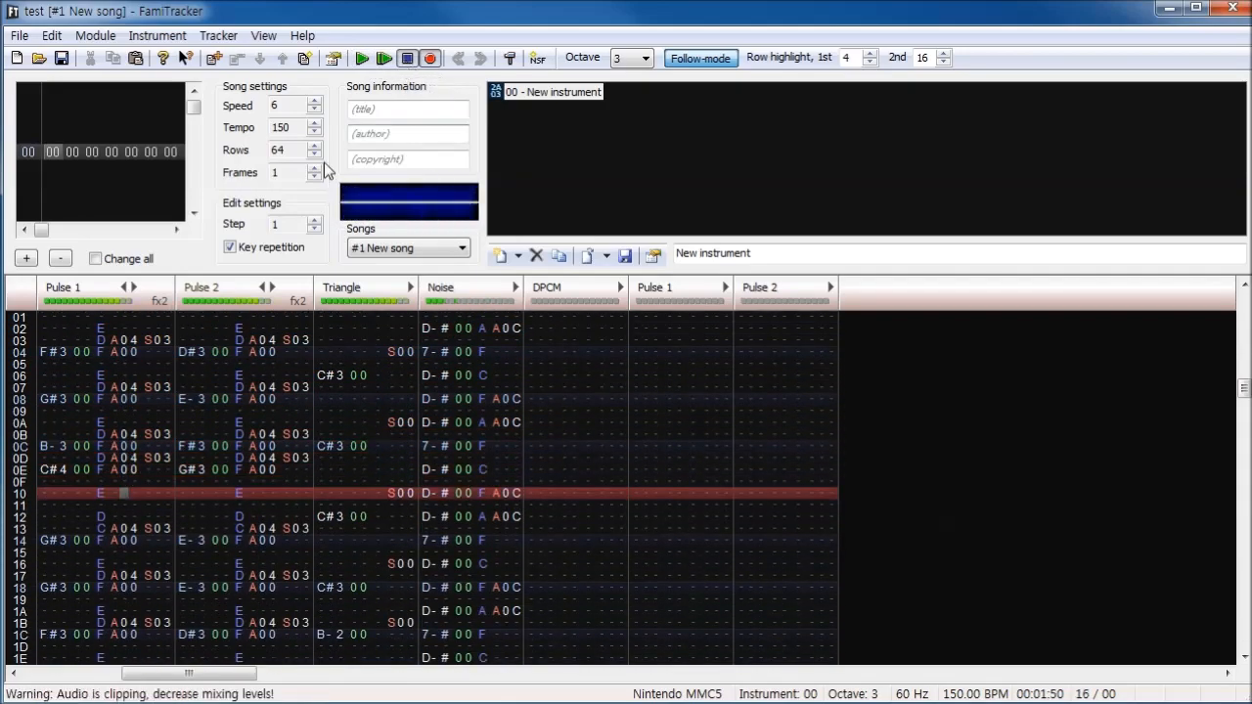
- Select the Pulse 1 column of the MMC5 module and add a second effect column to both MMC5 pulse channels
left_click(80, 501)
double_click(80, 500)
left_click(725, 287)
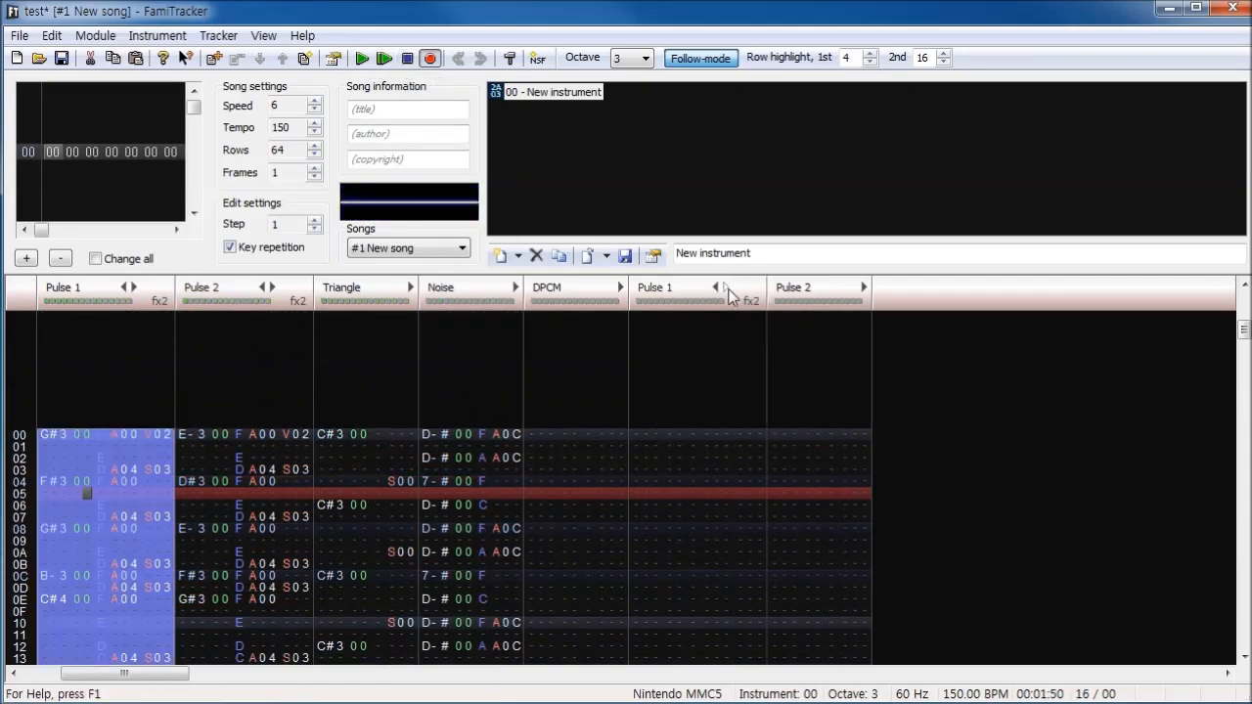
left_click(864, 288)
- Move the standard Pulse 1 and Pulse 2 parts into the MMC5 Pulse 1 and Pulse 2 channels
double_click(114, 518)
key("ctrl+x")
left_click(641, 411)
key("ctrl+v")
double_click(226, 505)
key("ctrl+x")
left_click(786, 480)
key("ctrl+v")
- Save the module and play back the song with the MMC5 pulse parts
key("ctrl+s")
key("Return")
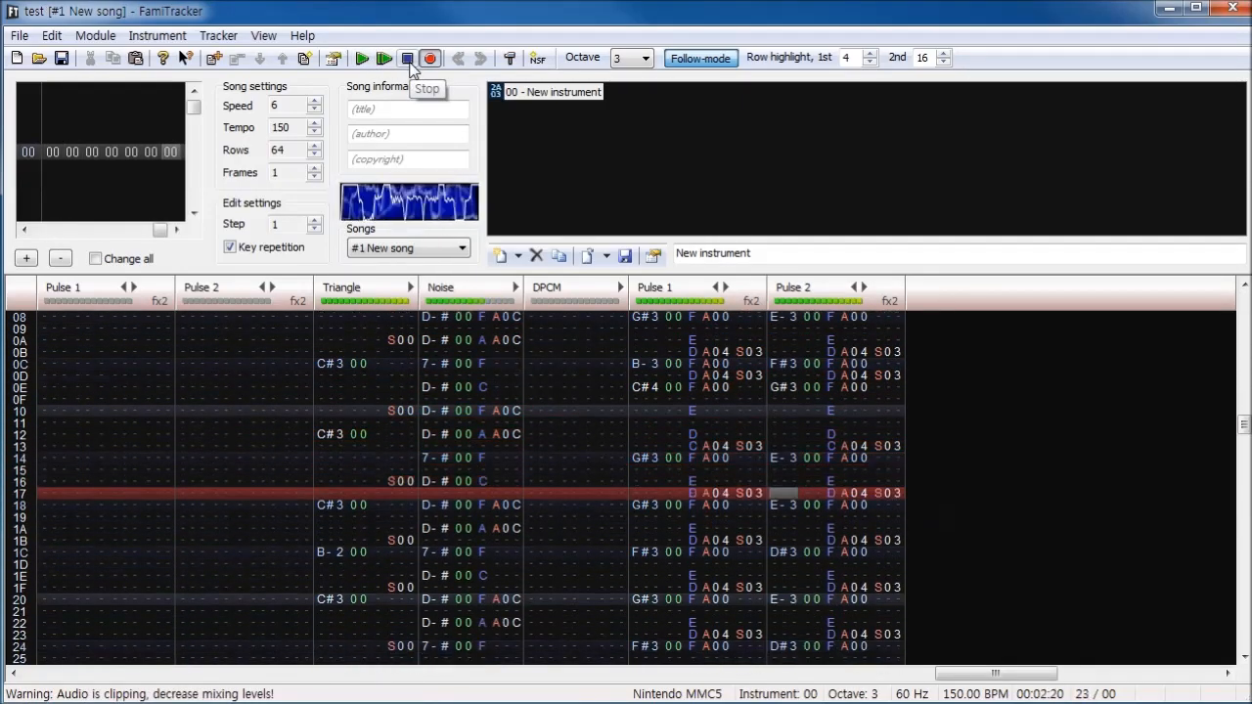
left_click(409, 65)
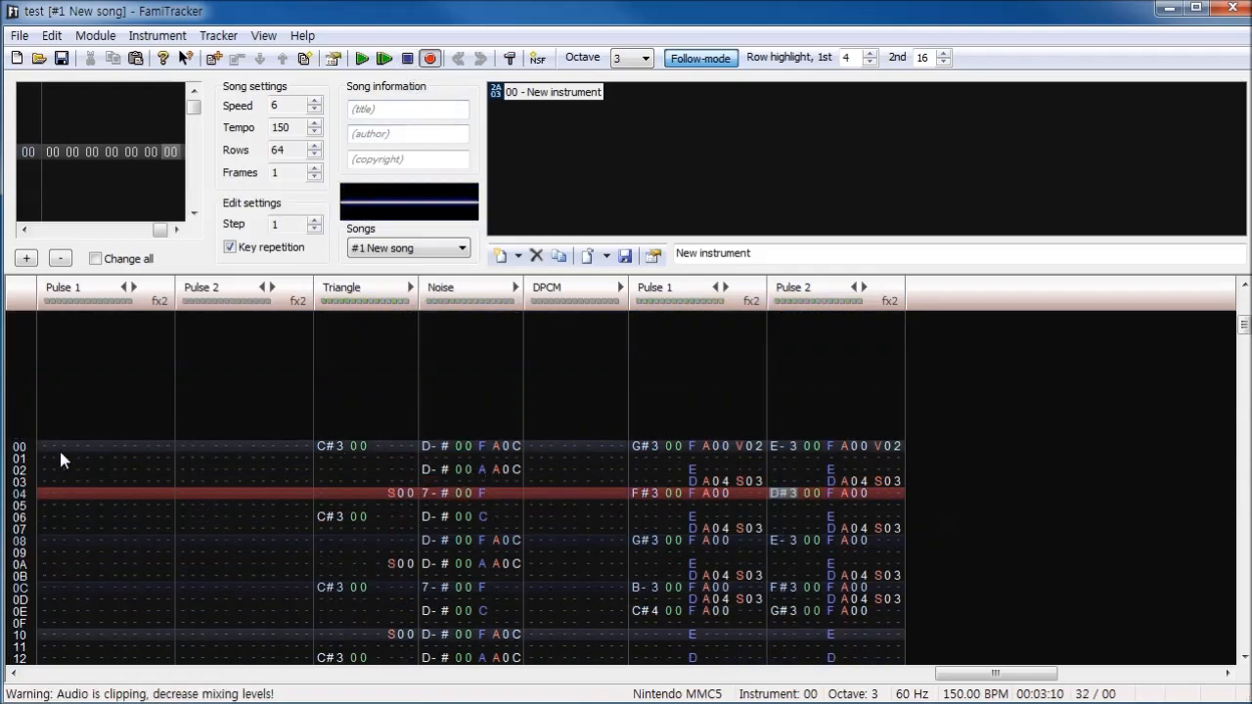
- Try adding instrument 01 in the MMC5 module and delete it from the instrument list
left_click(518, 256)
left_click(539, 309)
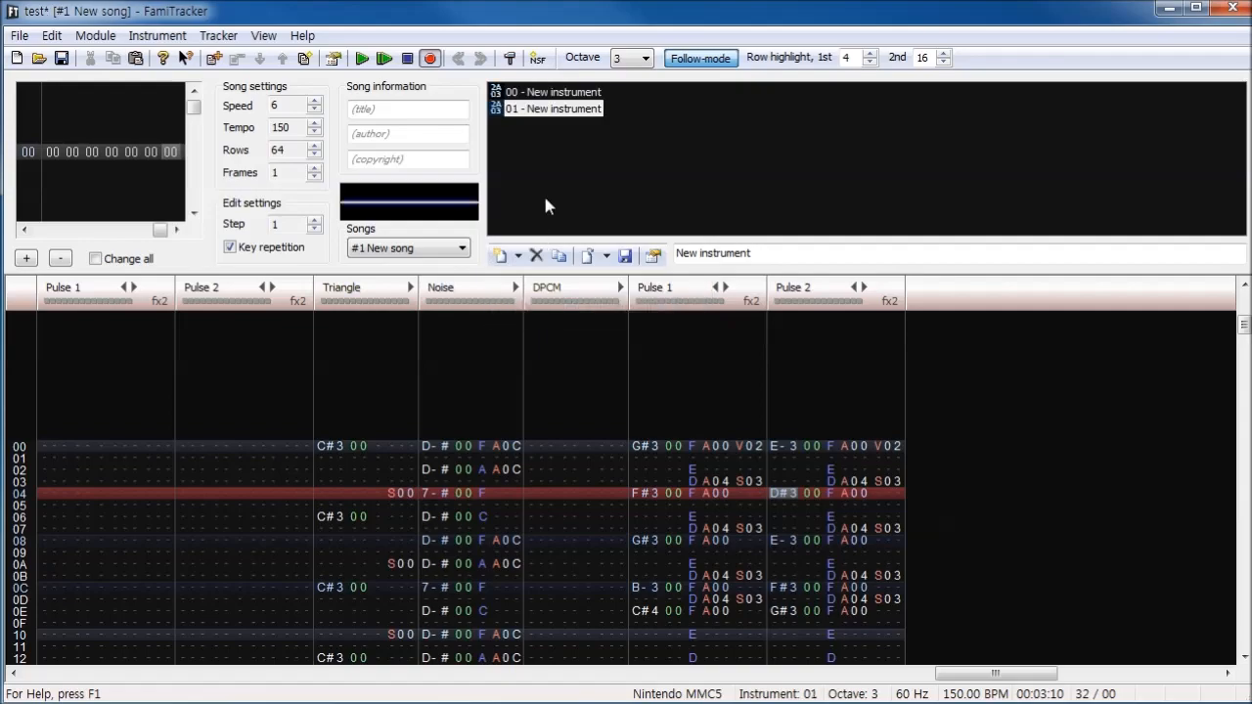
left_click(536, 255)
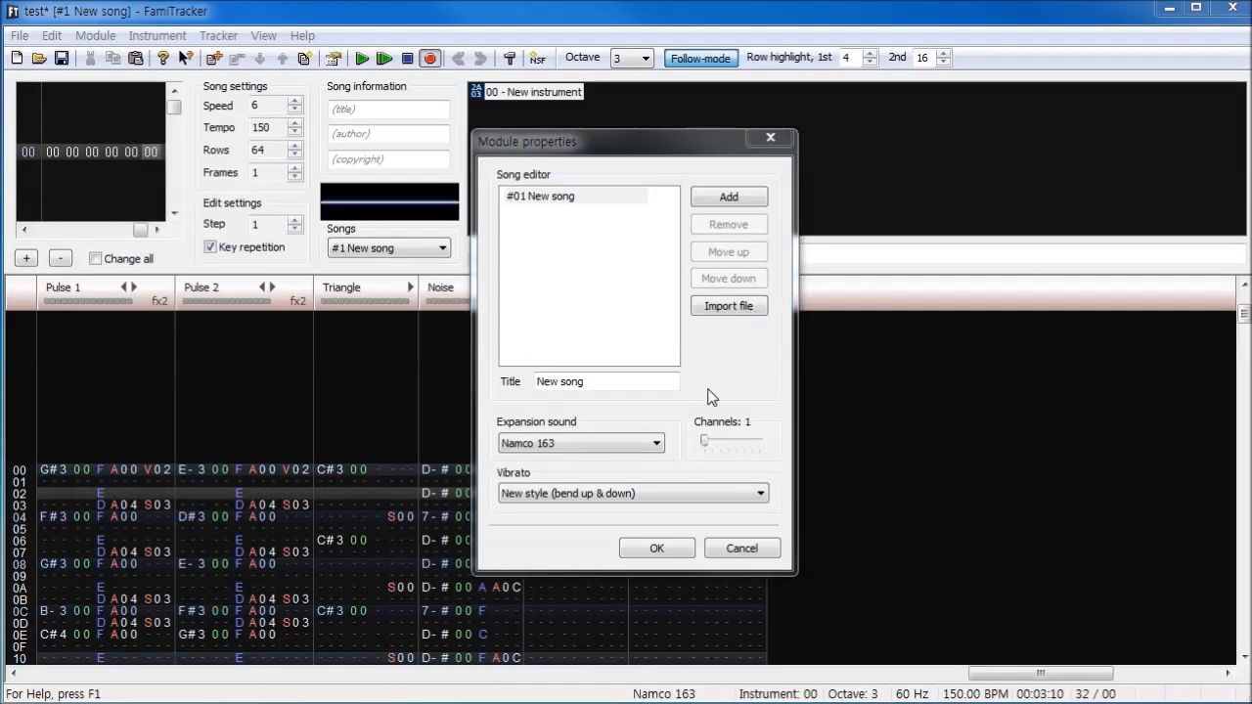
left_click(707, 391)
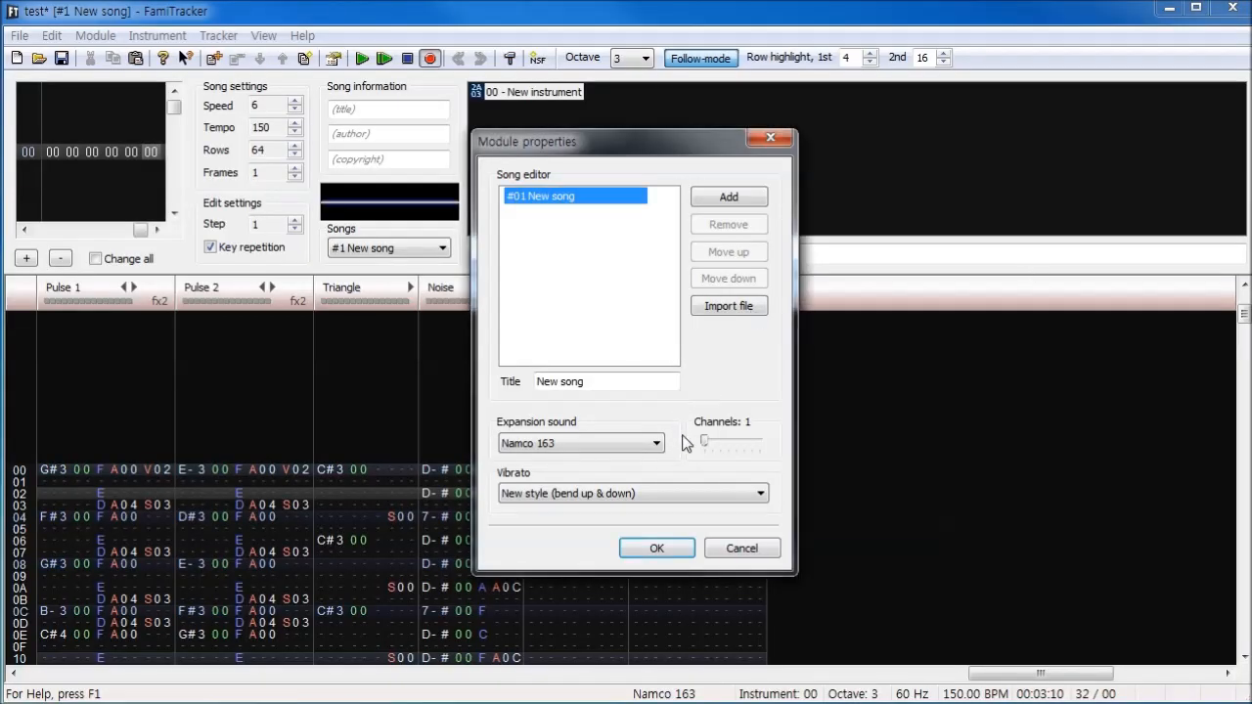
- Set the Namco 163 expansion to 2 channels and raise it to 5 channels in the module properties
left_click_drag(703, 441, 711, 442)
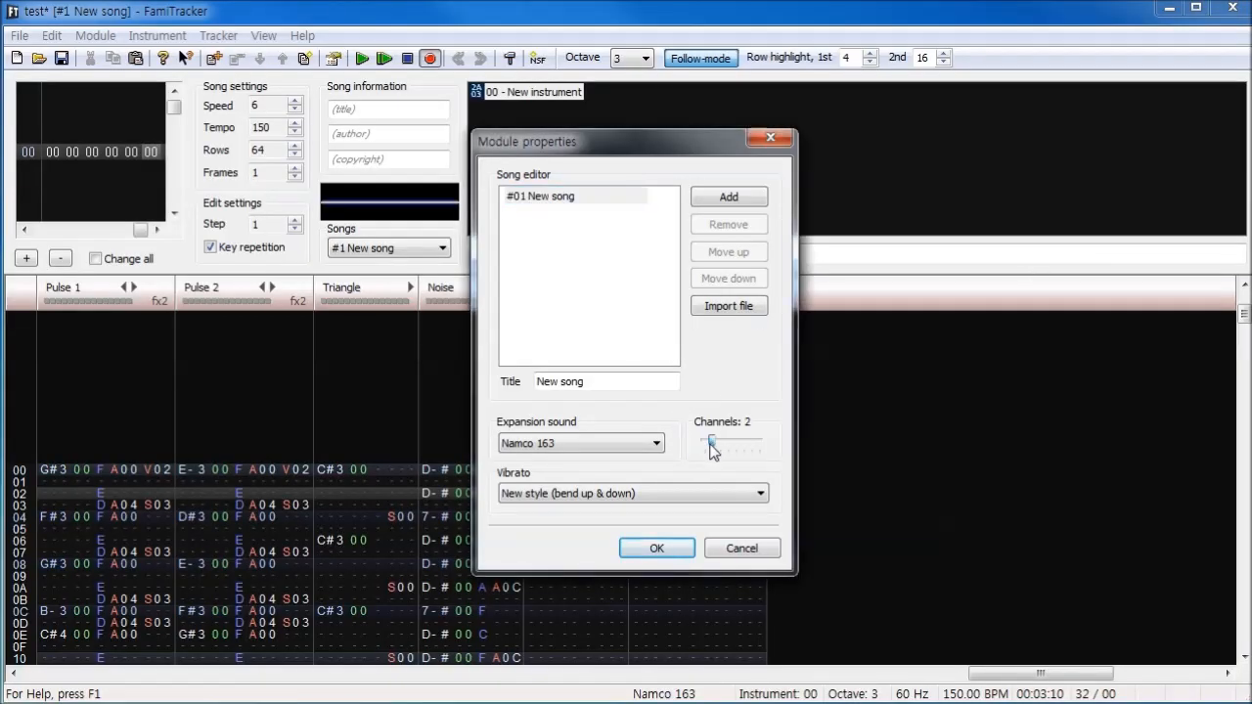
left_click(657, 548)
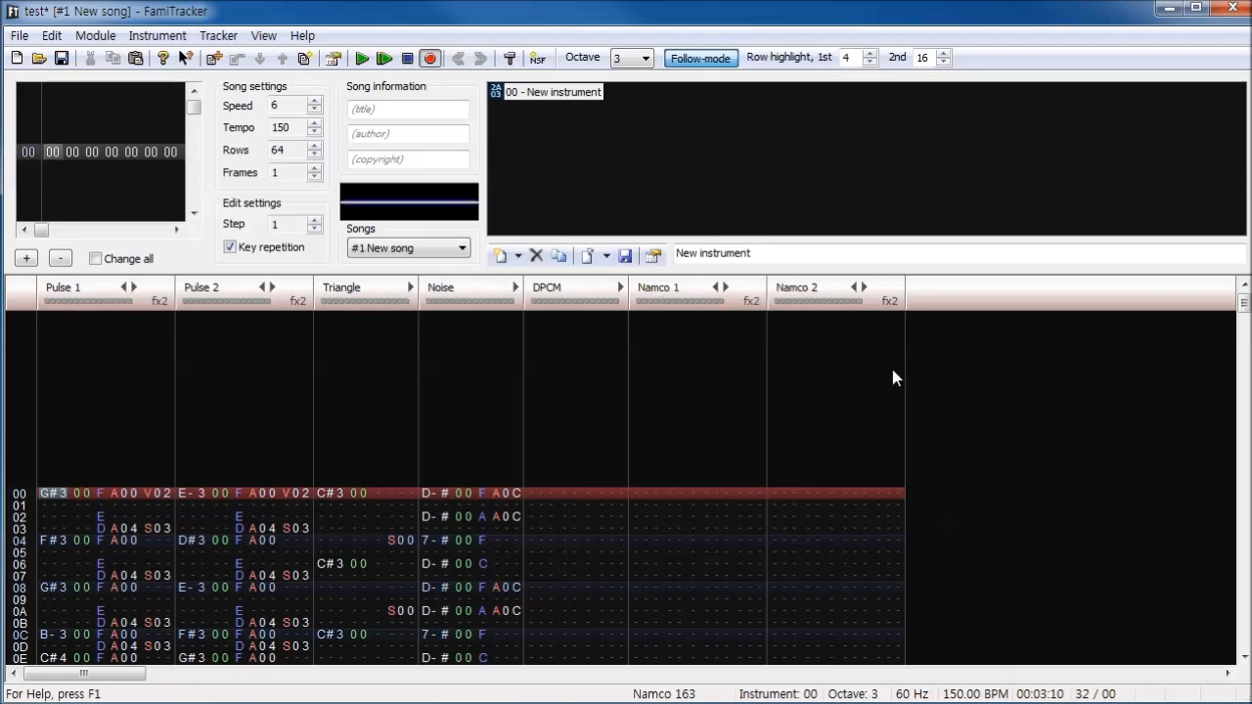
left_click(95, 35)
left_click(200, 224)
left_click_drag(708, 448, 734, 445)
left_click(651, 549)
left_click_drag(67, 675, 59, 701)
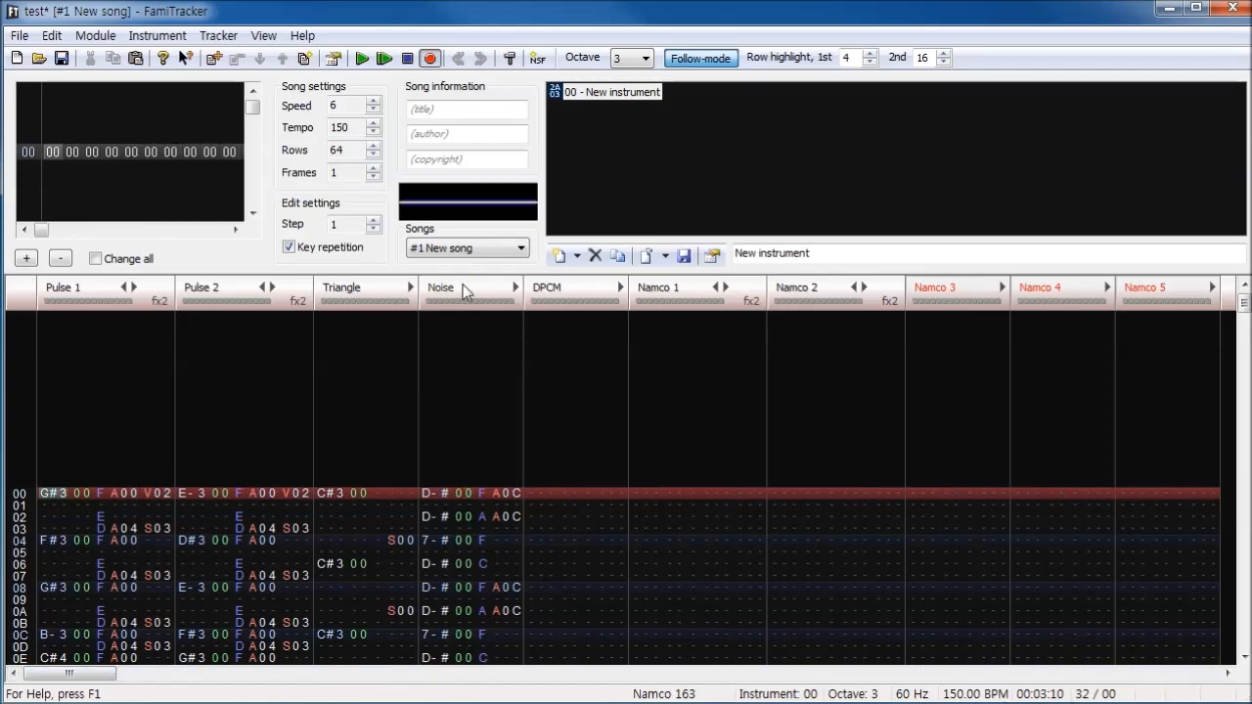
- Reduce the Namco 163 expansion to 1 channel in the module properties
left_click(96, 36)
left_click(201, 224)
left_click(731, 446)
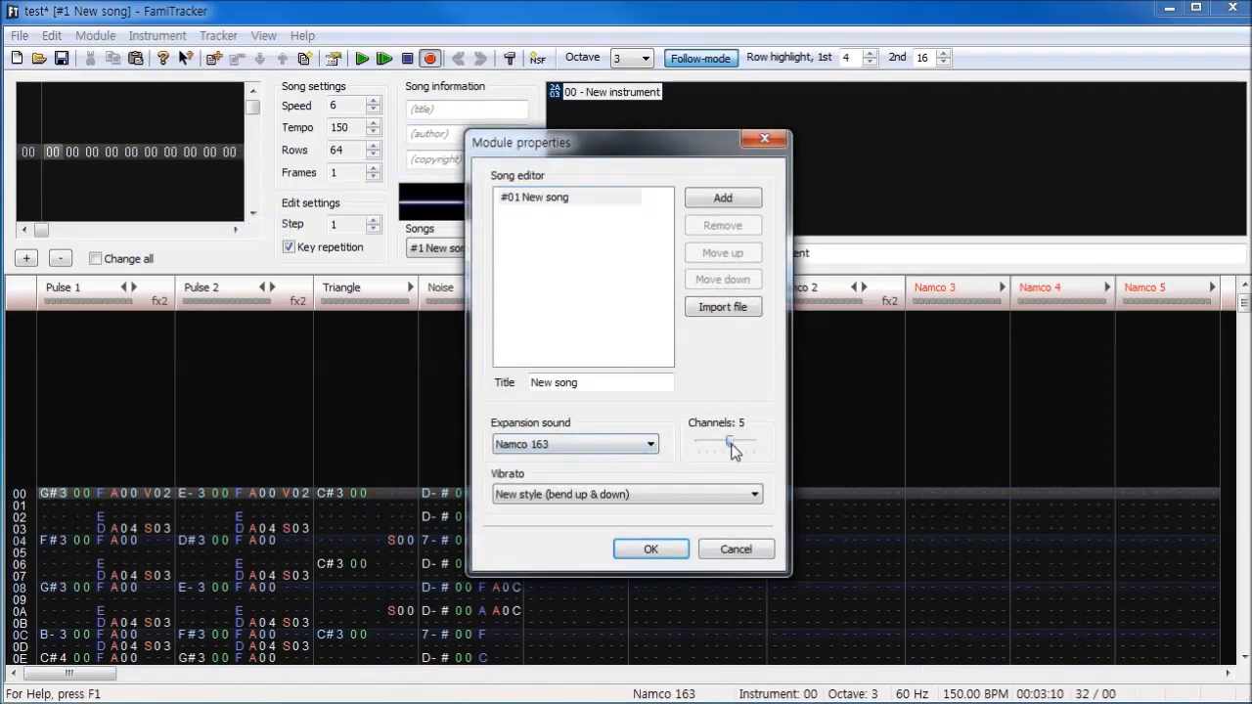
left_click(651, 549)
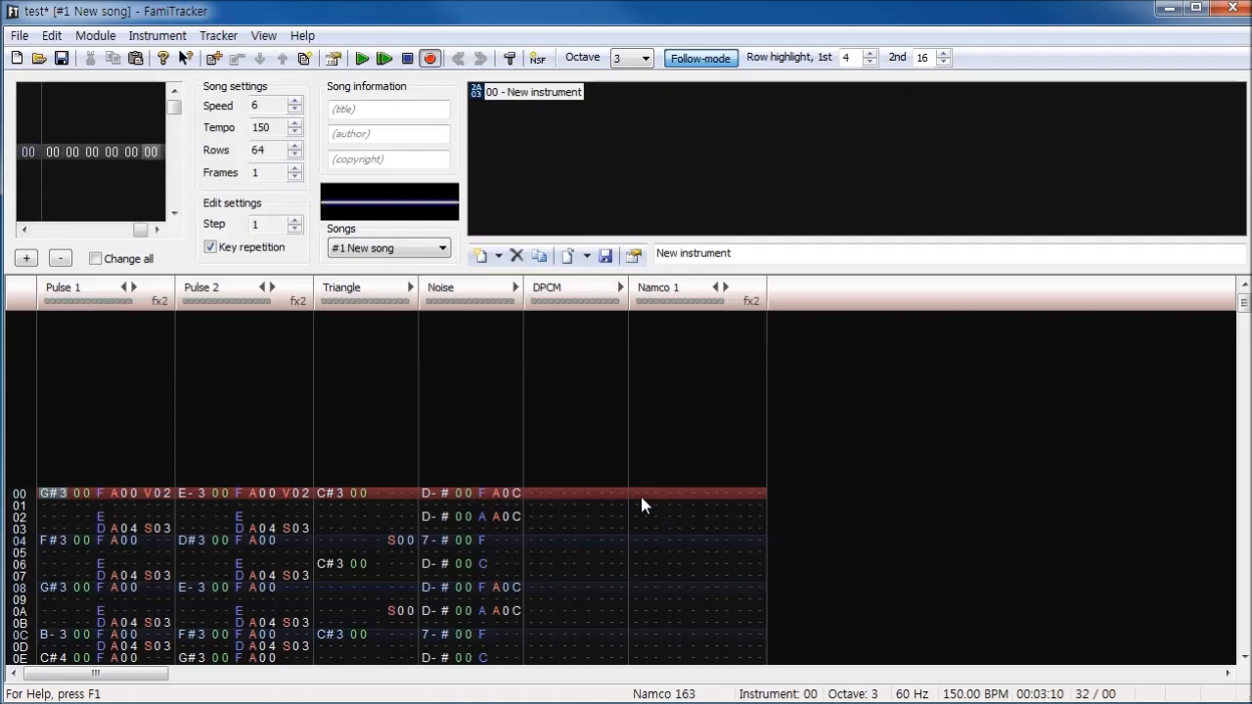
- Place the cursor in the Namco 1 channel, add Namco instrument 01 and check which instrument types are available
left_click(646, 494)
left_click(480, 256)
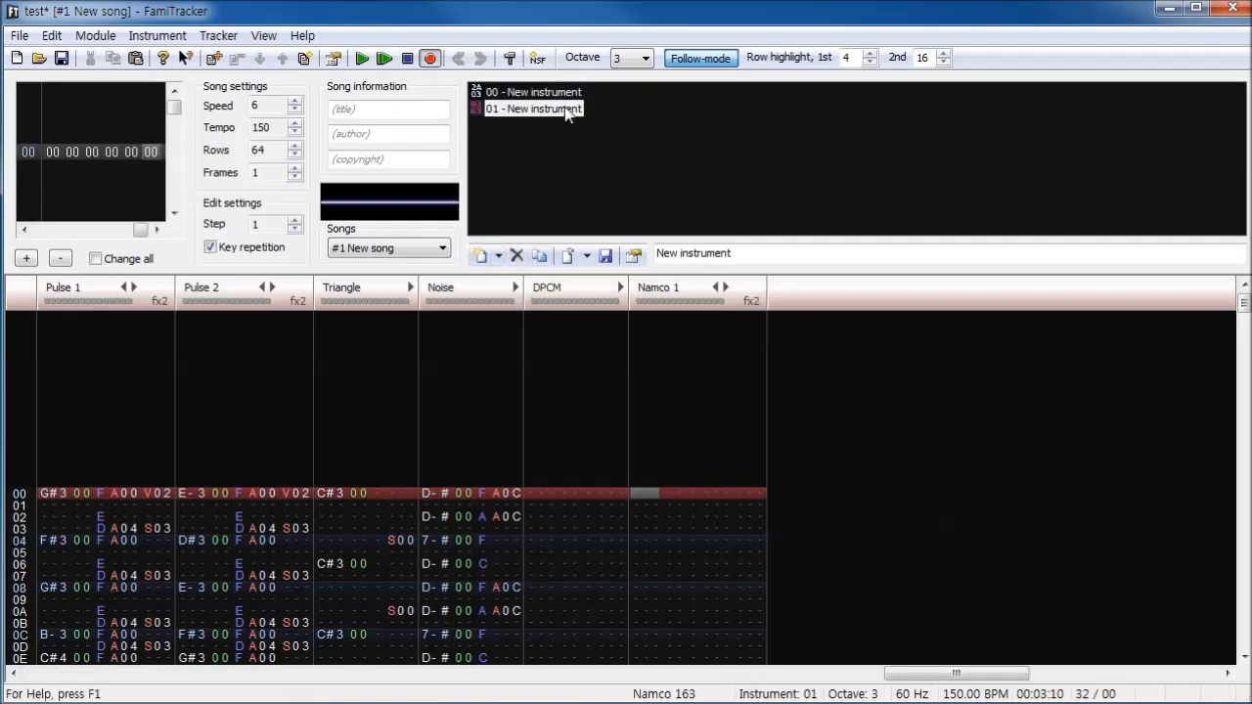
left_click(657, 532)
left_click(498, 258)
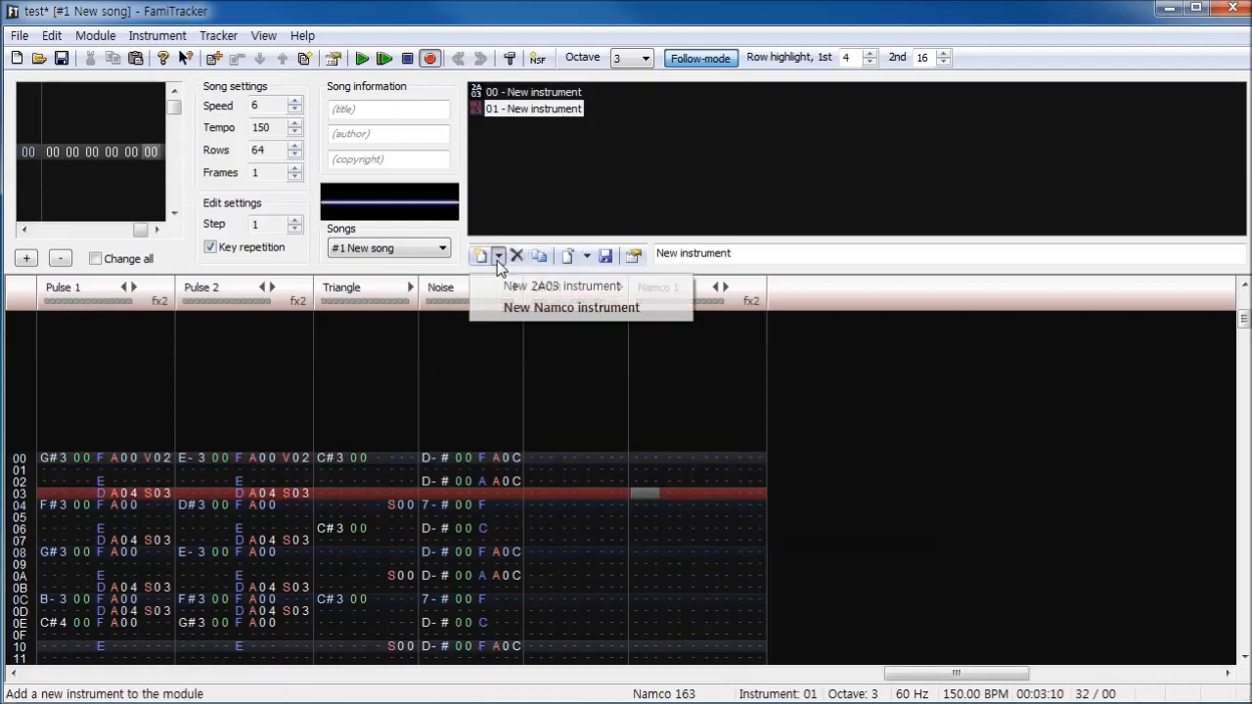
left_click(497, 247)
- Open the editor of Namco instrument 01, enter a test note in the Namco 1 channel and undo it
double_click(519, 145)
left_click_drag(574, 216, 1070, 218)
left_click(655, 471)
key("s")
key("ctrl+z")
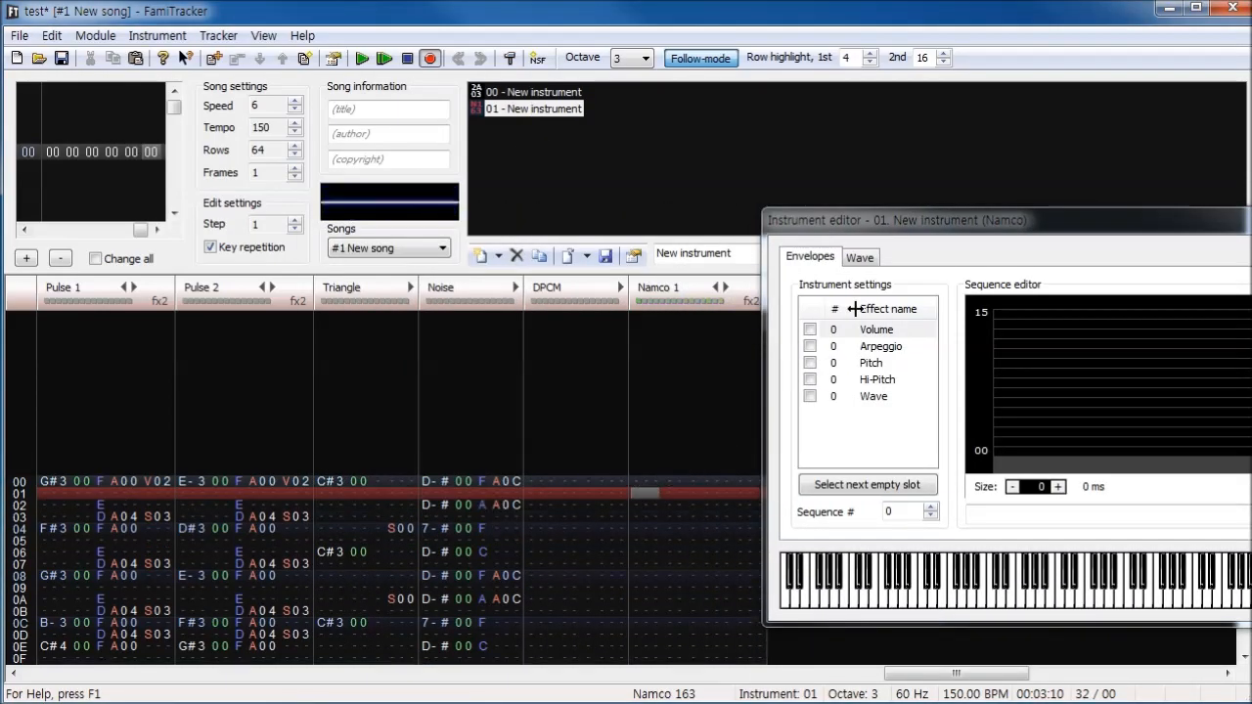
- Give Namco instrument 01 the Sawtooth wave preset, audition it with a test note and undo the note
left_click(866, 258)
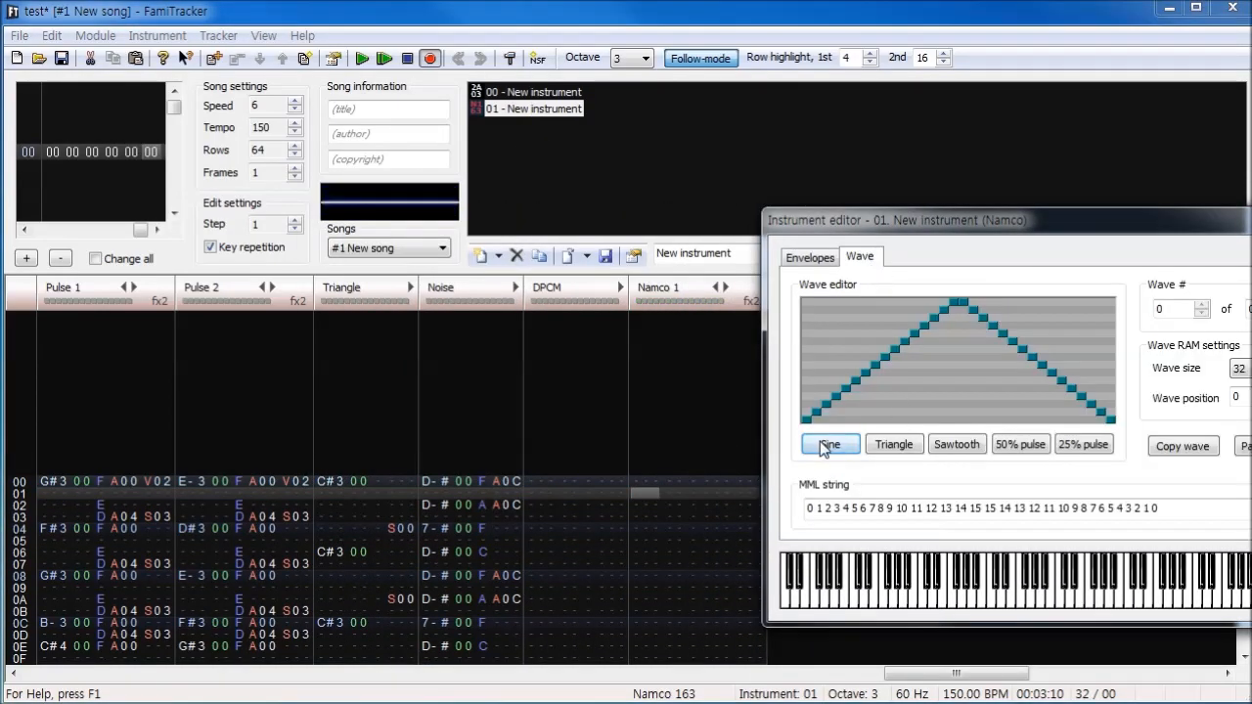
left_click(939, 447)
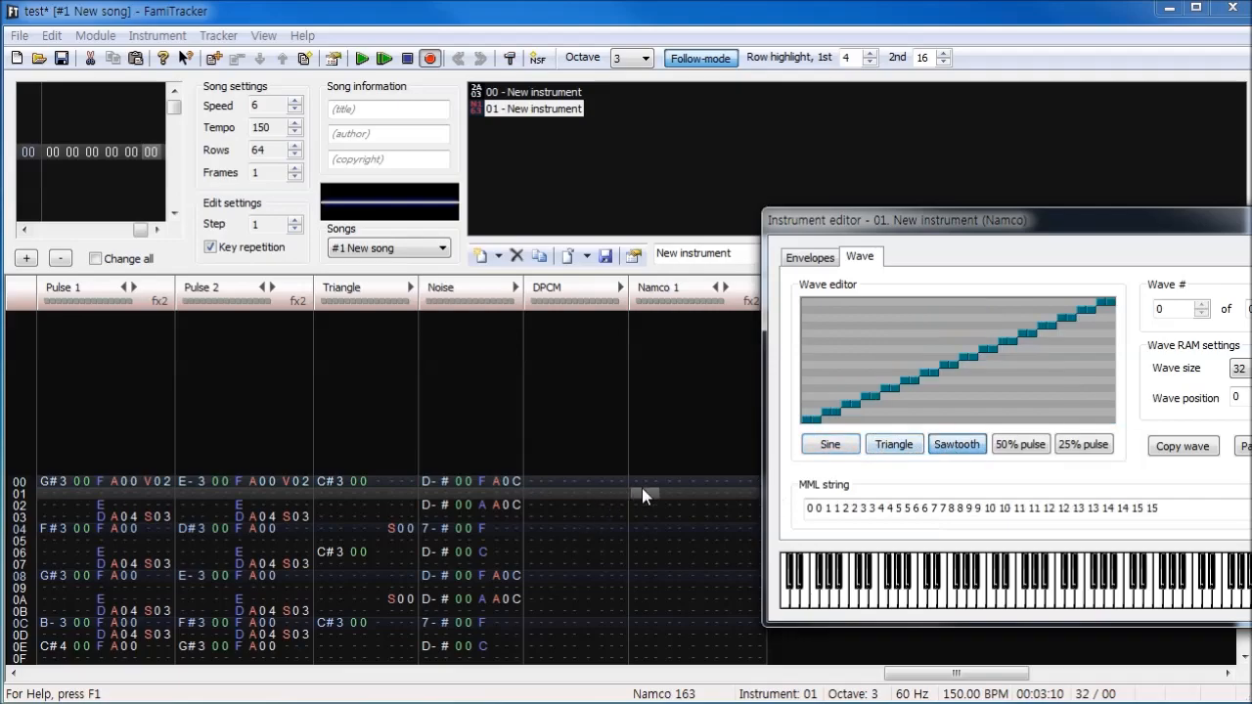
key("s")
key("ctrl+z")
- Try the Sine, Sawtooth, 50% pulse and 25% pulse wave presets on Namco instrument 01, ending on Triangle
left_click(828, 445)
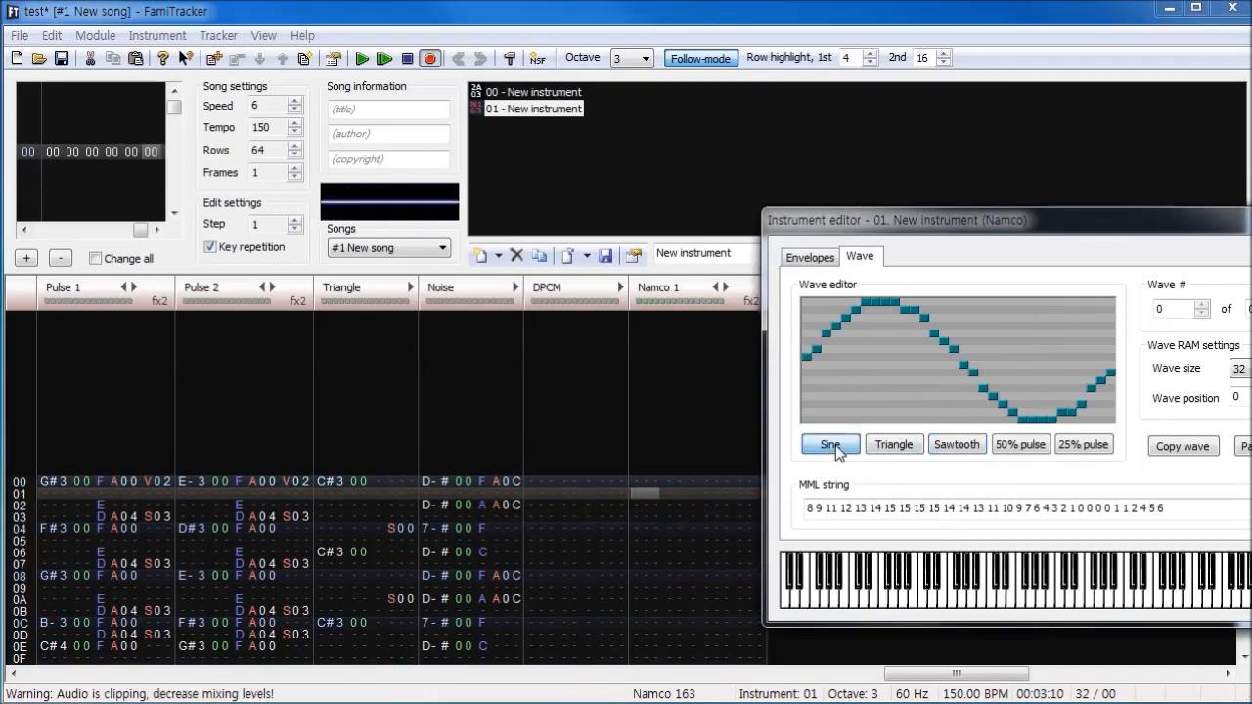
left_click(886, 445)
left_click(955, 446)
left_click(1018, 445)
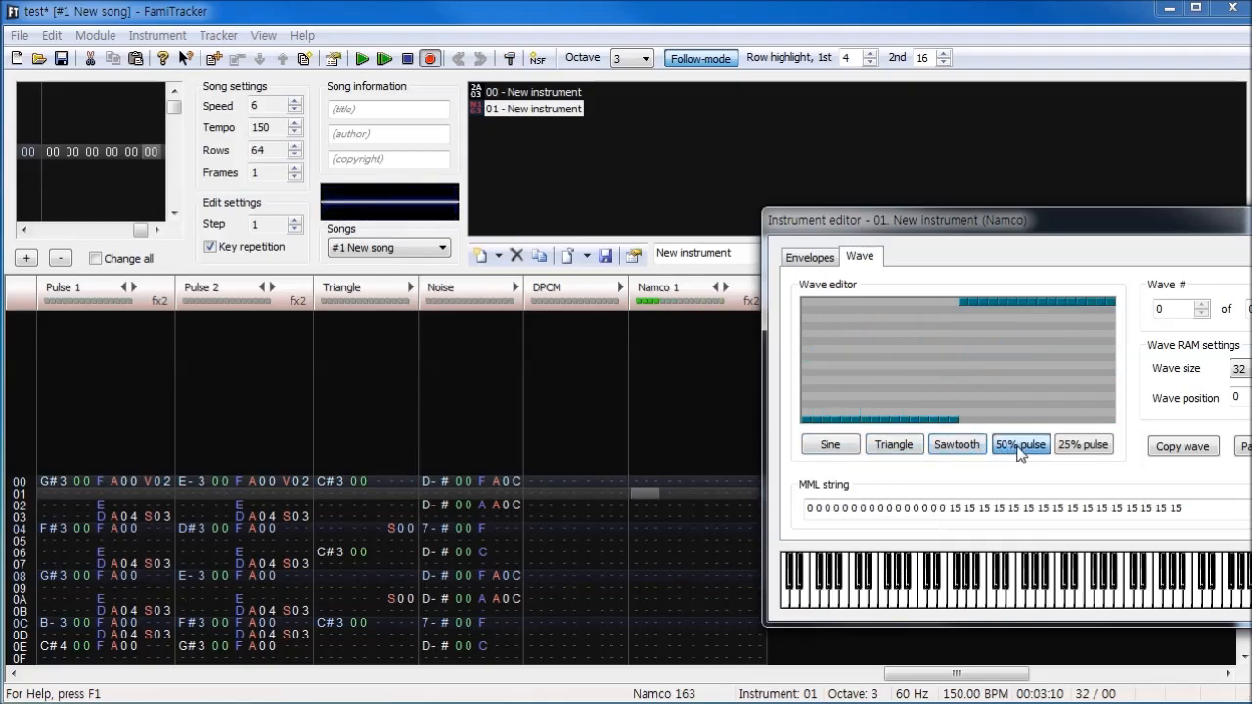
left_click(1078, 446)
left_click(1010, 447)
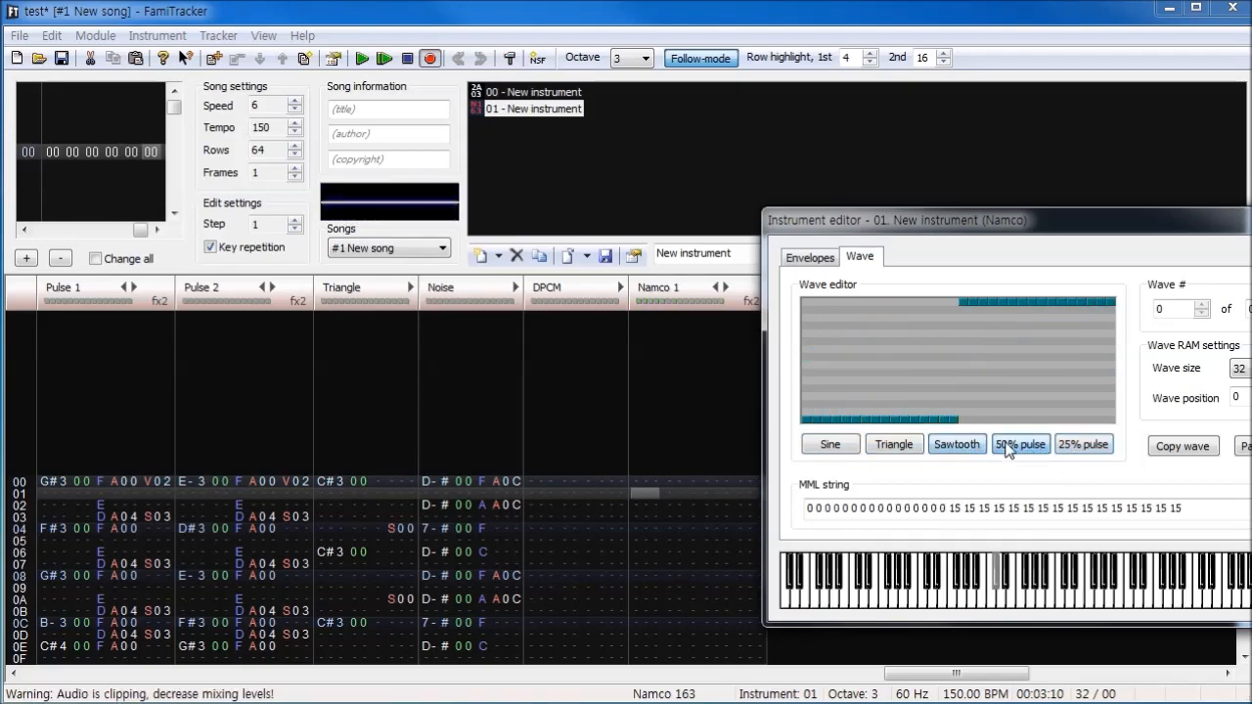
left_click(830, 444)
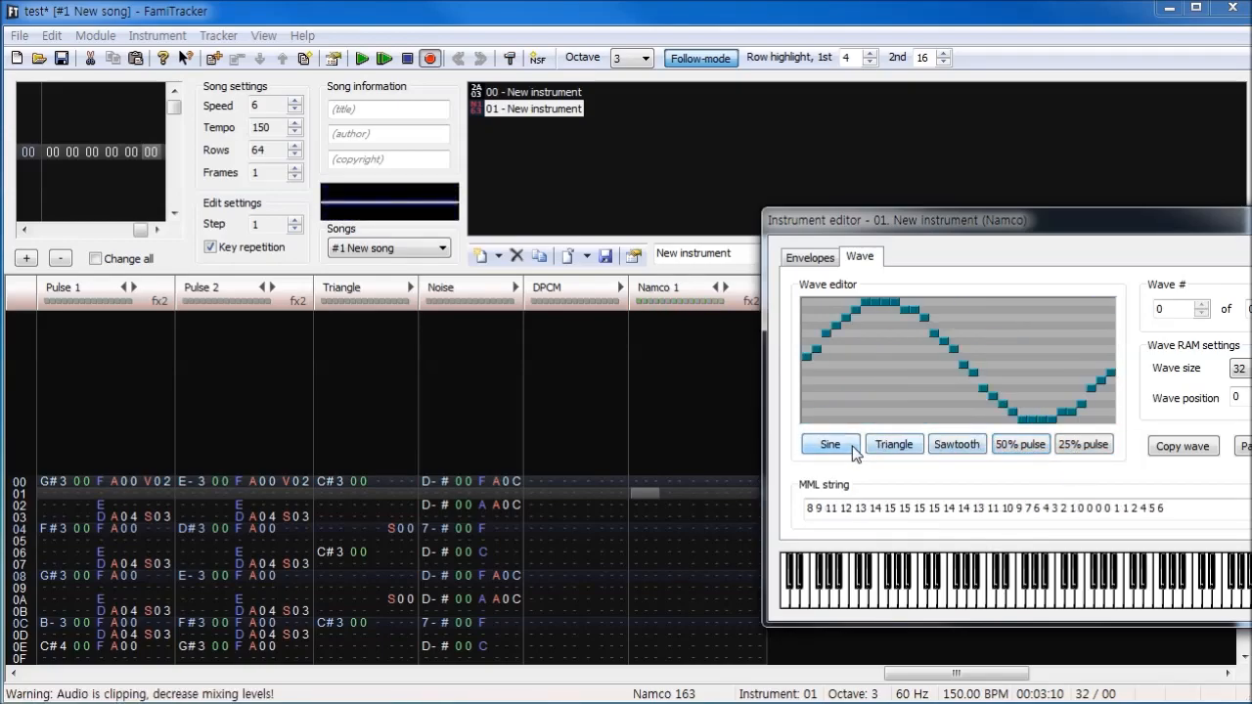
left_click(876, 445)
- Examine the wave RAM settings and the available wave sizes of Namco instrument 01
left_click_drag(996, 238, 815, 219)
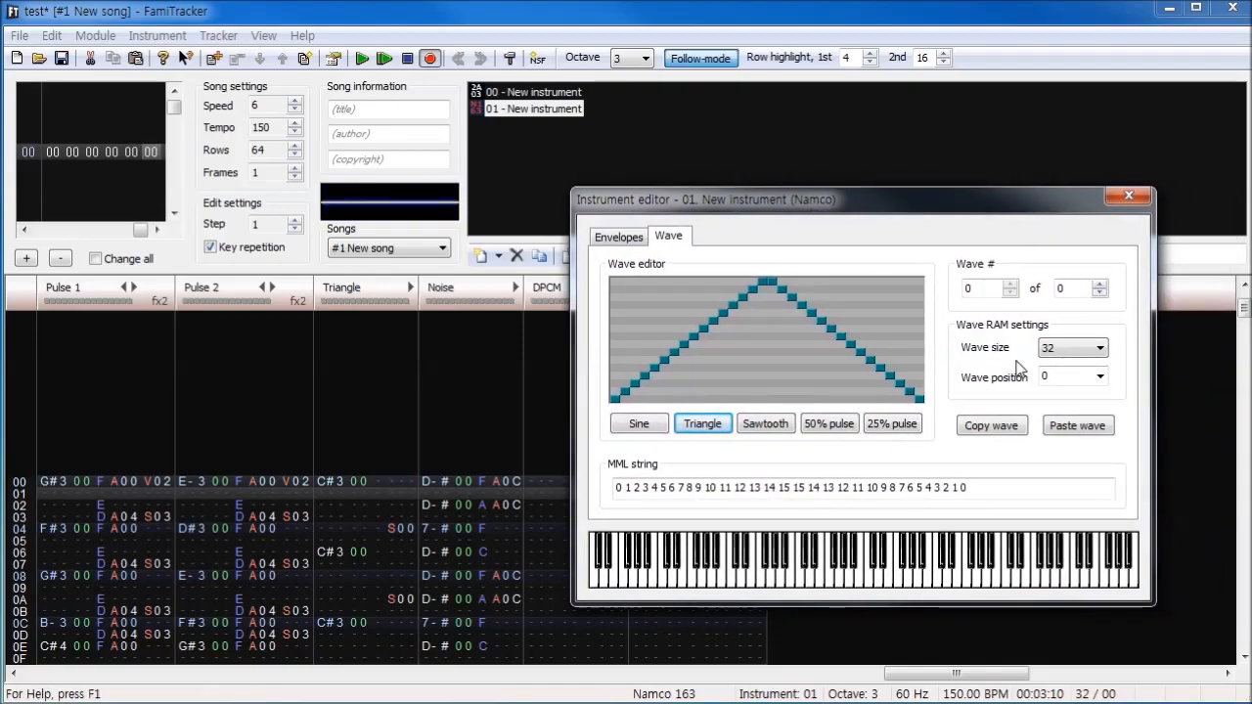
left_click(1073, 362)
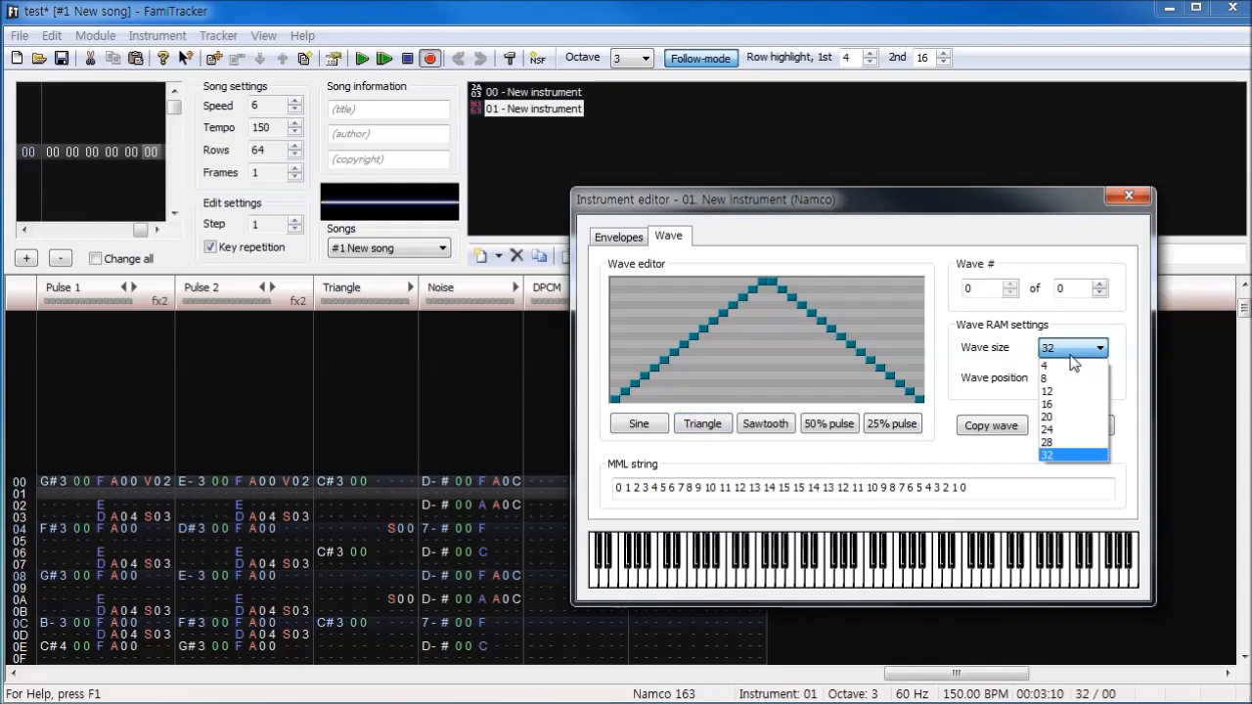
left_click(1079, 337)
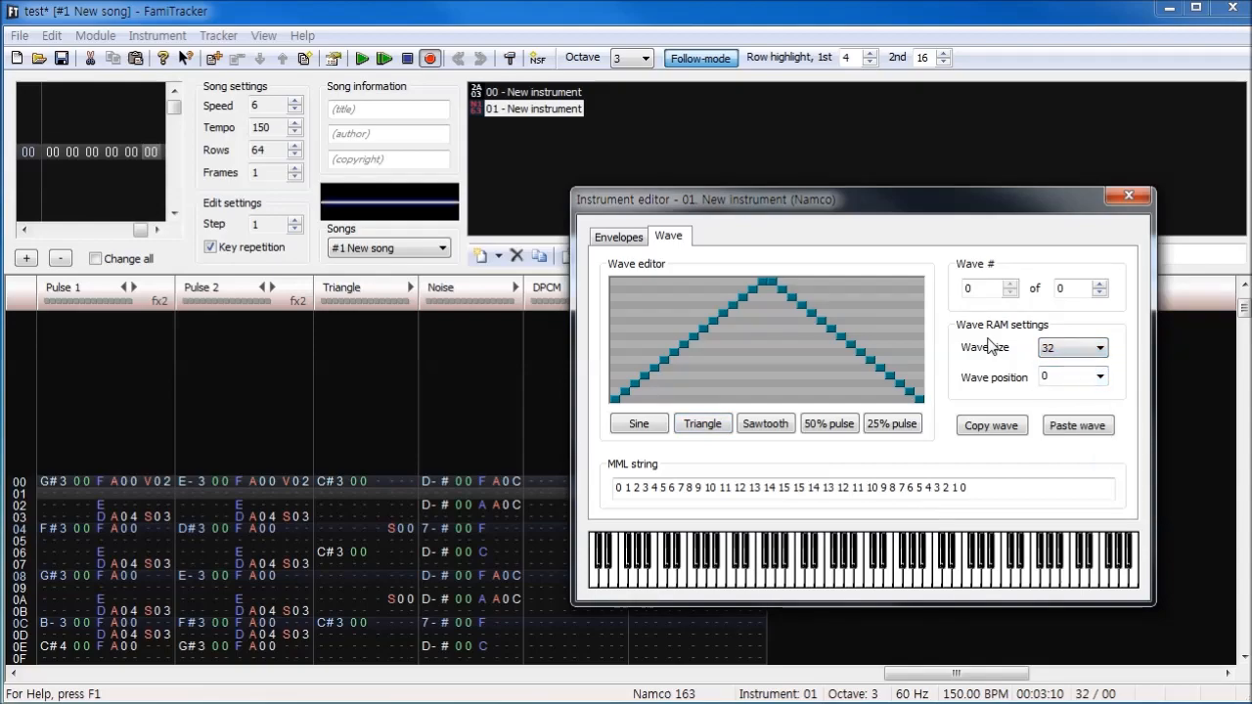
left_click_drag(908, 215, 342, 235)
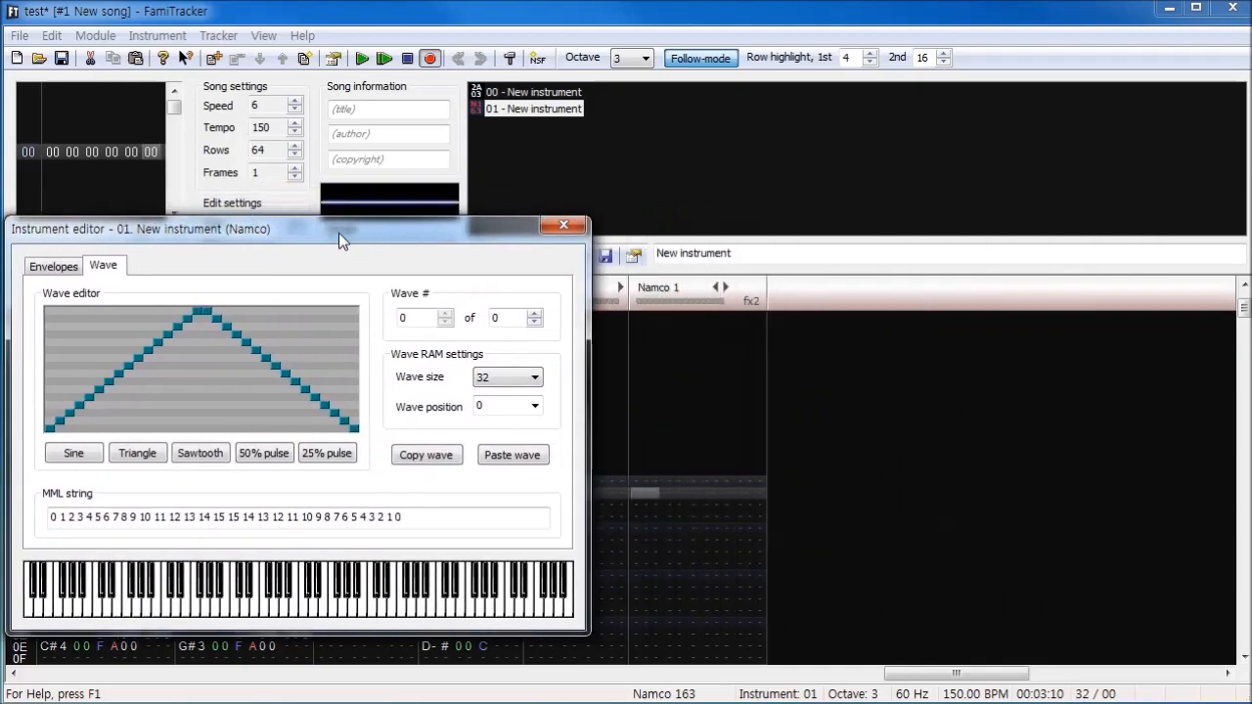
left_click_drag(494, 230, 1111, 220)
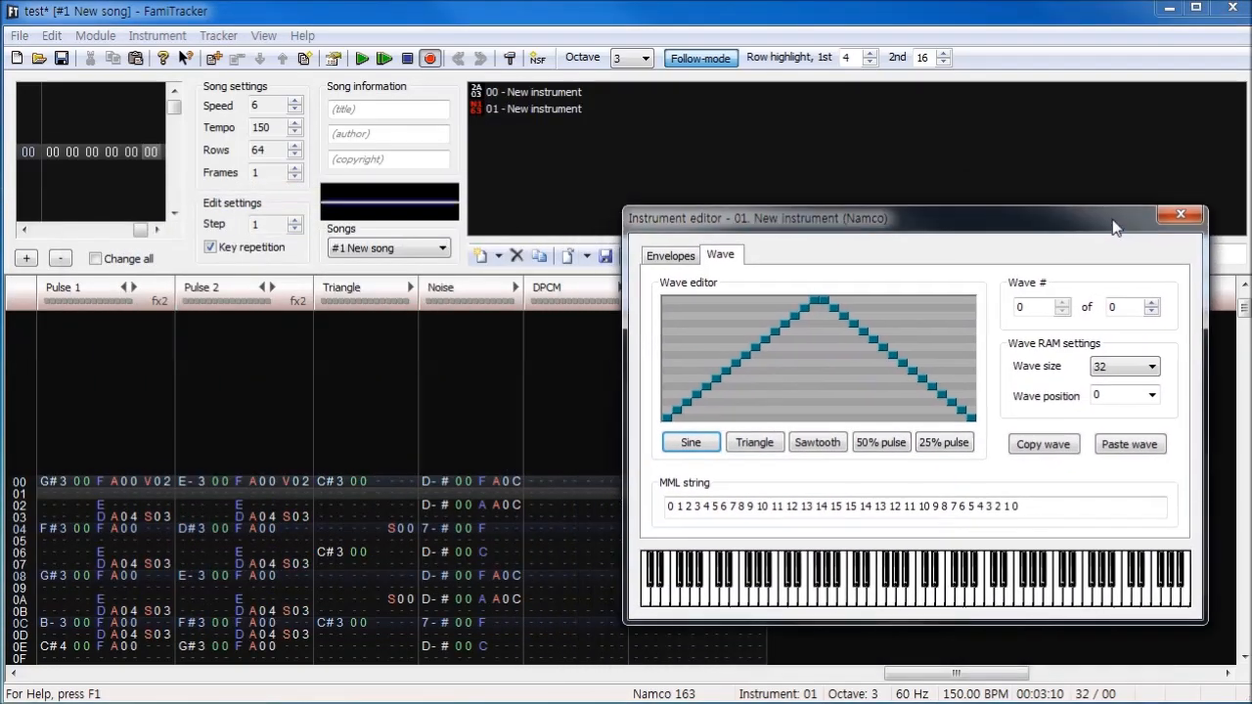
- Add Namco instrument 02 and give it wave position 32 and the 50% pulse wave preset
left_click(483, 255)
left_click(547, 129)
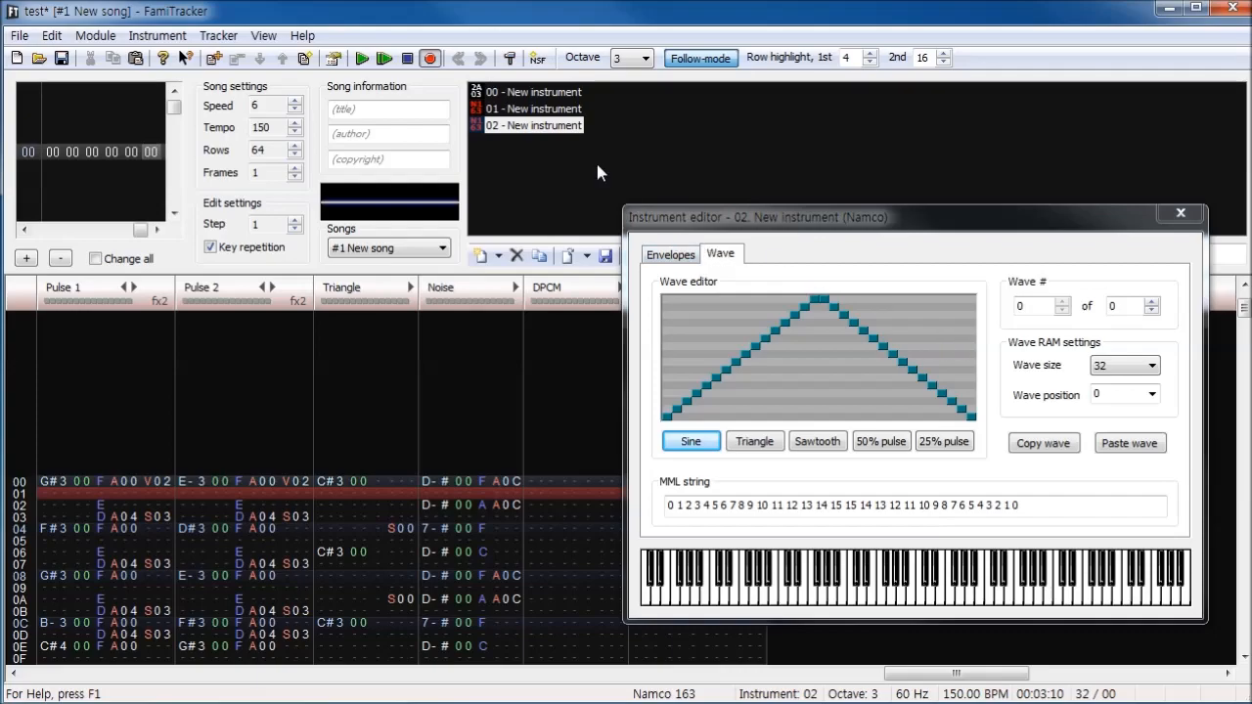
left_click(1152, 394)
left_click(1113, 426)
left_click(867, 441)
- Audition Namco instrument 01 with a test note at row 00 of Namco 1, undo the note and reselect instrument 02
left_click_drag(711, 230, 791, 230)
left_click(648, 490)
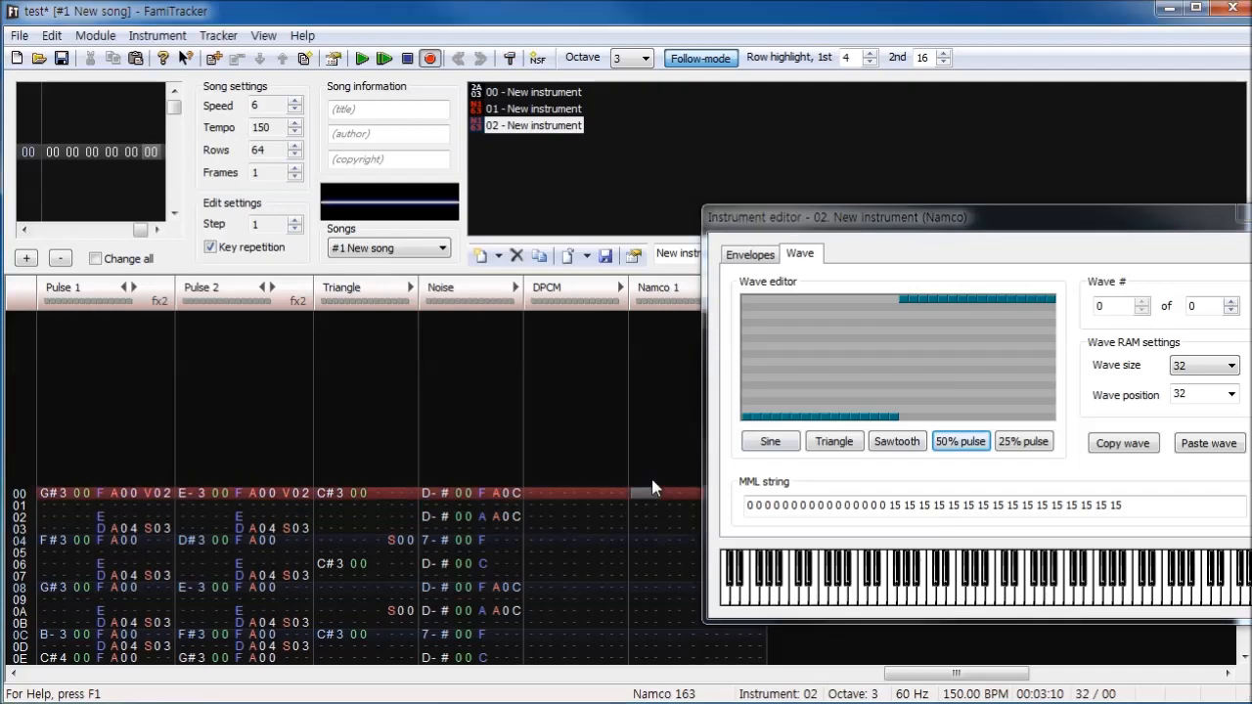
left_click(533, 111)
key("s")
key("ctrl+z")
left_click(535, 128)
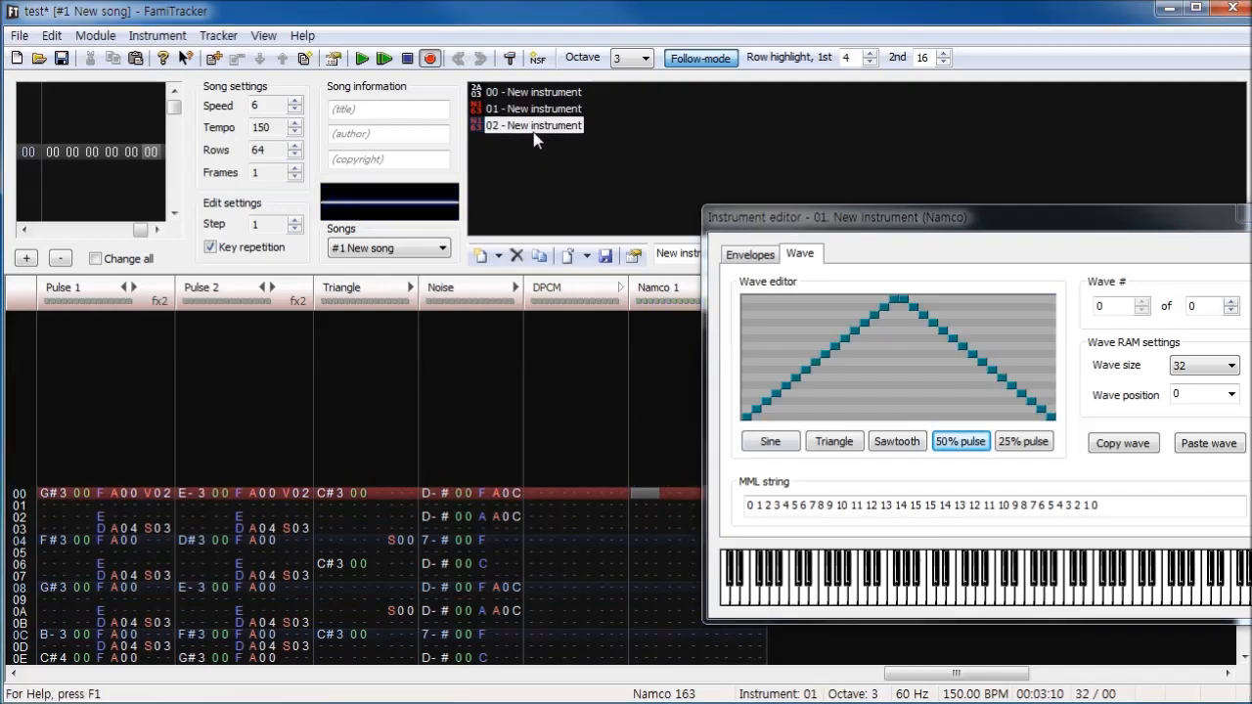
- Add Namco instrument 03 and give it the 25% pulse wave preset
left_click(481, 256)
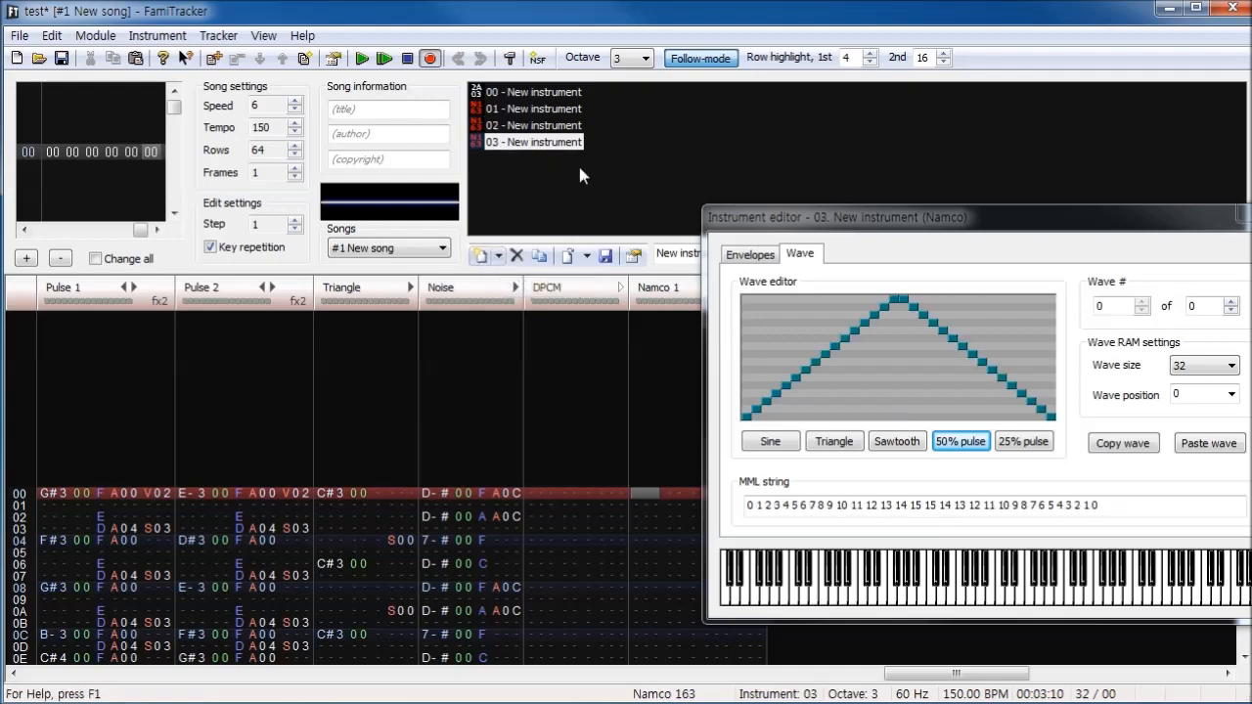
left_click(1014, 445)
- Audition Namco instrument 01 with a C#3 test note on Namco 1, undo the note and close the instrument editor
left_click(534, 108)
key("s")
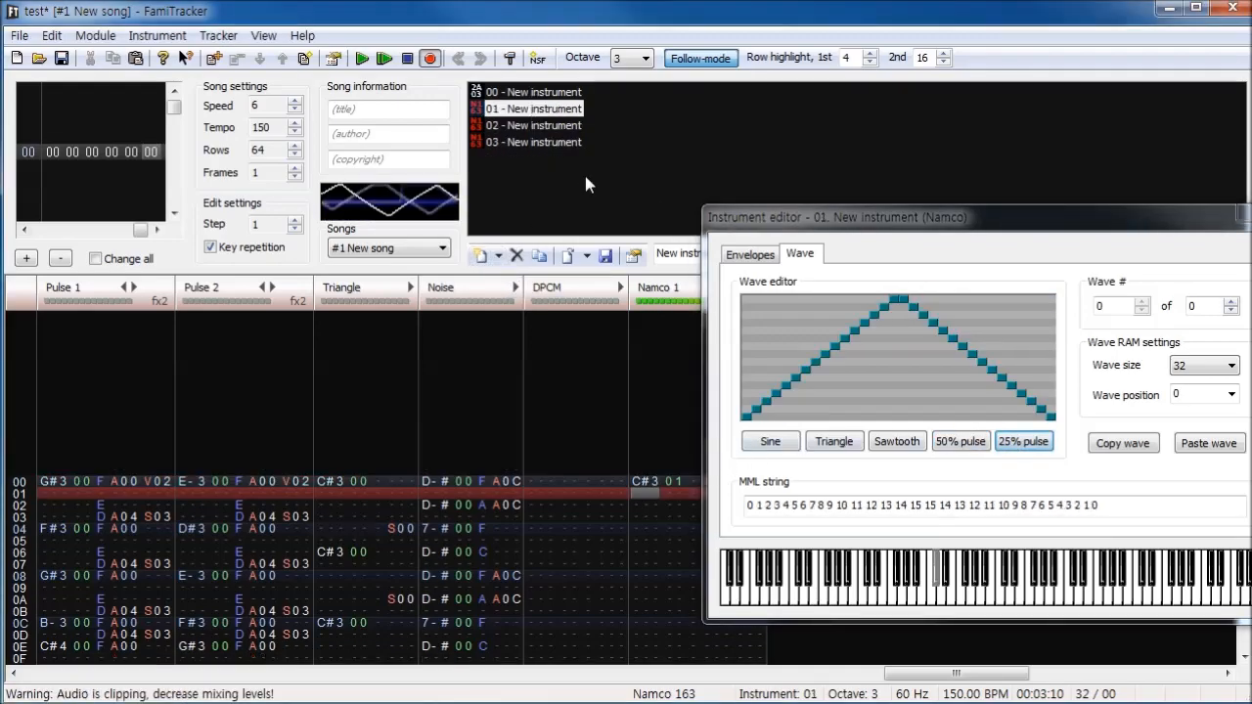
key("ctrl+z")
left_click_drag(791, 226, 380, 224)
left_click(854, 214)
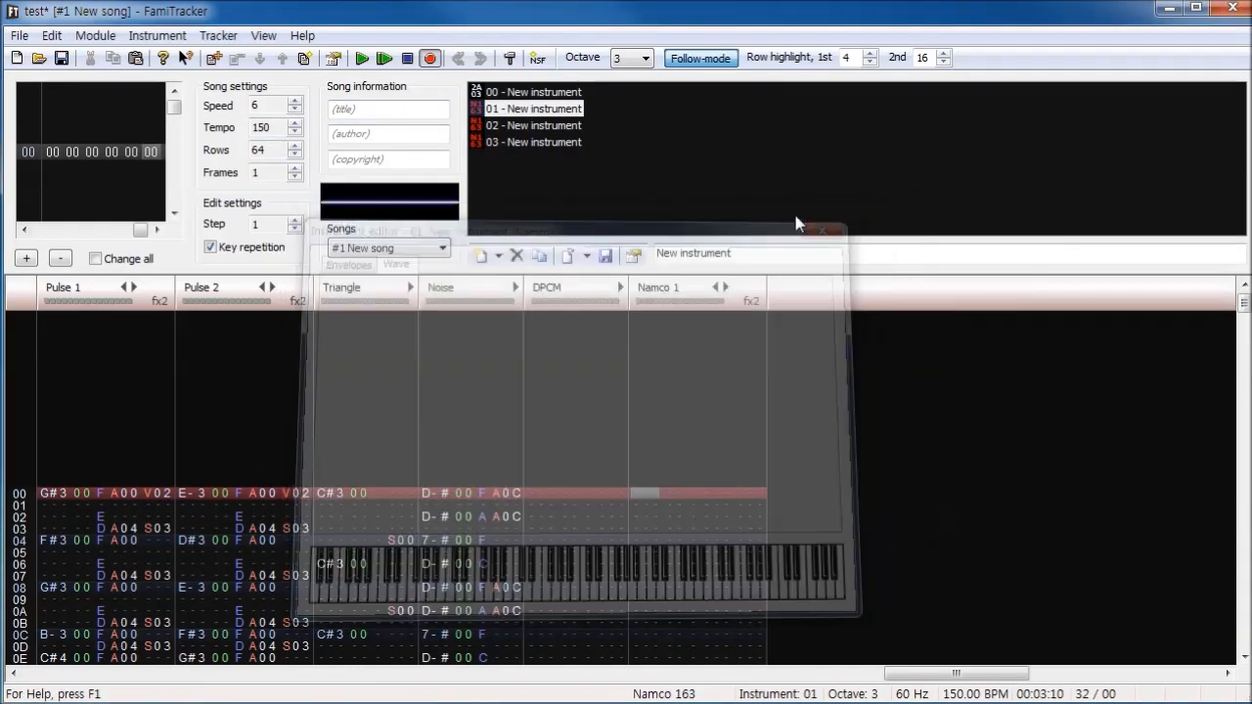
- Set the module's Namco 163 expansion sound to 2 channels in the module properties
left_click(95, 35)
left_click(128, 57)
left_click(95, 35)
left_click(127, 230)
left_click_drag(696, 441, 705, 442)
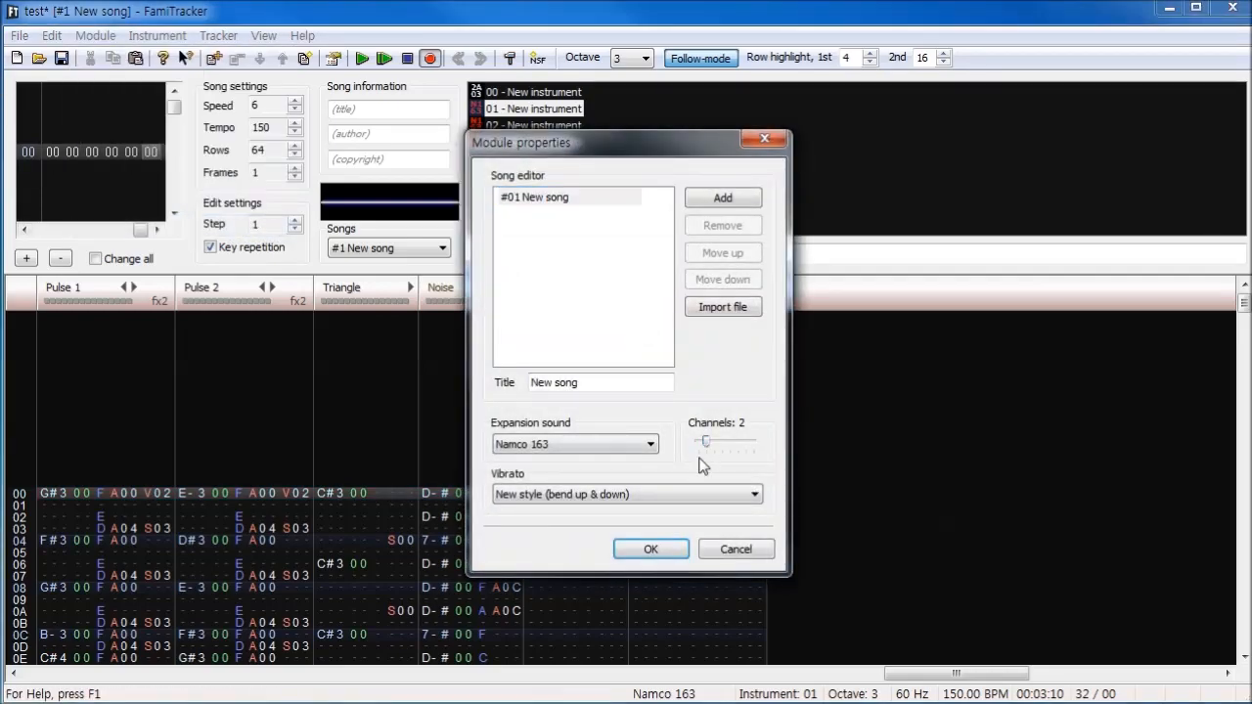
left_click(650, 549)
- Enter C#3 at row 00 on Namco 1 with instrument 01 and on Namco 2 with instrument 02
key("s")
left_click(553, 125)
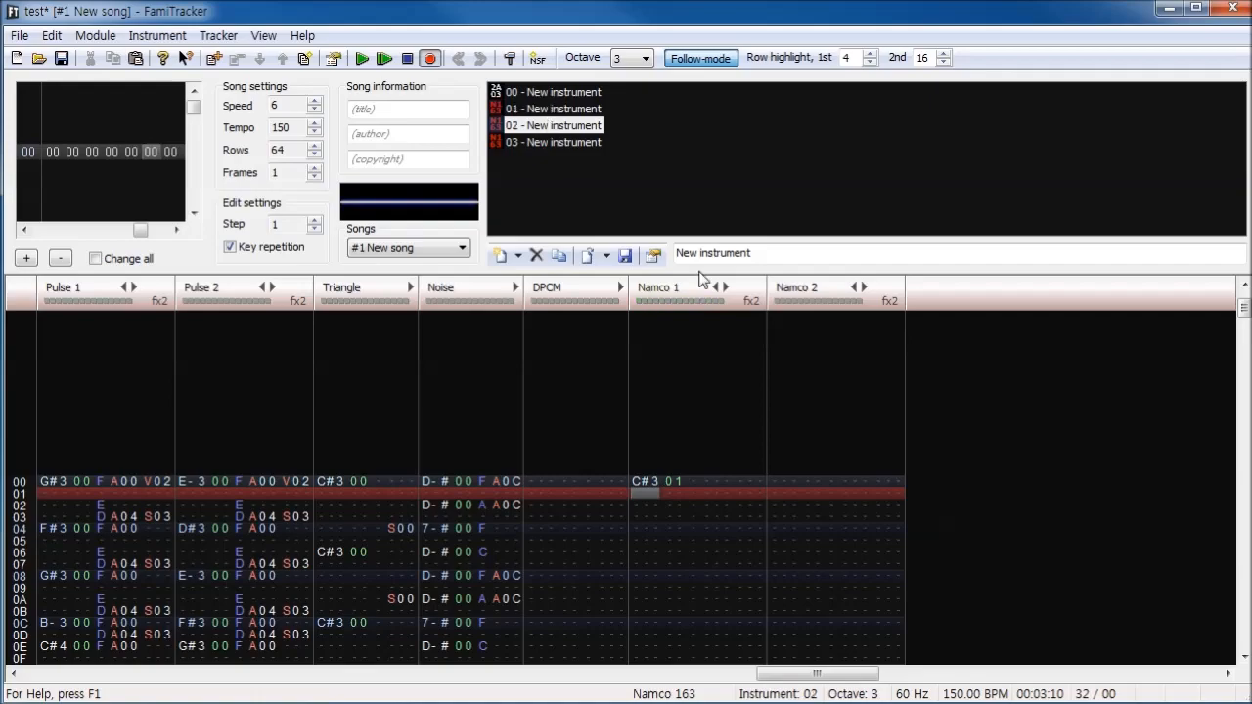
left_click(788, 481)
key("s")
- Mute every channel except Namco 1 and Namco 2 and play the two test notes together
key("Return")
double_click(693, 298)
left_click(796, 300)
left_click(363, 60)
left_click(410, 62)
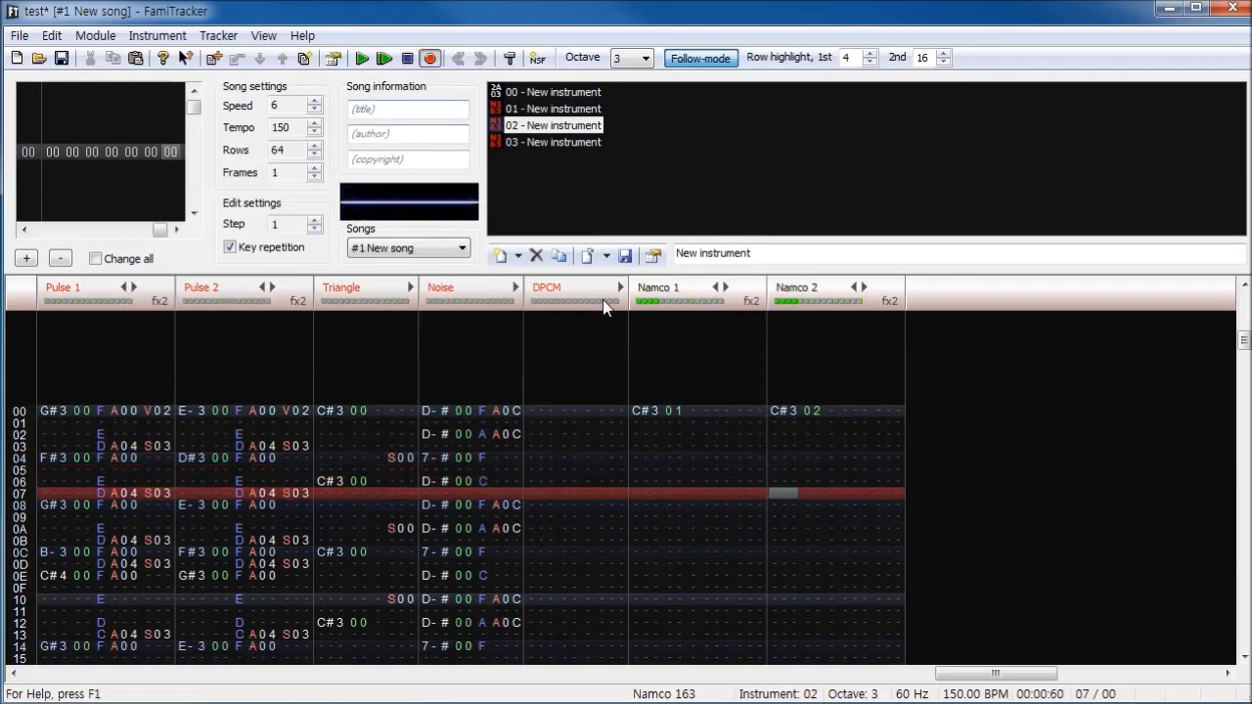
- Raise the Namco 2 note at row 00 to C#5 and play both Namco channels
left_click_drag(776, 416, 766, 414)
left_click(362, 60)
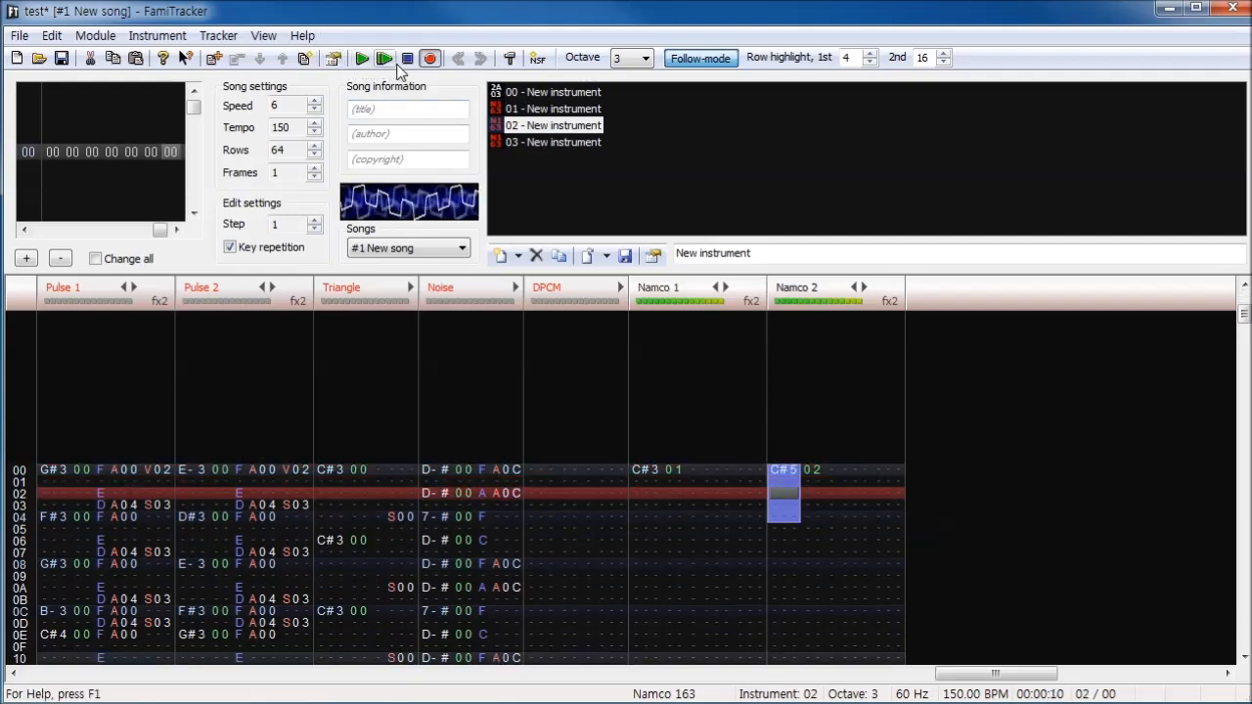
- Set Namco instrument 02's wave position to 0, close the instrument editor and play both Namco channels
double_click(565, 126)
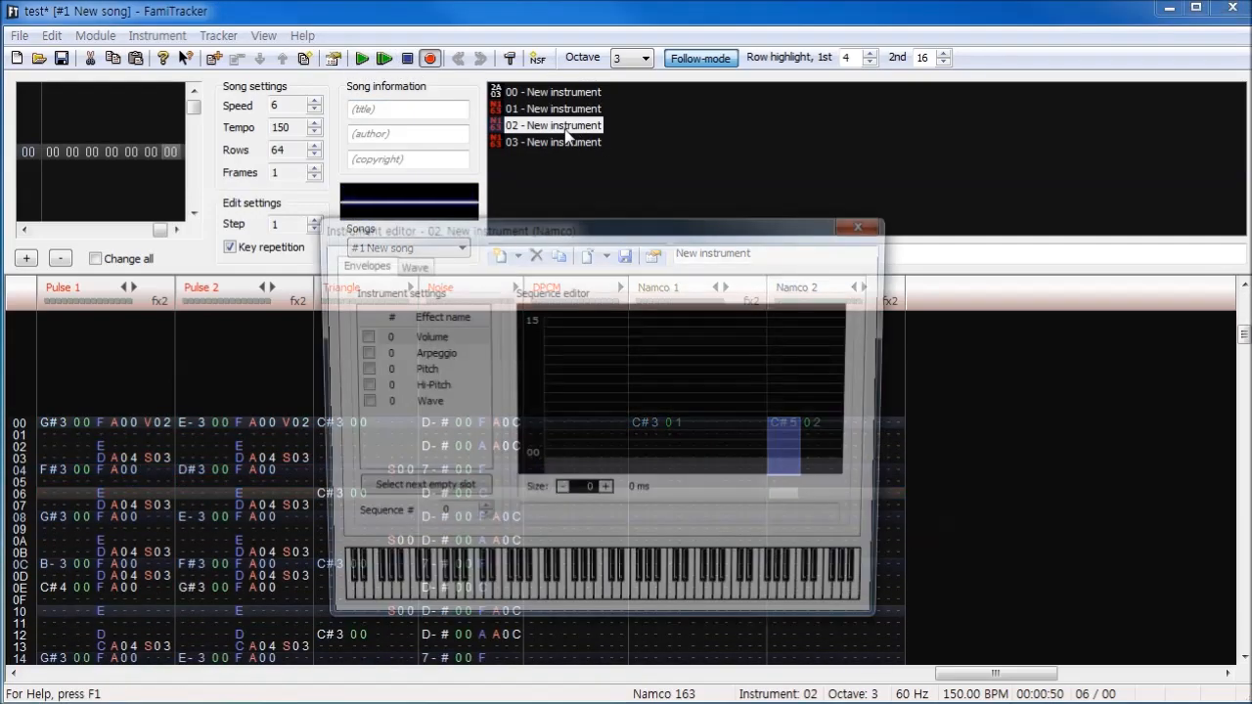
left_click_drag(584, 239, 749, 235)
left_click(582, 266)
left_click(579, 109)
left_click(577, 126)
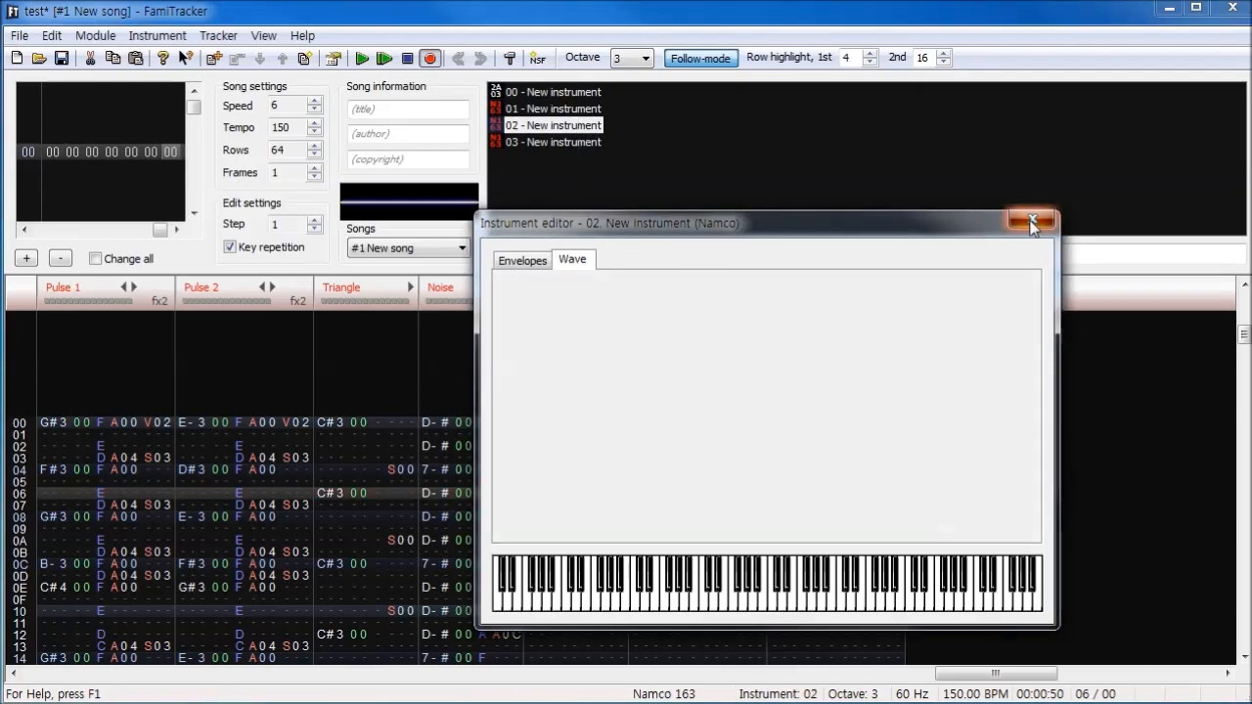
left_click(1032, 219)
left_click(362, 60)
left_click(407, 61)
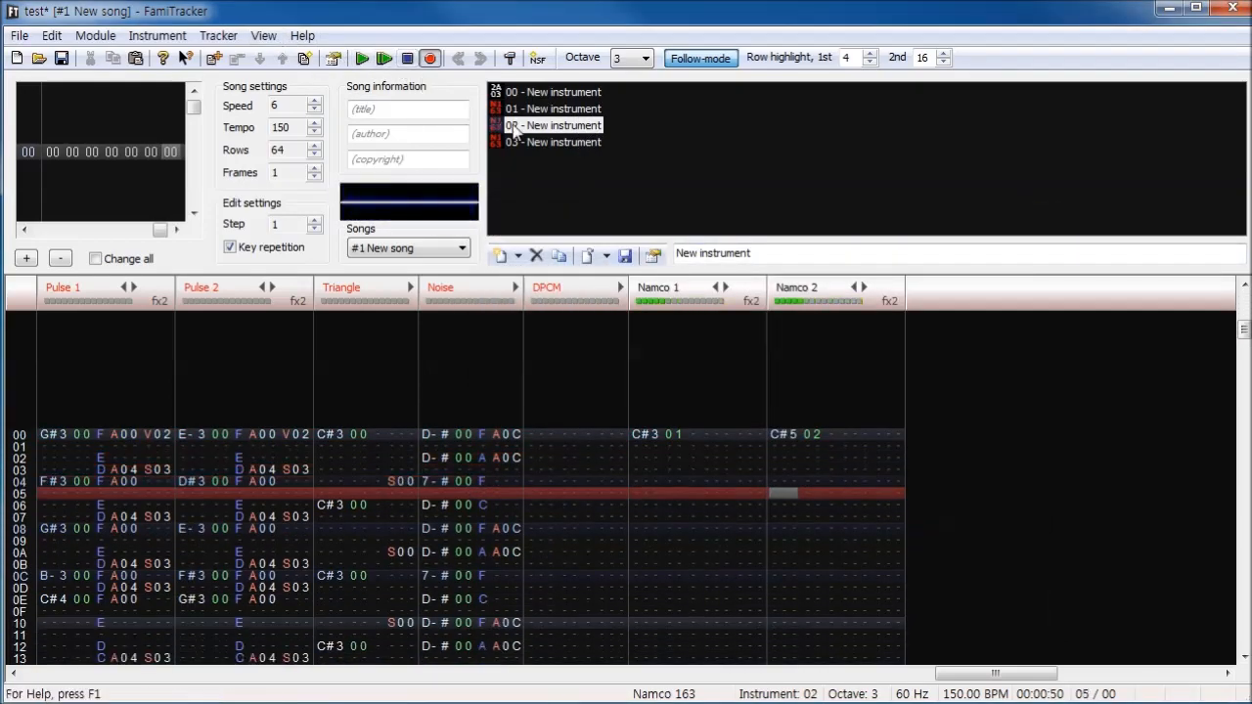
- Move Namco instrument 02's wave off position 0 and listen to both Namco channels again
double_click(533, 127)
left_click(410, 264)
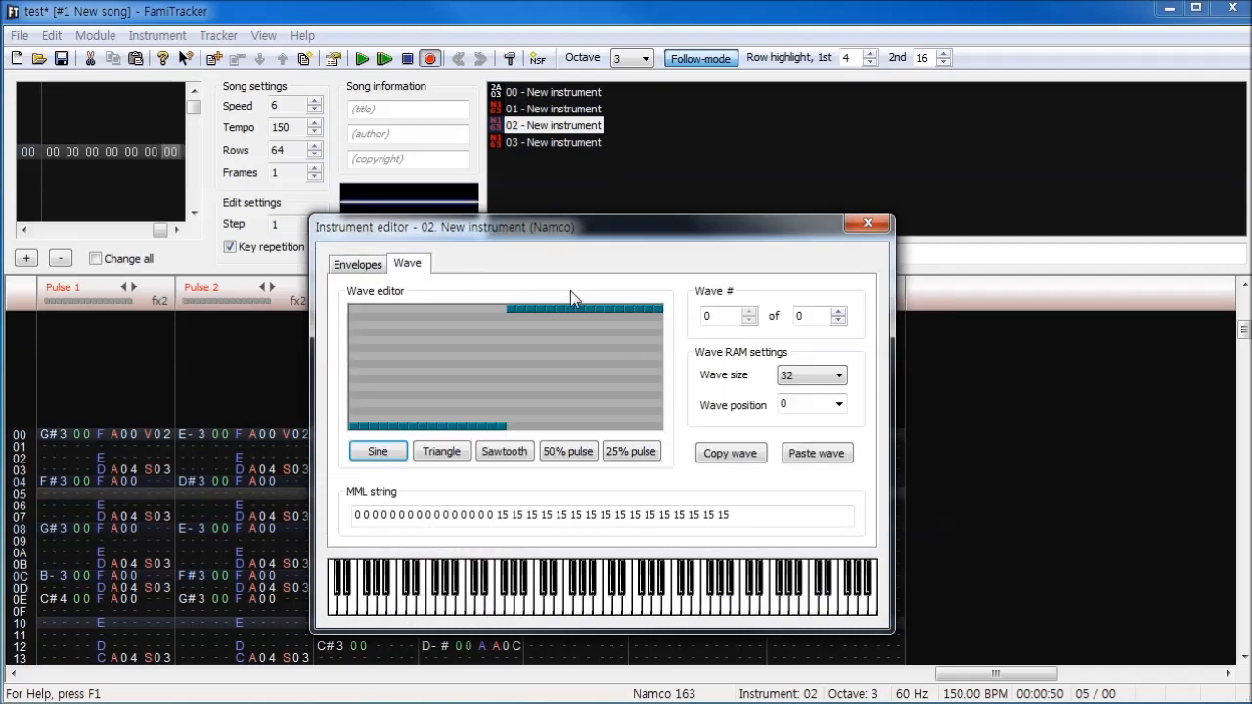
left_click(840, 404)
left_click(819, 435)
left_click(868, 224)
left_click(362, 60)
left_click(407, 60)
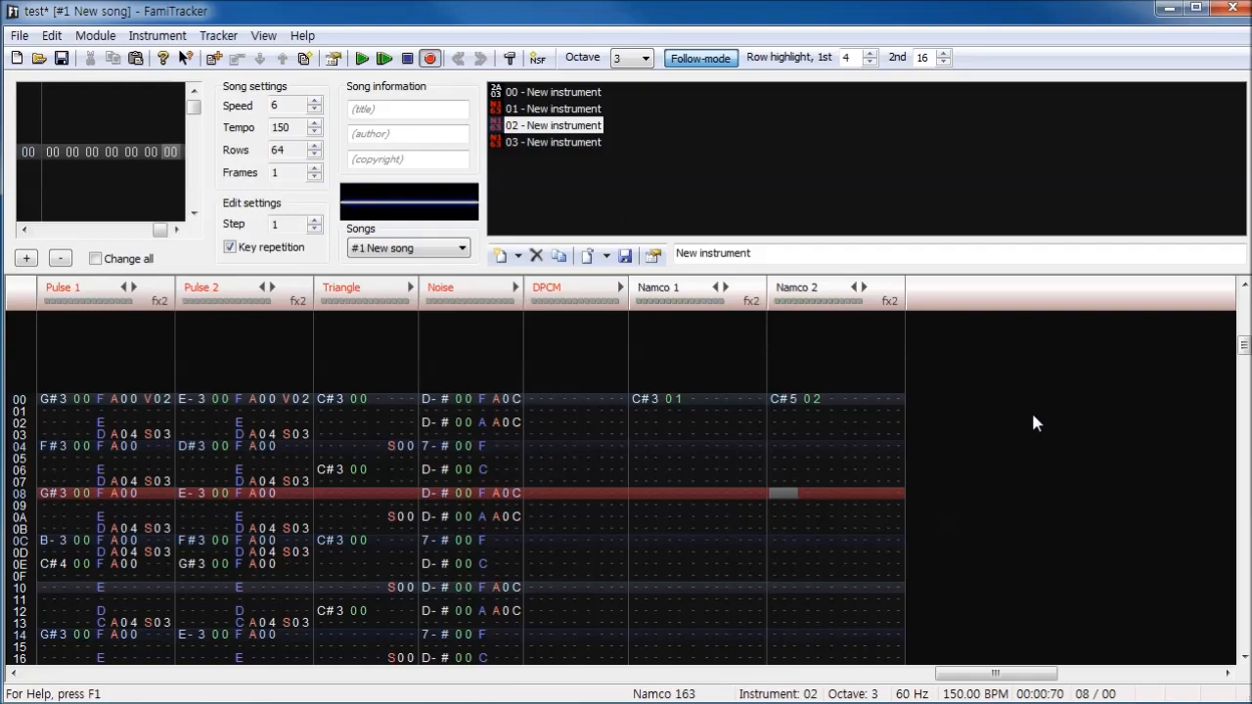
- Replace the test notes on Namco 1 and Namco 2 with a copy of the Triangle pattern on Namco 1, and save the module
left_click_drag(856, 399, 579, 421)
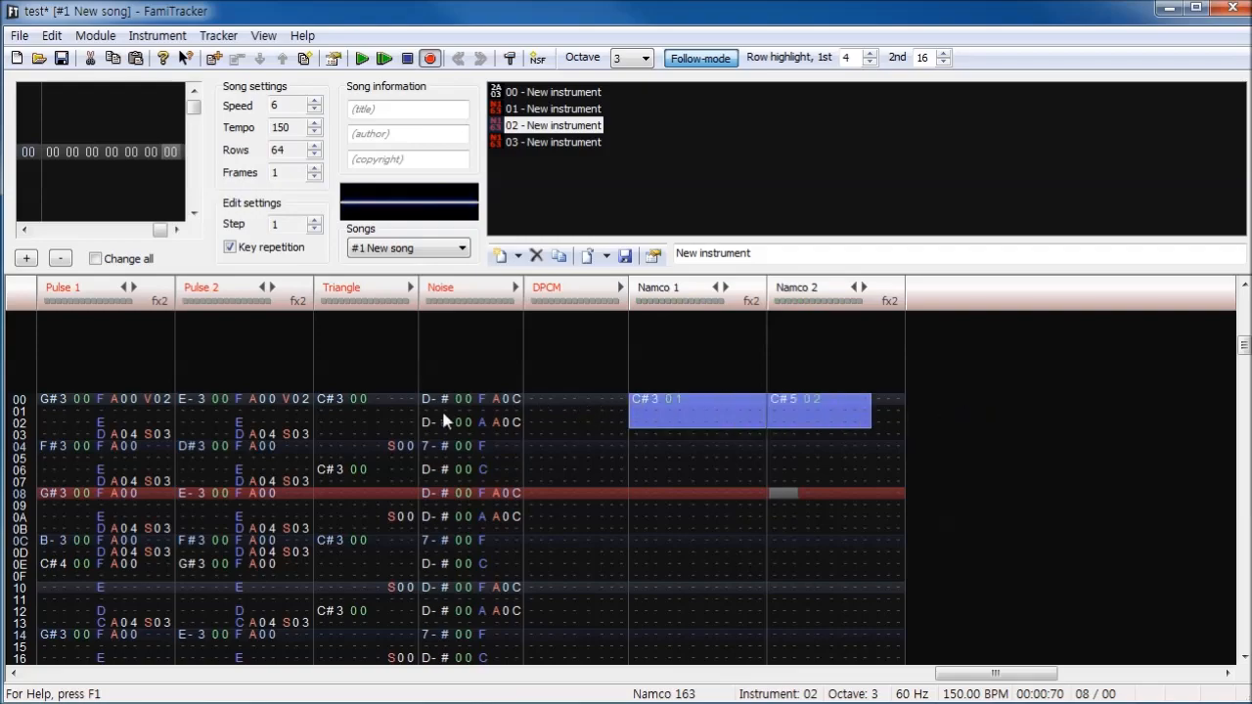
key("Delete")
left_click(362, 470)
key("ctrl+a")
key("ctrl+c")
left_click(653, 421)
key("ctrl+v")
key("ctrl+s")
- Set the row 00 instrument of Namco 1 to 02 and clear the instrument numbers in the rows below, down to row 3F
left_click(677, 491)
type("2")
left_click_drag(677, 517, 677, 699)
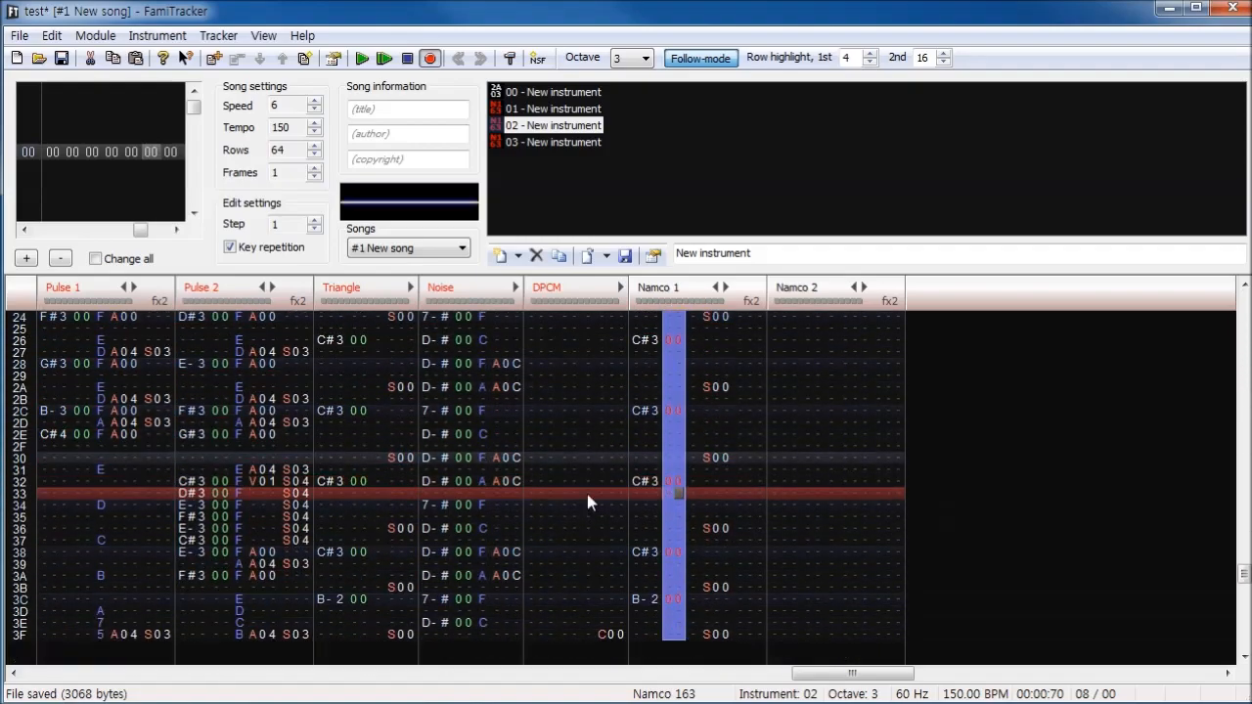
- Unmute all channels except Triangle and play the song with the copied bass part on Namco 1
left_click(365, 55)
left_click(407, 61)
key("ctrl+a")
double_click(351, 298)
double_click(351, 298)
left_click(360, 292)
left_click(361, 58)
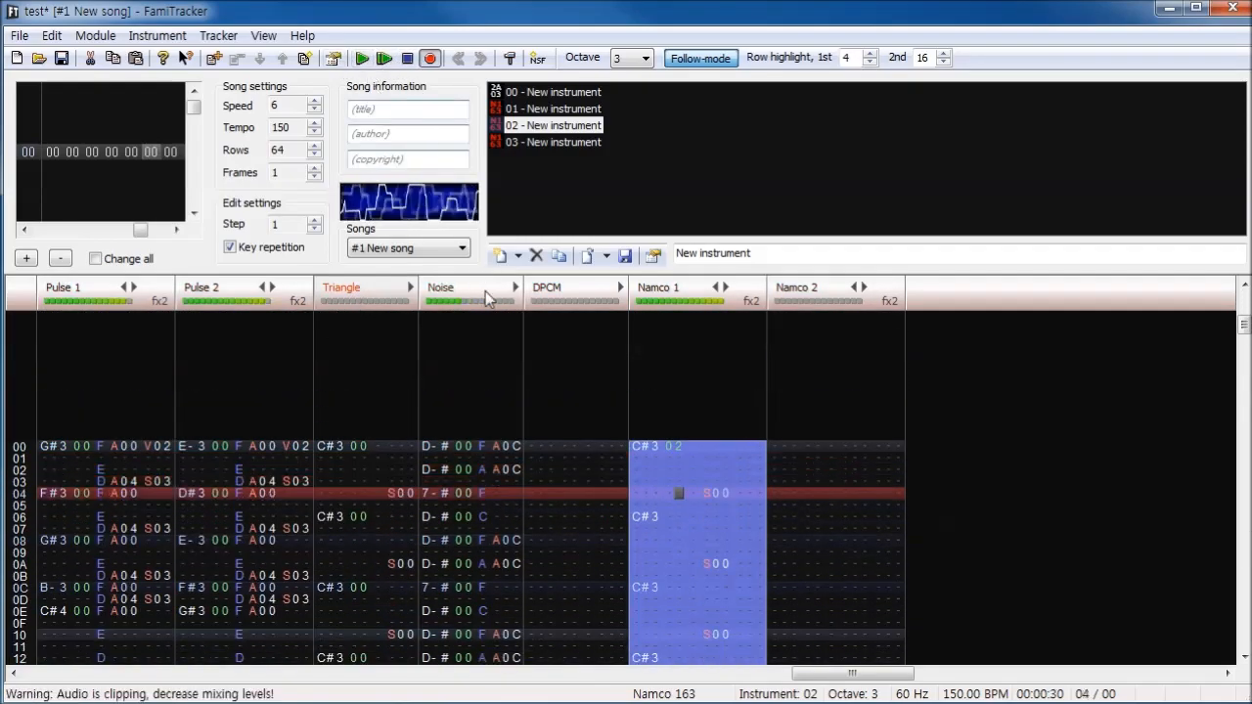
left_click(669, 428)
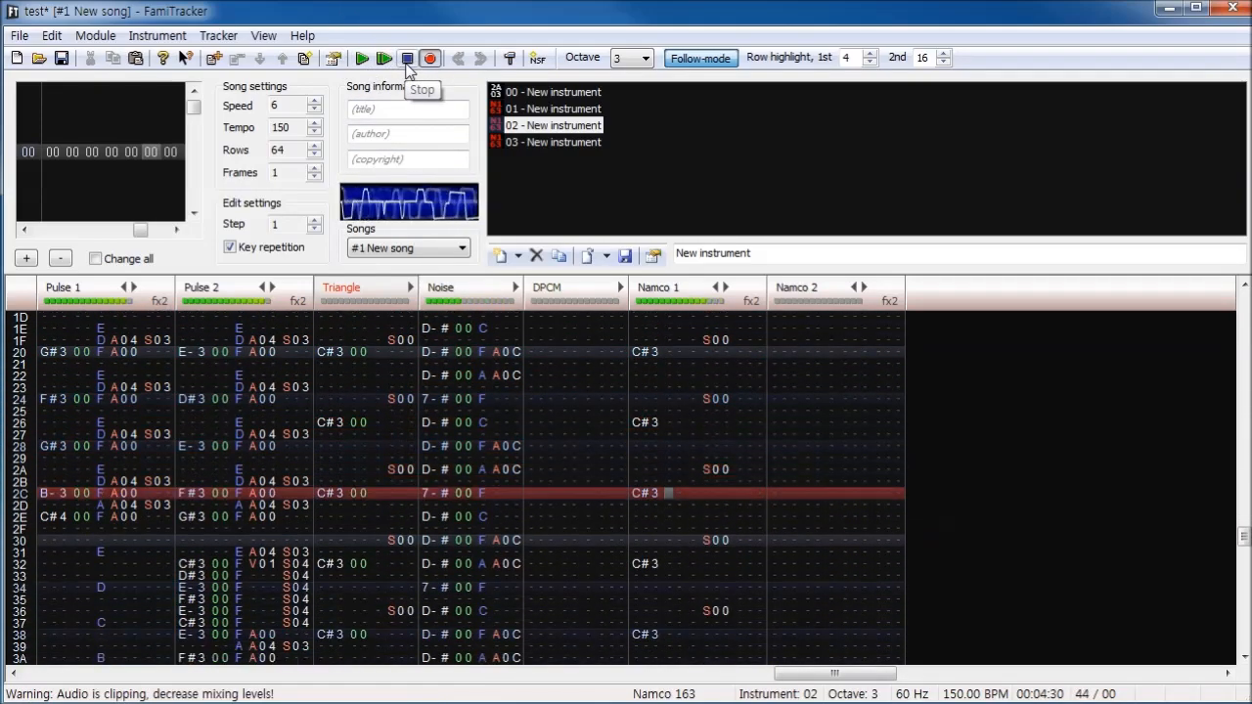
left_click(408, 60)
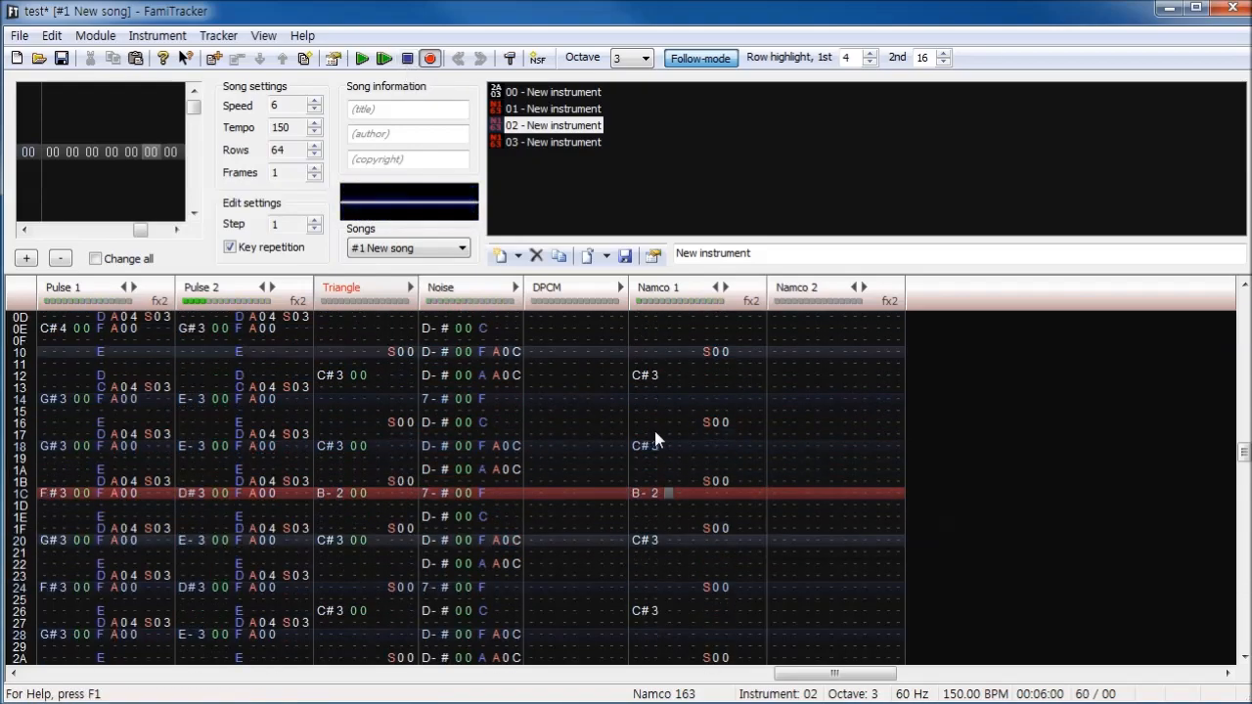
- Try instruments 03 and 01 for the Namco 1 part at row 00, playing the song with each
type("3 03")
left_click(361, 58)
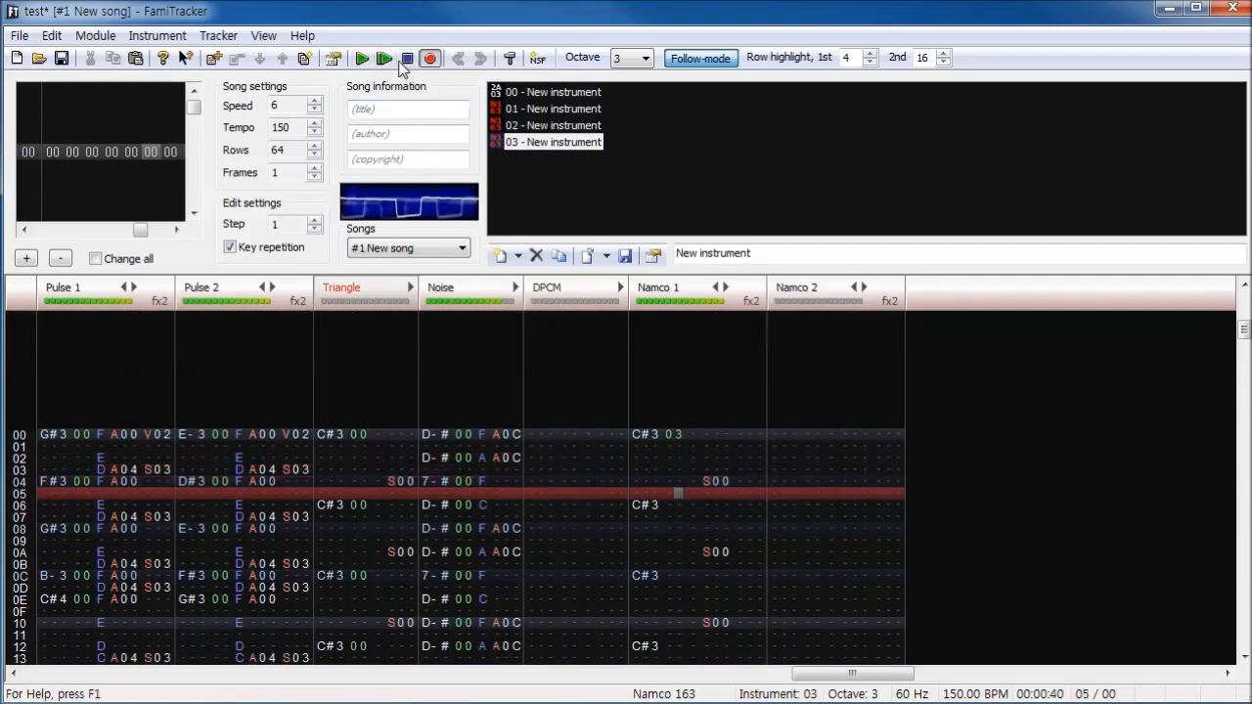
left_click(406, 60)
left_click(678, 387)
type("1")
left_click(361, 59)
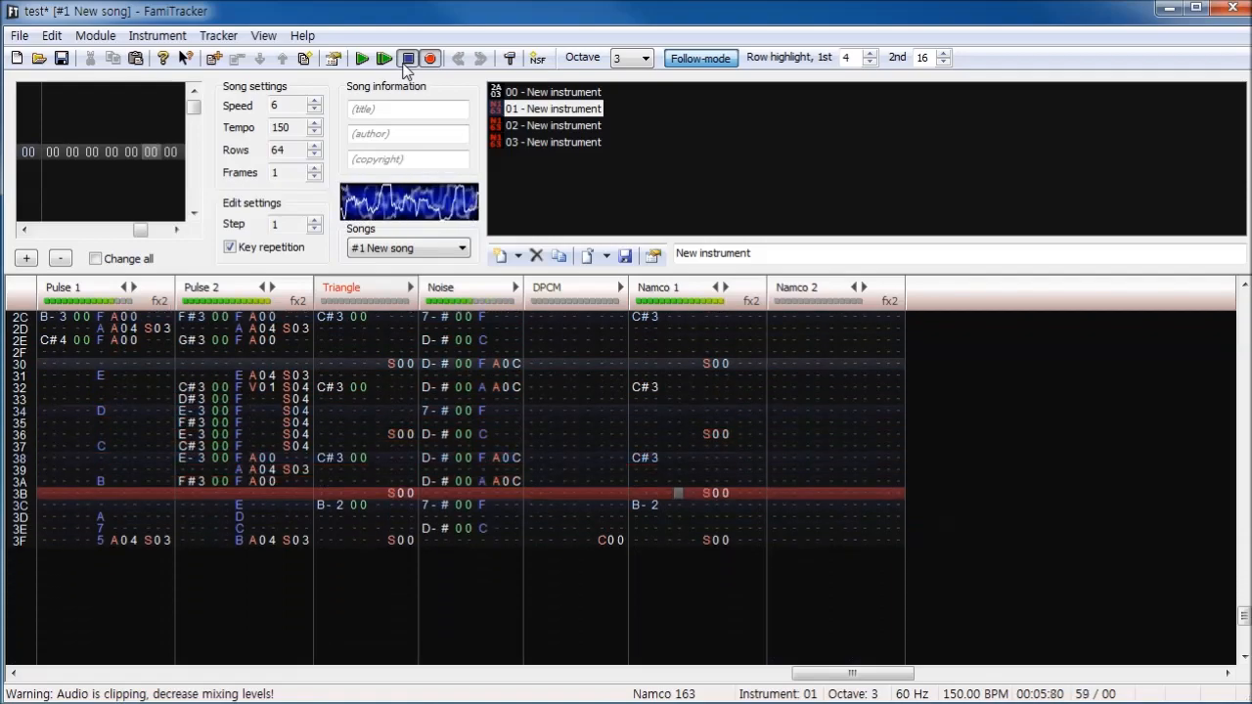
left_click(407, 60)
- Clear the Namco 1 pattern and enter a C# note with instrument 02 at row 00
scroll(404, 380, "up", 2)
left_click(679, 597)
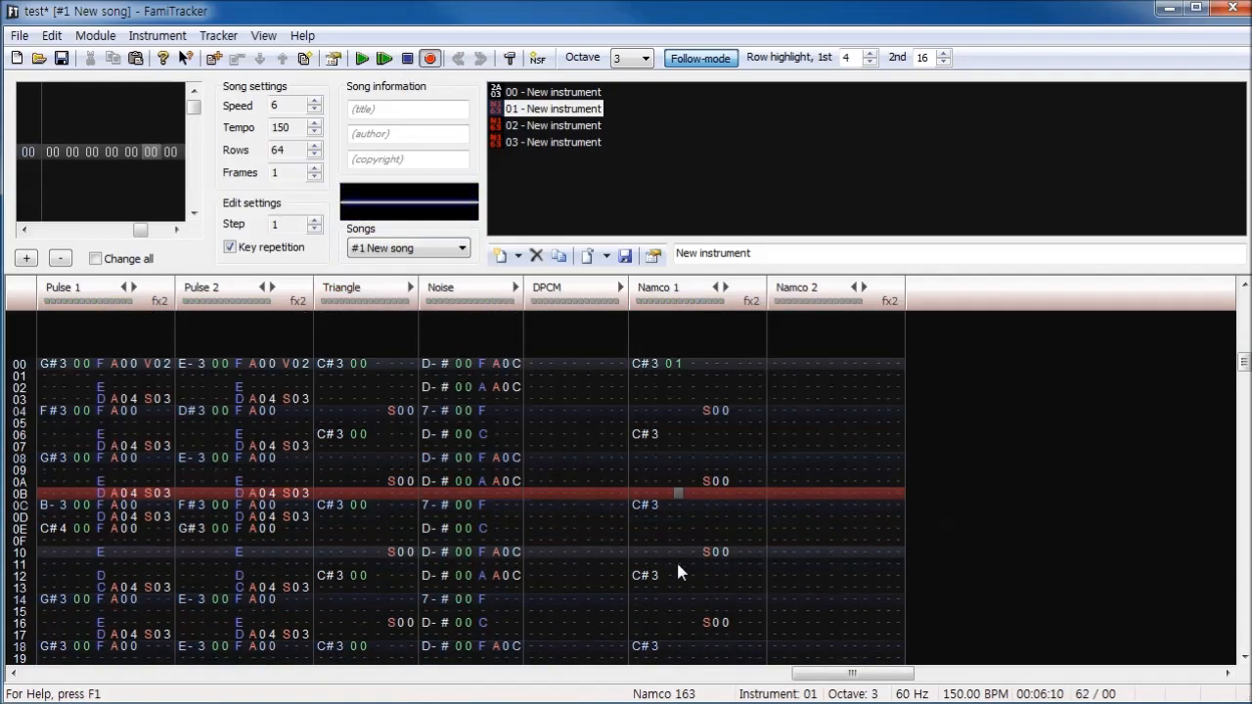
key("ctrl+a")
key("Home")
left_click(536, 127)
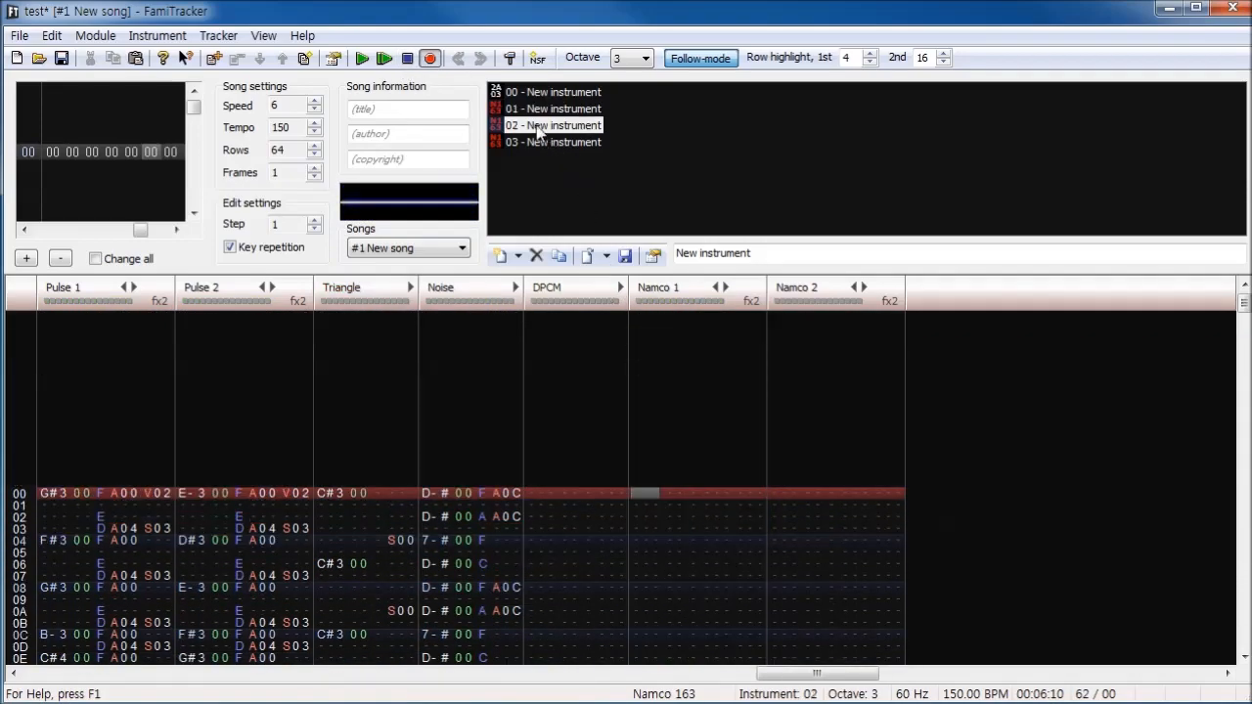
key("s")
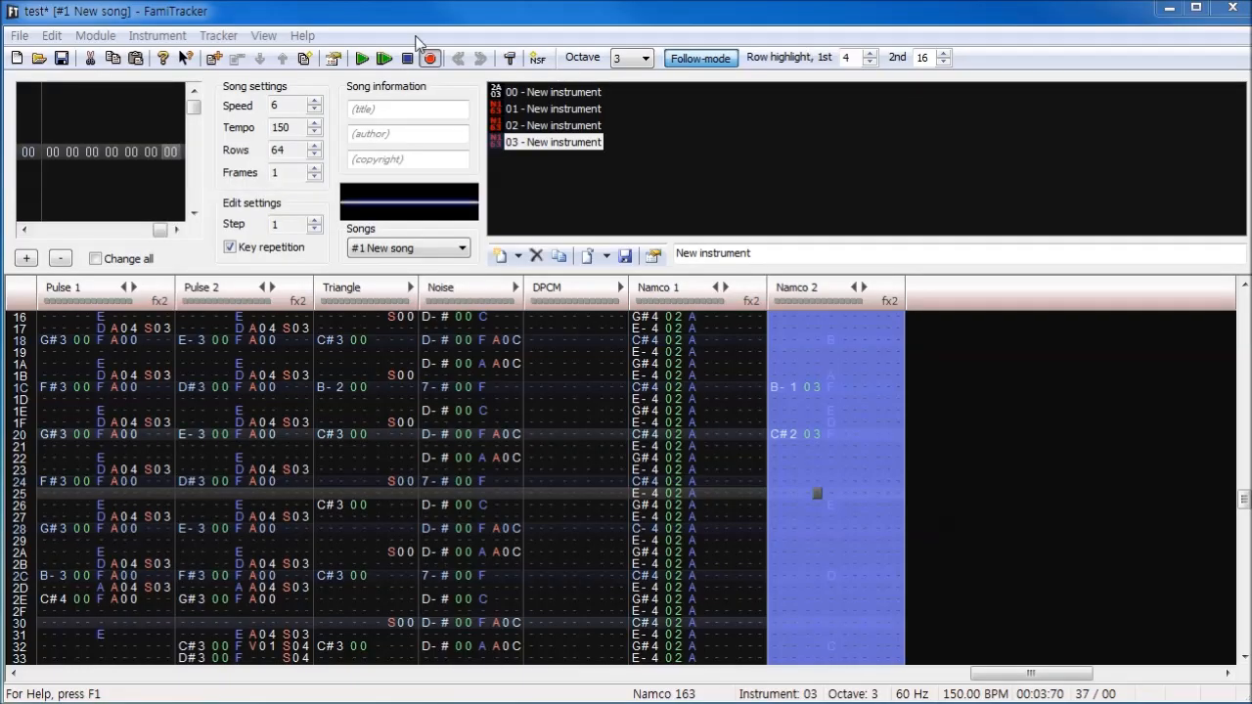
- Play the song from row 00 with the Namco 1 arpeggio and the Namco 2 bass part, and stop at the pattern's end
left_click(266, 352)
scroll(295, 354, "up", 4)
left_click(304, 483)
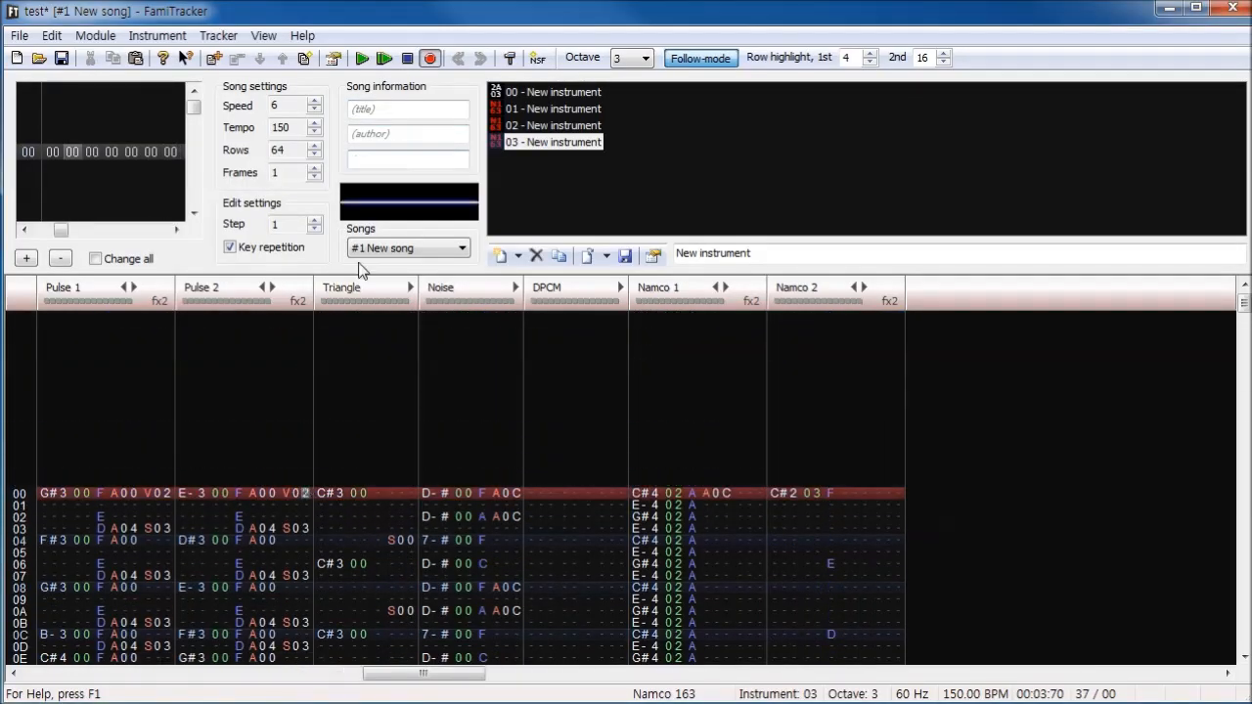
left_click(362, 60)
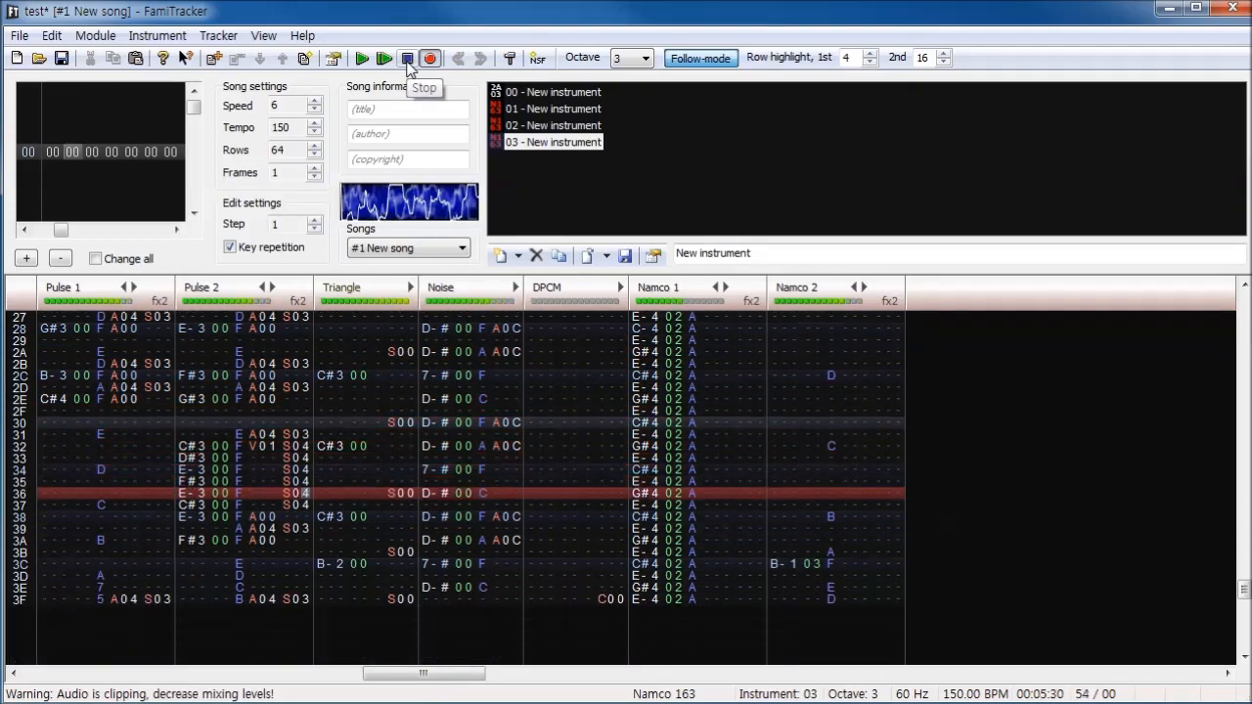
left_click(408, 59)
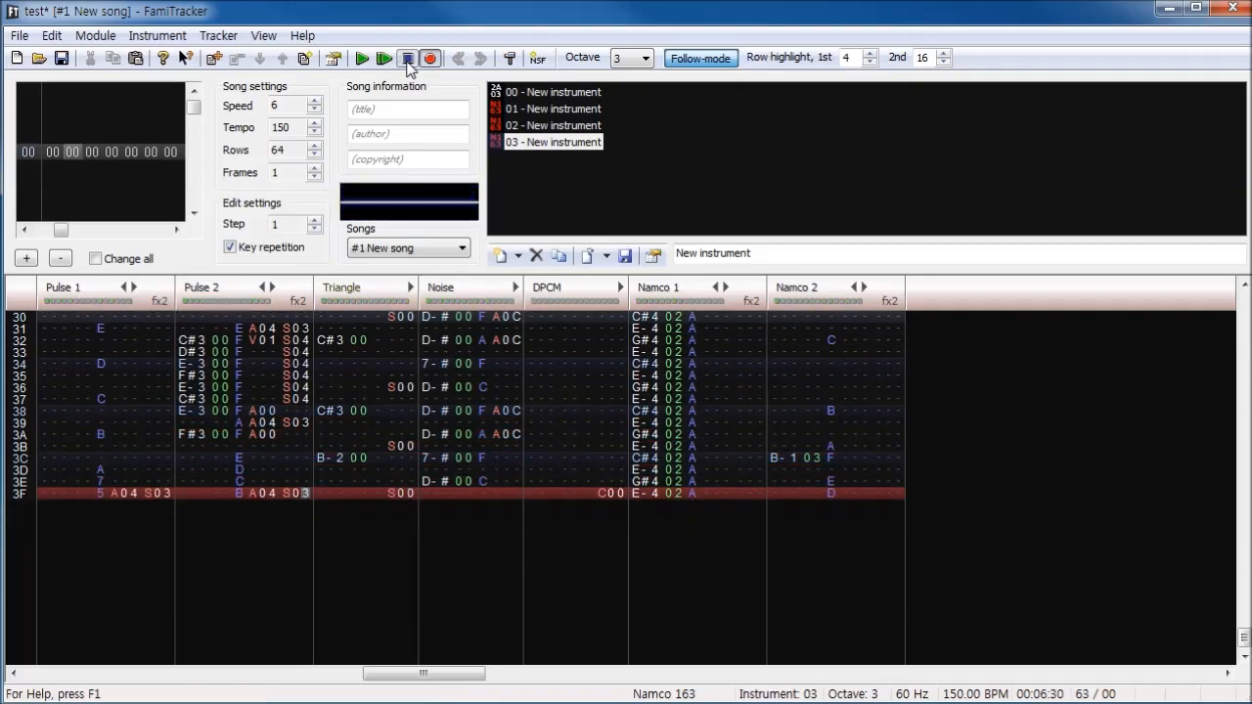